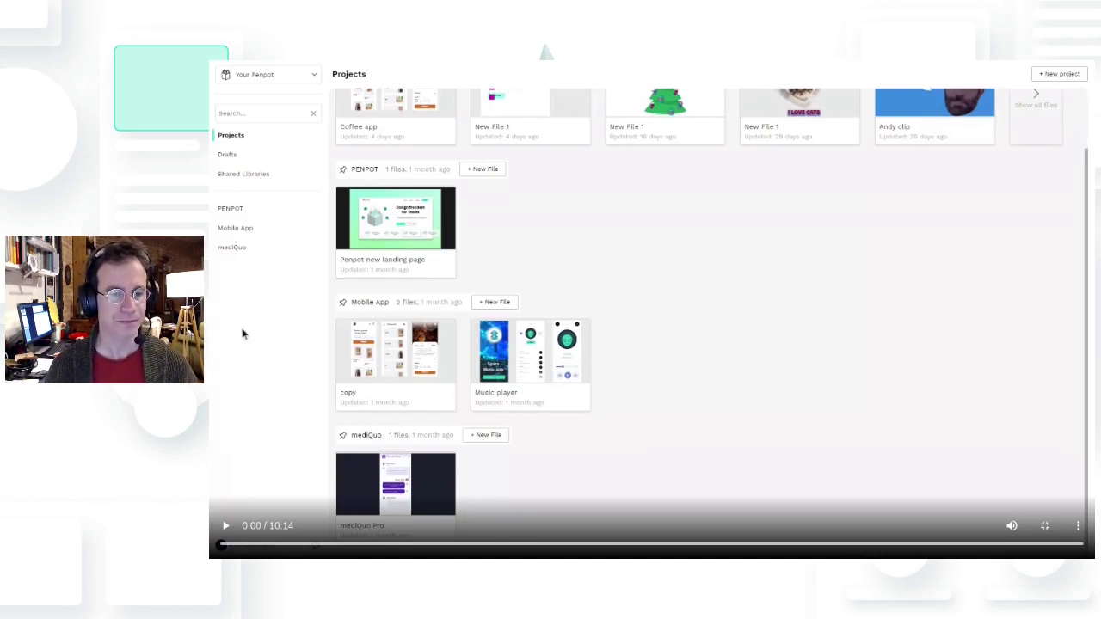
left_click(225, 526)
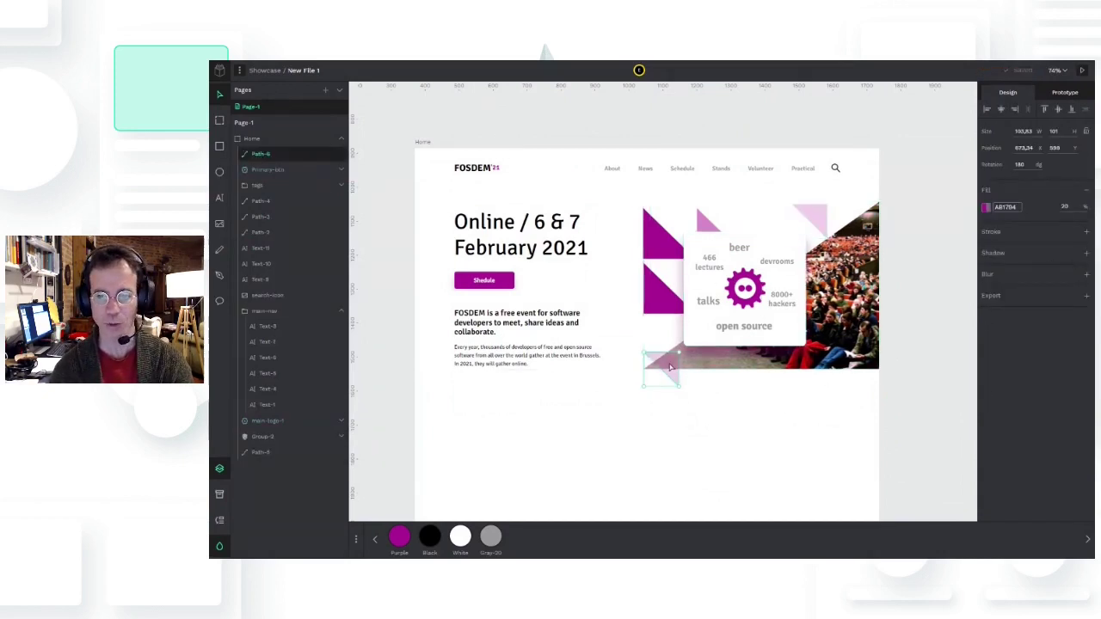
Place a copy of the pale lower triangle, rotated to 0, below the intro paragraph at the text margin, and move the original below the photo
left_click_drag(670, 366, 615, 387)
left_click(1022, 164)
type("0")
left_click_drag(534, 388, 457, 393)
left_click(821, 380)
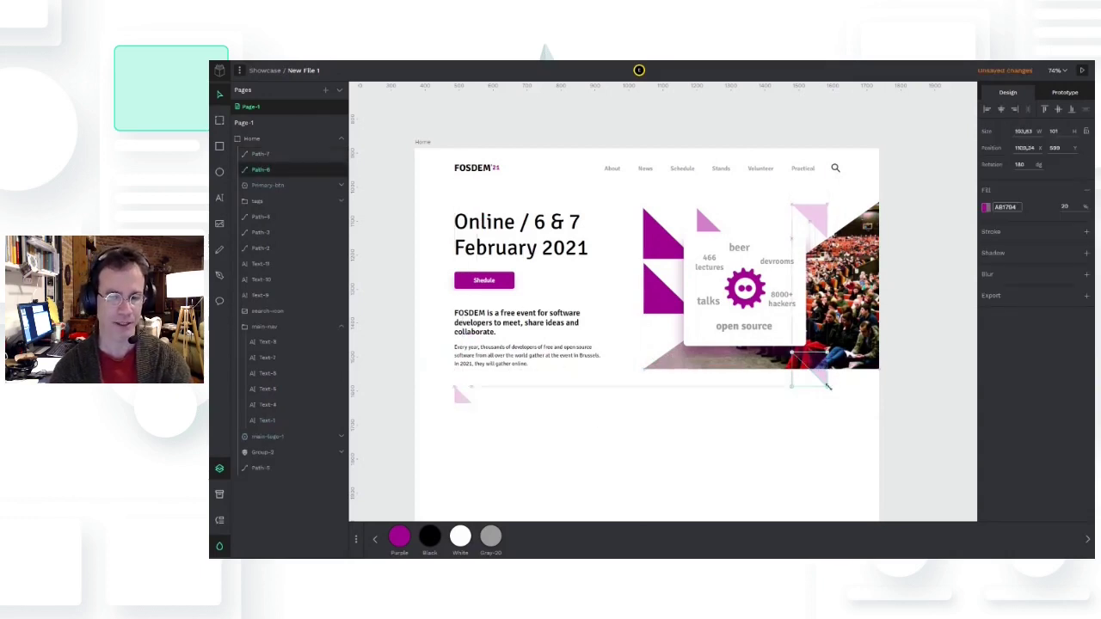
left_click(909, 387)
Draw a full-width rectangle about 1368 by 603 below the hero area and fill it with light gray F1F1F1
scroll(817, 403, "down", 3)
left_click(219, 146)
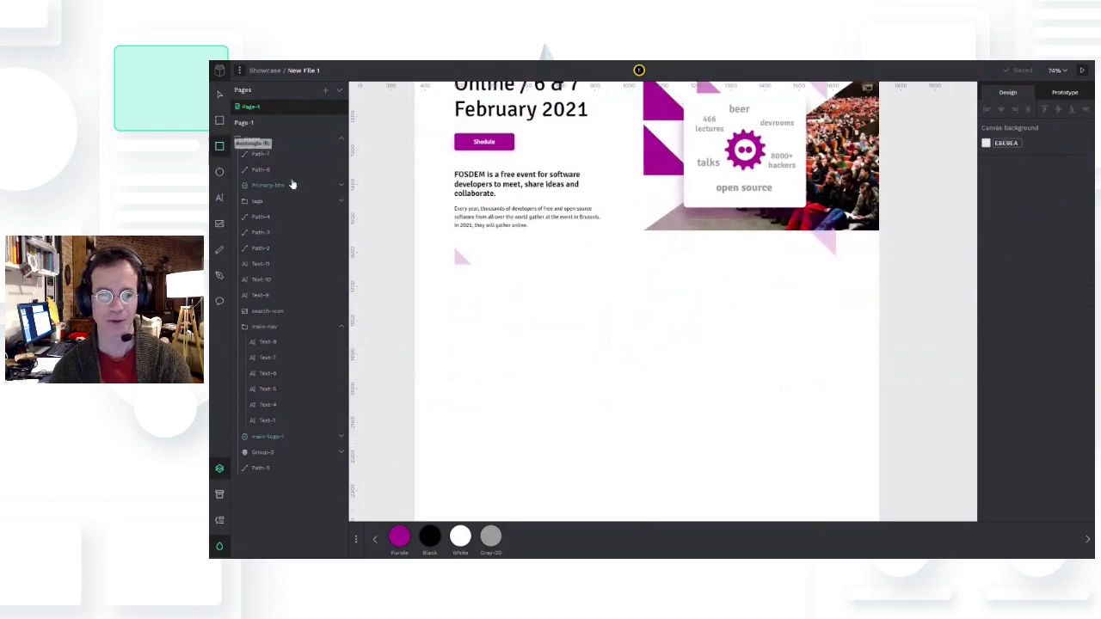
mouse_move(414, 481)
left_mouse_down()
mouse_move(878, 296)
mouse_move(872, 240)
left_mouse_up()
left_click(490, 535)
left_click(985, 224)
Name the light gray F1F1F1 library color Gray-10
left_click(219, 494)
type("Gray-10")
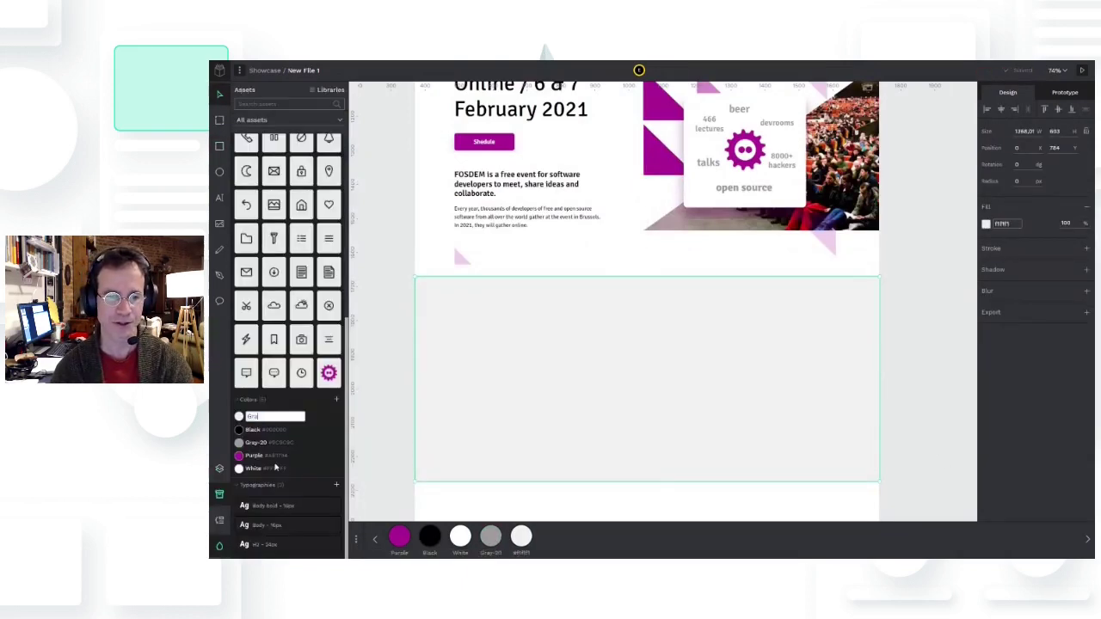
key("Return")
left_click(391, 391)
Make the font weight of the "Online / 6 & 7 February 2021" headline heavier
scroll(960, 400, "up", 3)
left_click(576, 262)
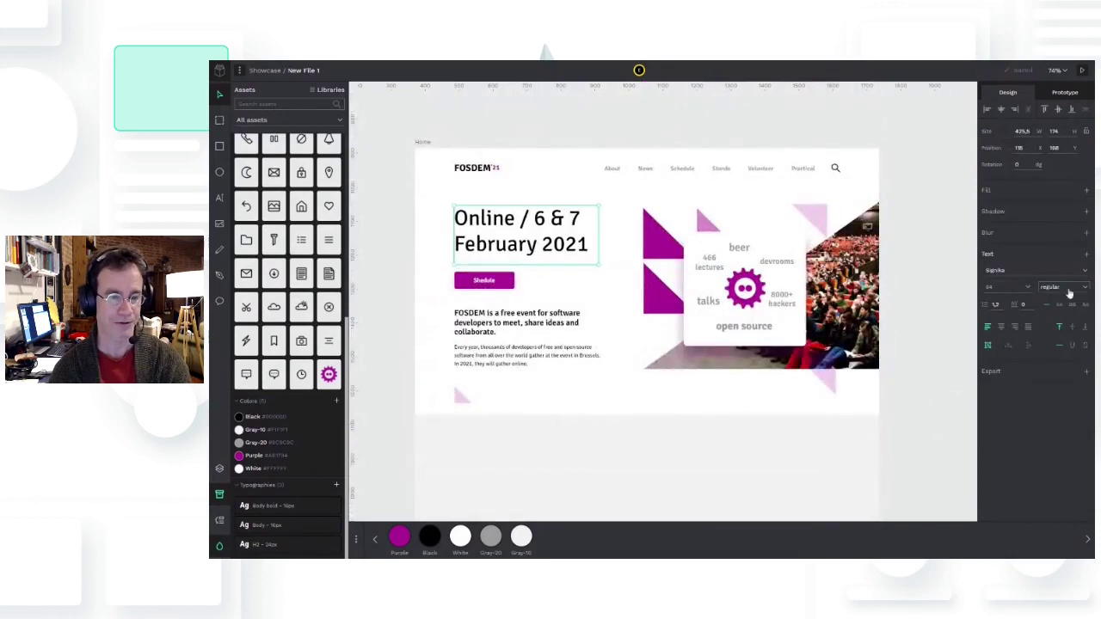
key("Escape")
scroll(683, 422, "down", 1)
scroll(683, 422, "up", 1)
scroll(684, 423, "down", 3)
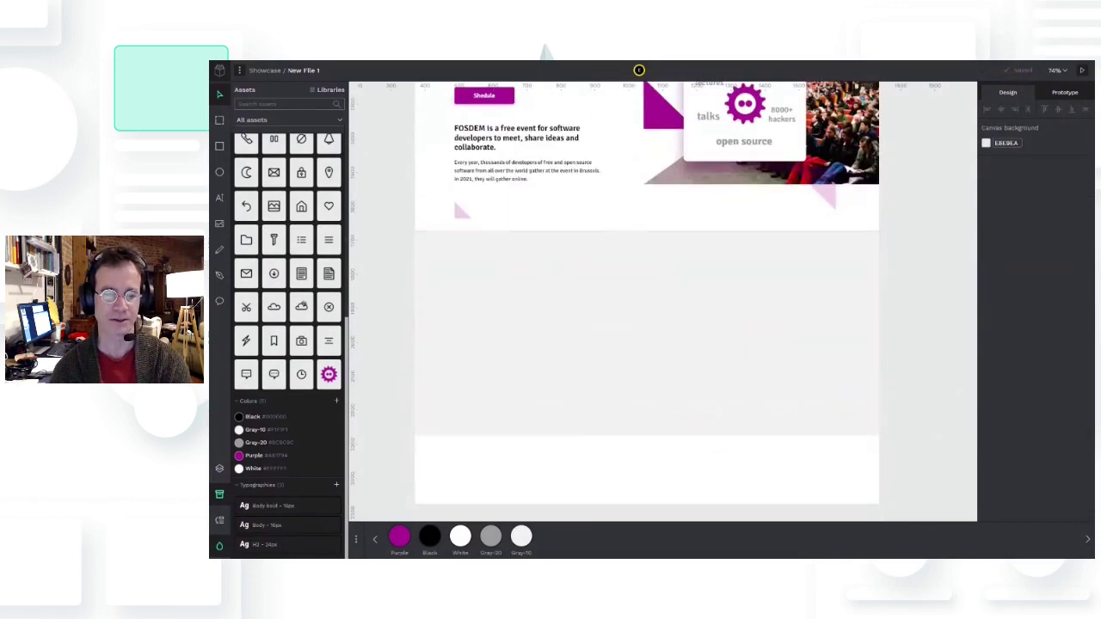
Add the text "No registration necessary." below the intro paragraph in the Body - 16px typography, color it Purple and align it with the paragraph
scroll(544, 253, "up", 2)
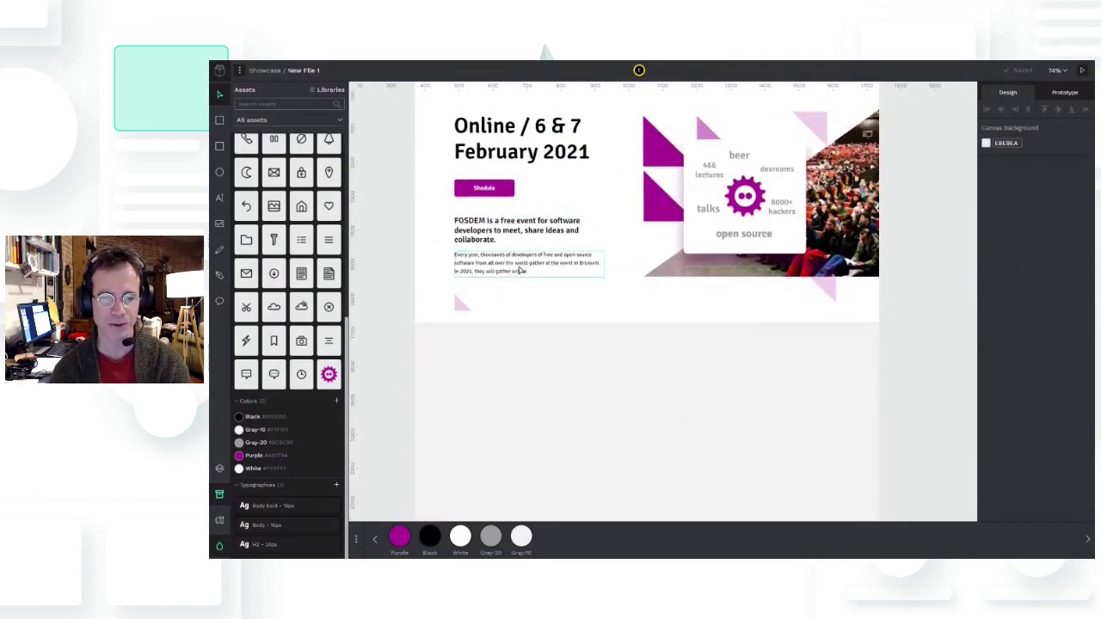
left_click(519, 267)
left_click(518, 310)
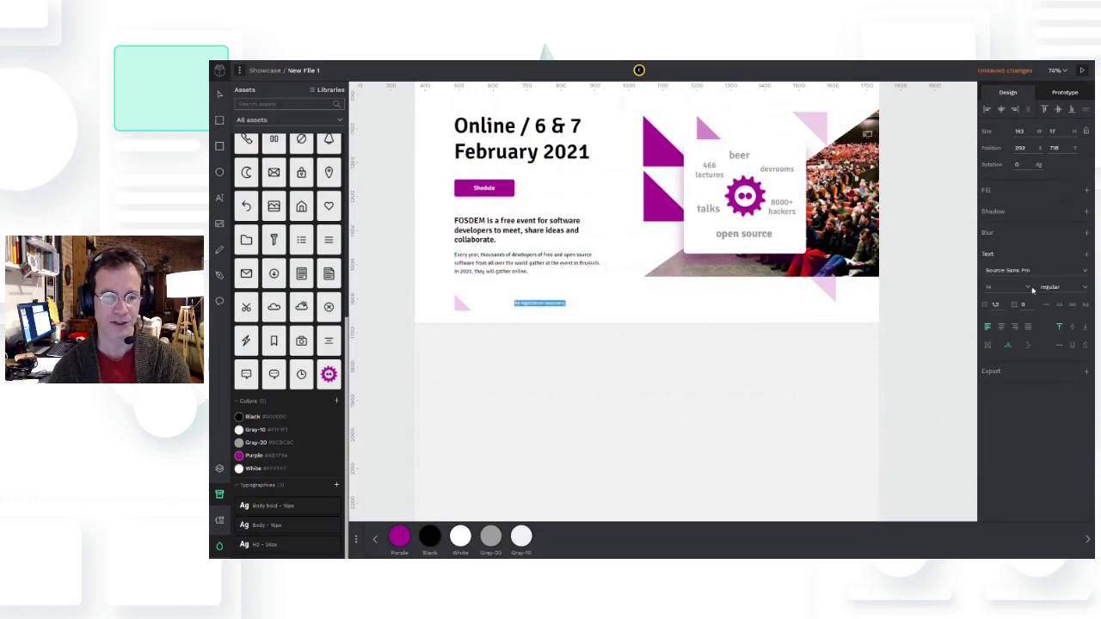
left_click(283, 525)
key("Escape")
left_click_drag(560, 306, 504, 304)
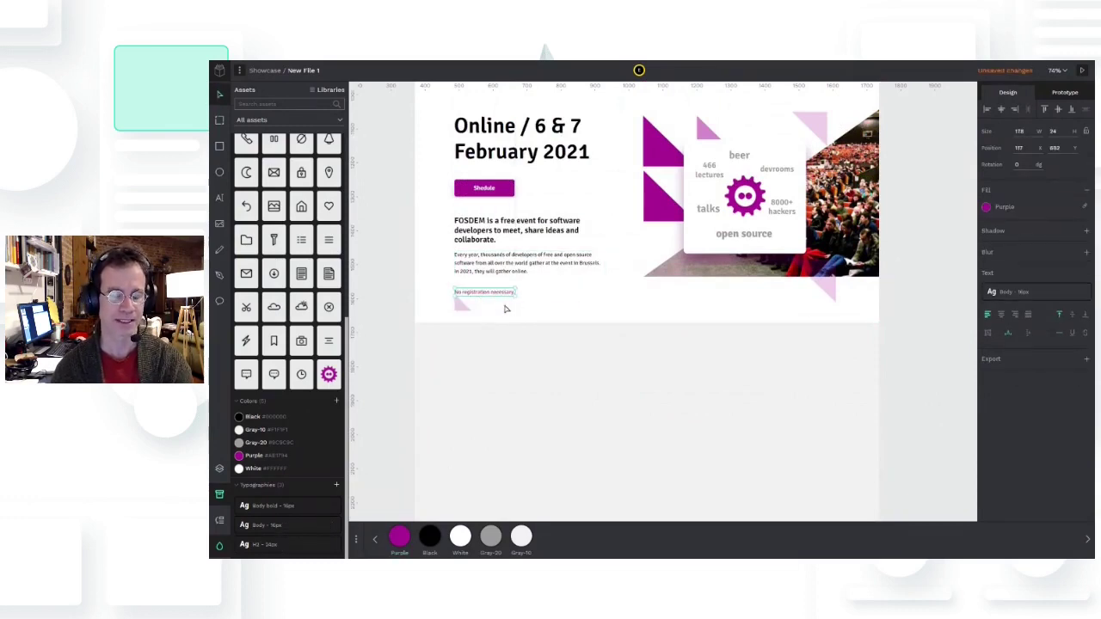
key("shift+Down")
left_click(914, 263)
Add a "News" heading in the gray section and set its font size to 36
scroll(919, 344, "up", 3)
scroll(916, 376, "down", 3)
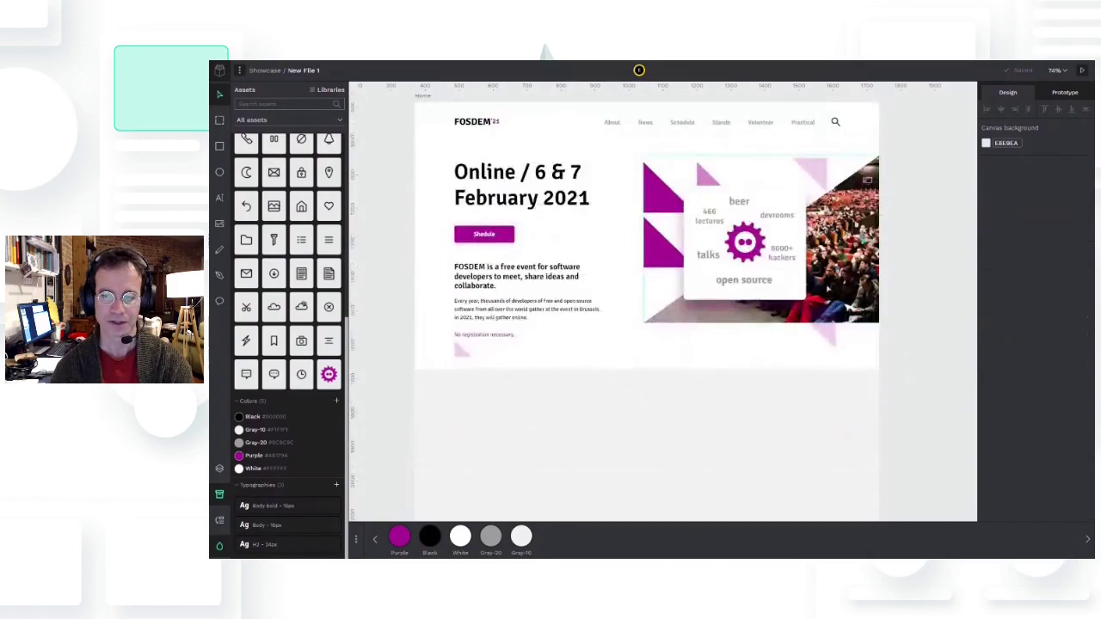
key("t")
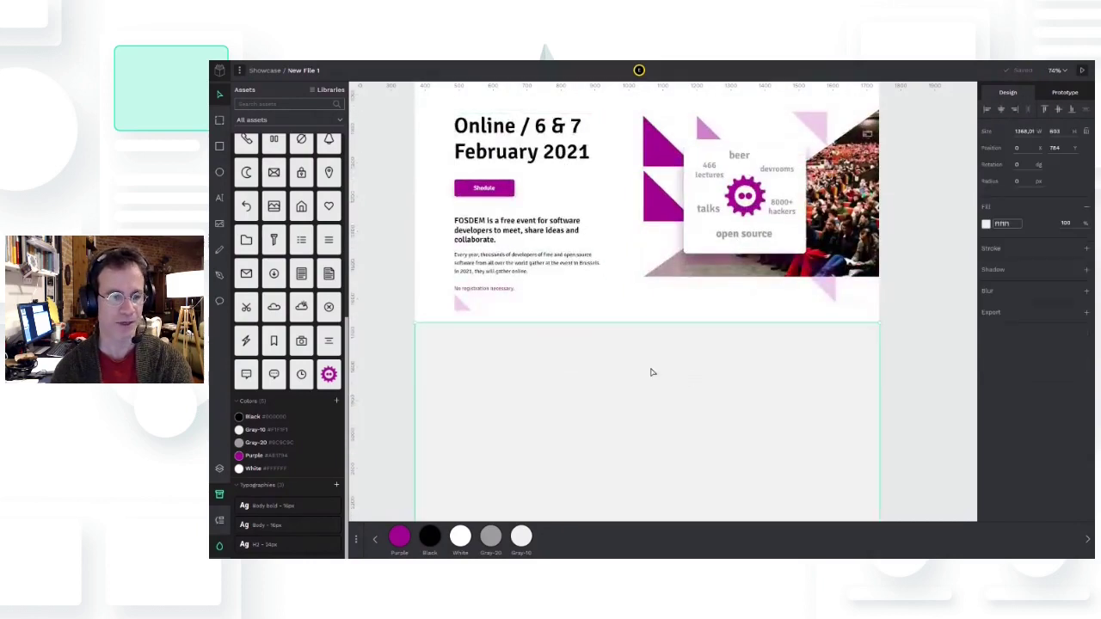
left_click(651, 368)
type("News")
key("Escape")
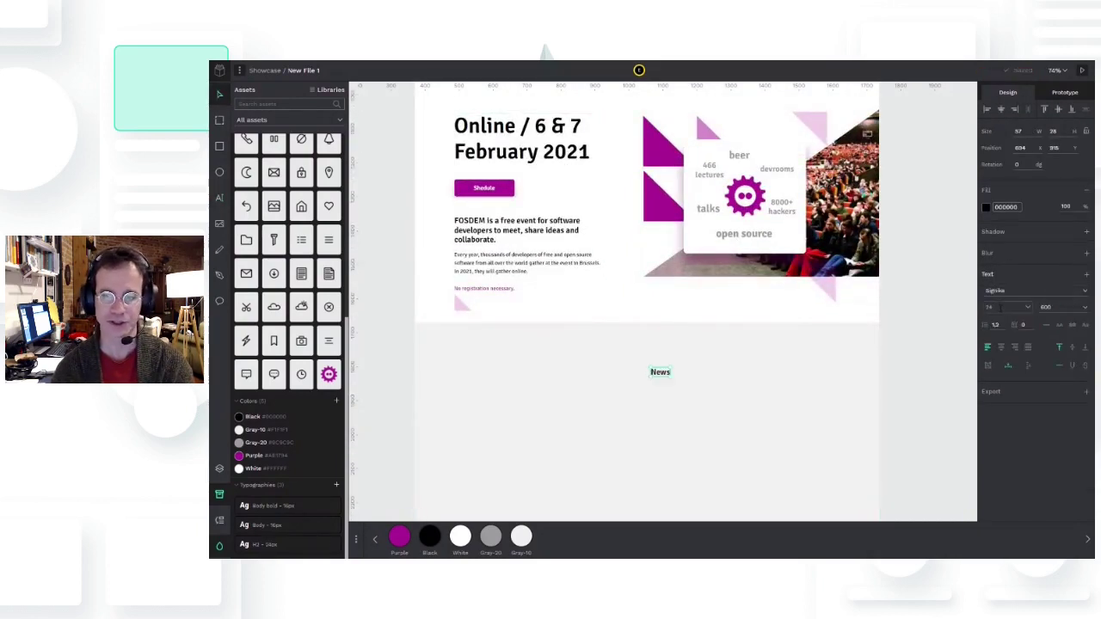
left_click(1028, 308)
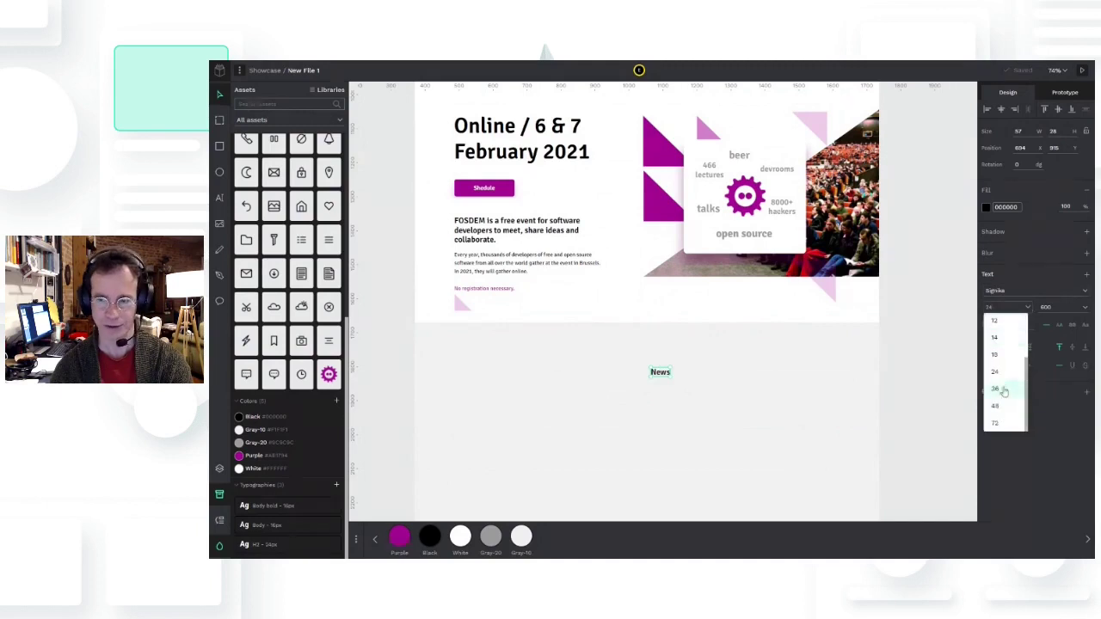
left_click(1008, 390)
Save the News heading's style as the typography H1 - 36px and center the heading near the top of the gray section
left_click(1086, 273)
type("H1")
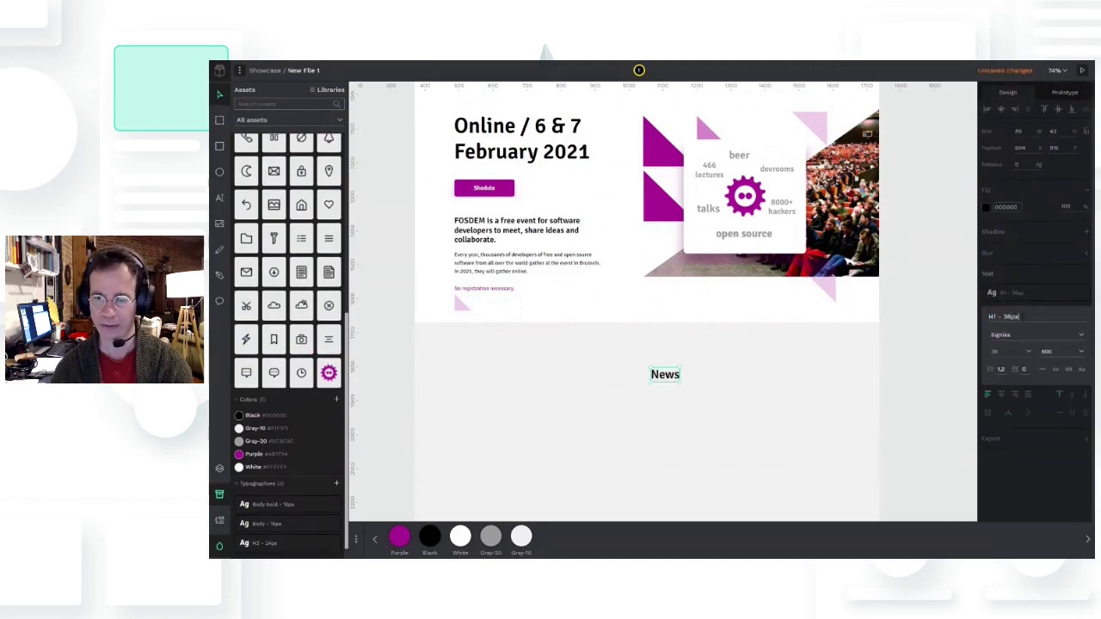
type(" - 36px")
key("Return")
scroll(655, 380, "up", 2)
left_click(687, 410)
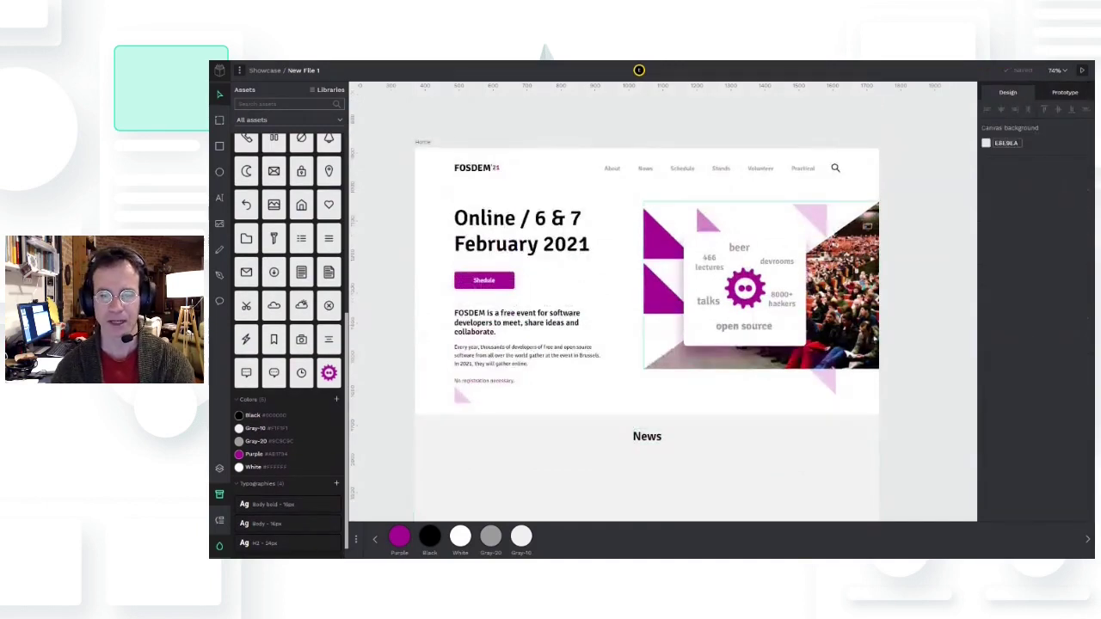
Paste a copy of the white tag card below the News heading and delete the gear logo and words from it
scroll(719, 438, "down", 2)
key("ctrl+v")
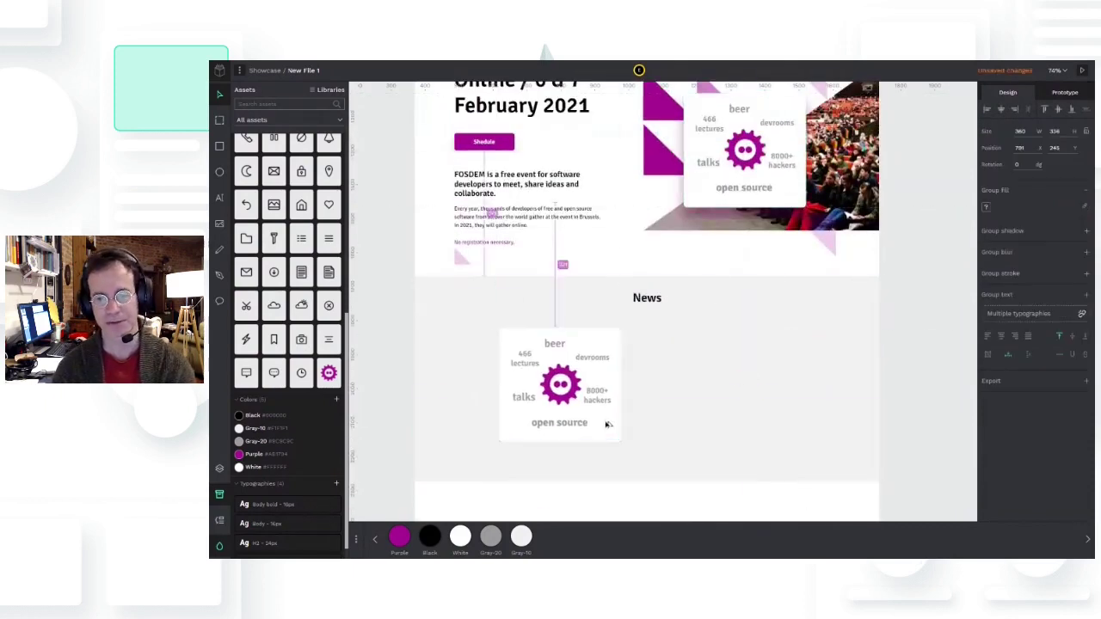
left_click_drag(607, 425, 604, 430)
left_click(634, 494)
left_click(557, 391)
key("Delete")
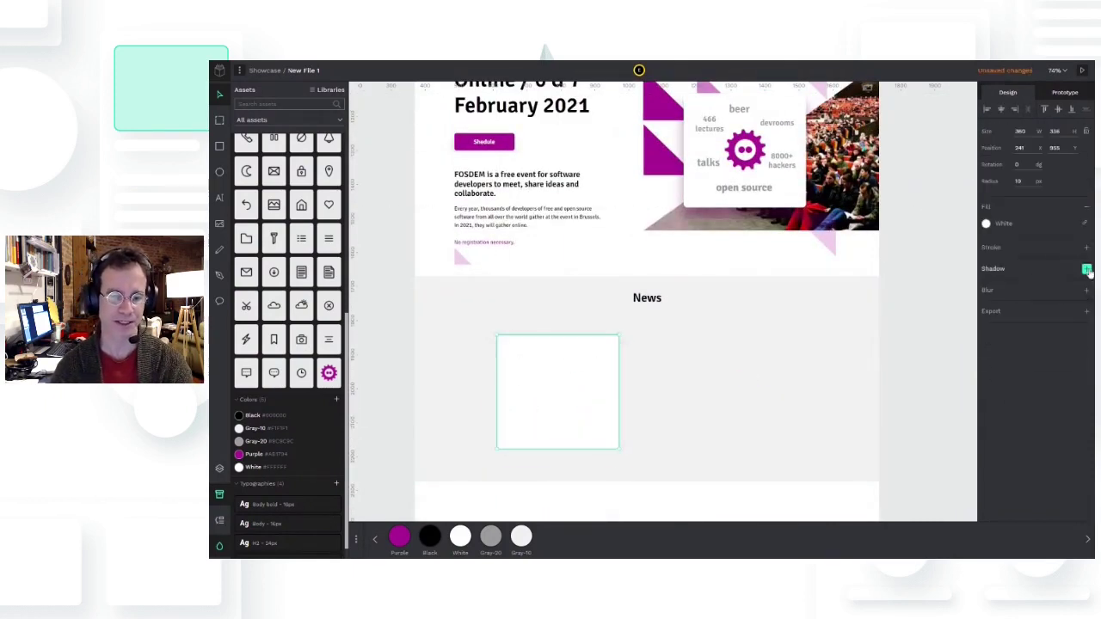
Add a drop shadow to the blank white card with X offset 0, Y offset 15 and blur 20
left_click(1086, 268)
left_click(1005, 287)
type("15")
key("Tab")
type("15")
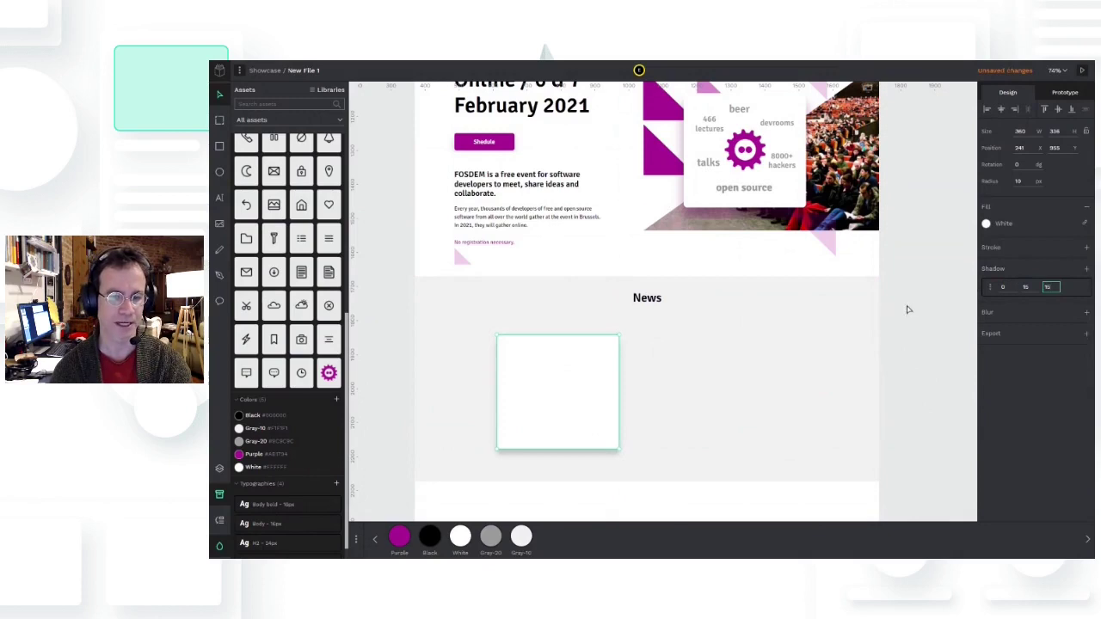
key("BackSpace")
key("BackSpace")
type("20")
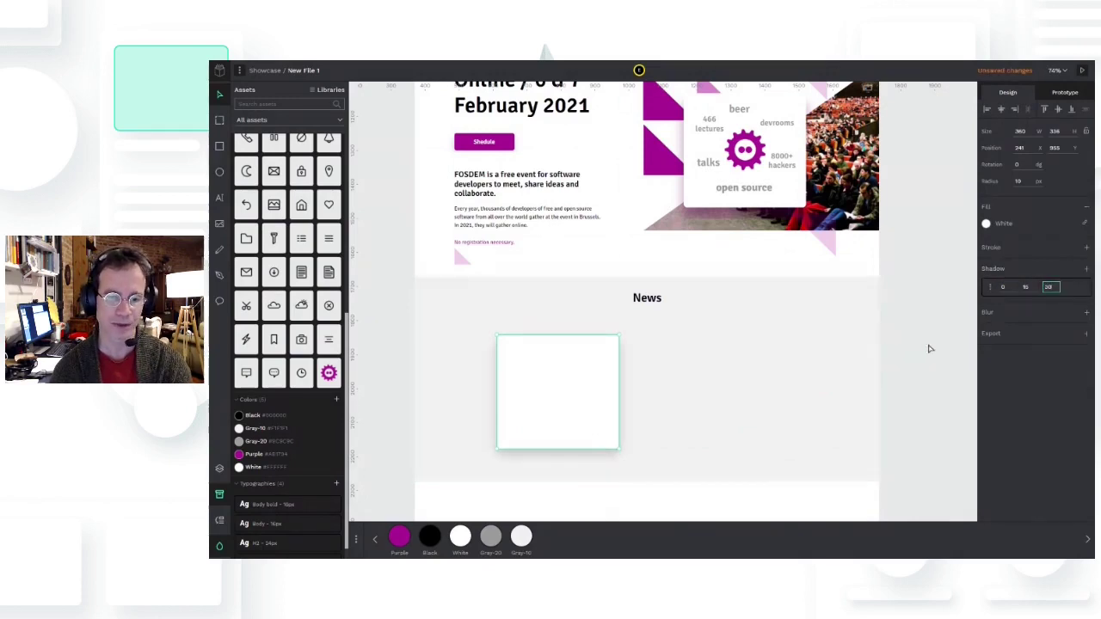
Show the layout grid and move the News heading to the left text margin and the blank card to the section's right side
key("ctrl+apostrophe")
left_click_drag(651, 304, 472, 315)
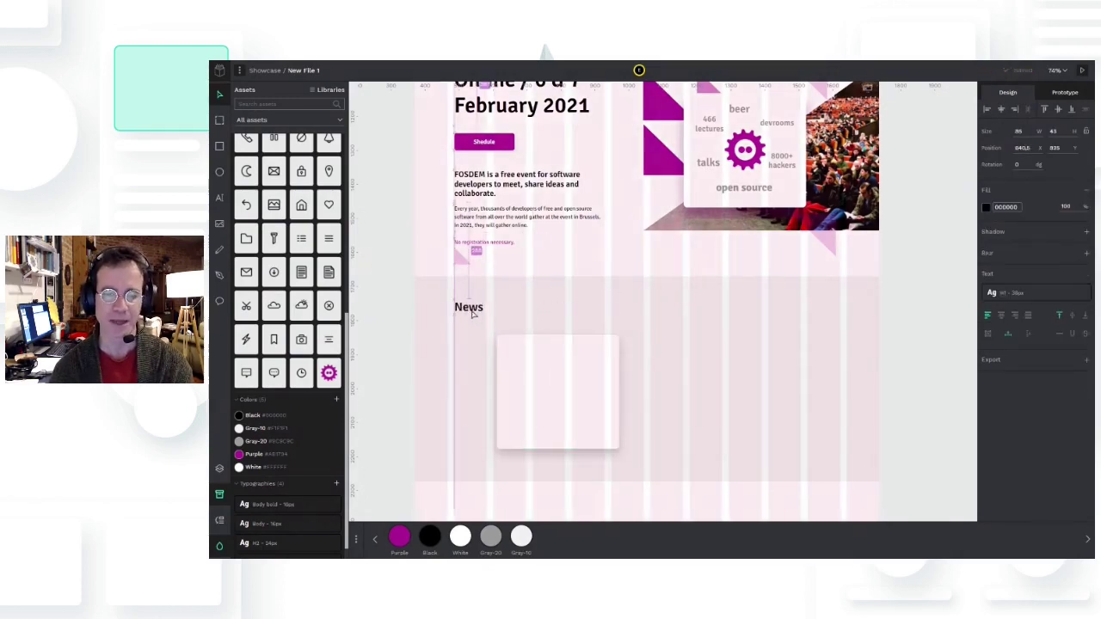
left_click_drag(569, 401, 787, 381)
left_click(933, 349)
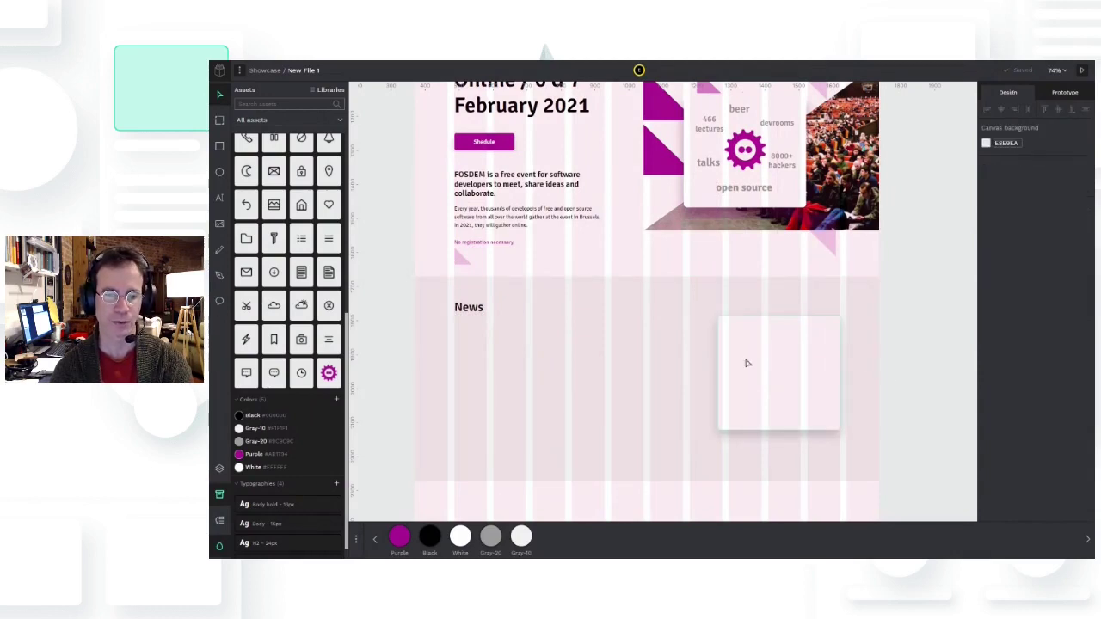
Add the two-line title "Presentations Call for Participation" to the card in the H2 - 24px typography and narrow the card to the grid columns
key("ctrl+v")
left_click(277, 544)
left_click(891, 357)
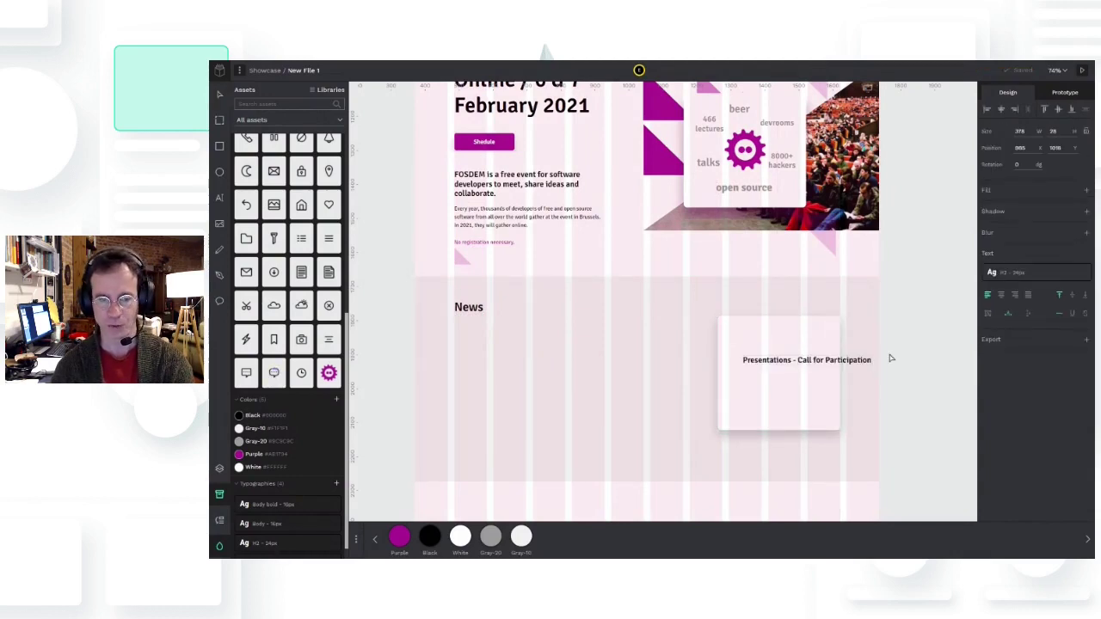
left_click_drag(784, 369, 775, 360)
left_click_drag(717, 356, 729, 356)
mouse_move(775, 362)
left_mouse_down()
mouse_move(786, 363)
mouse_move(778, 355)
left_mouse_up()
left_click(848, 370)
Add the text "We now invite proposals for presentations." below the card title in the Body - 16px typography, wrapped within the card
left_click(751, 397)
key("ctrl+v")
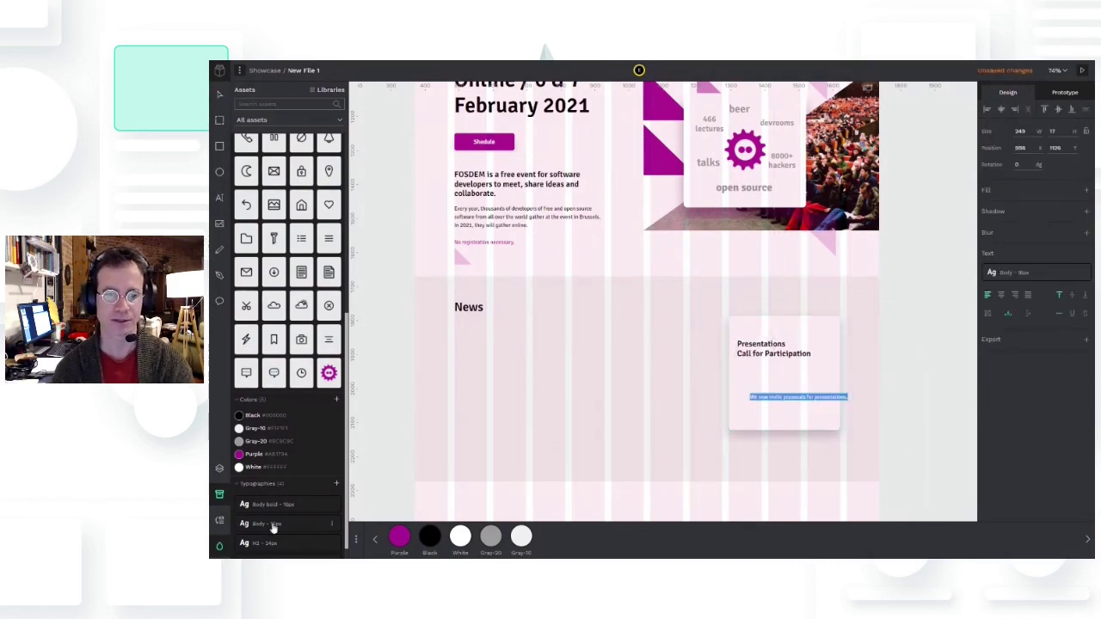
scroll(284, 531, "down", 1)
key("Escape")
mouse_move(811, 397)
left_mouse_down()
mouse_move(818, 381)
mouse_move(830, 402)
left_mouse_up()
key("alt+l")
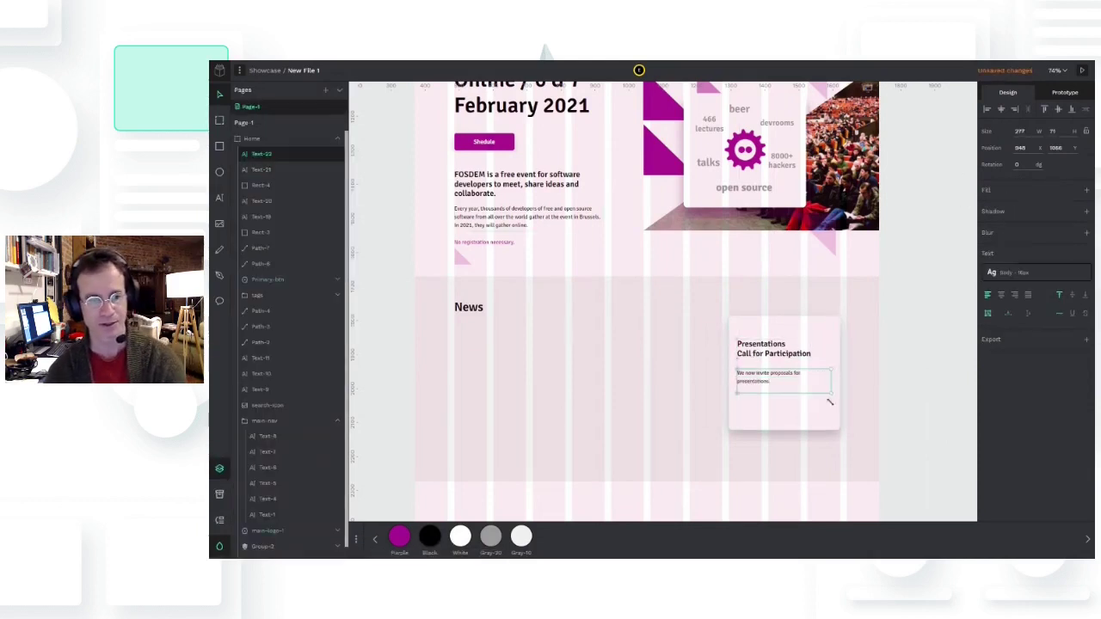
left_click(816, 348)
key("Escape")
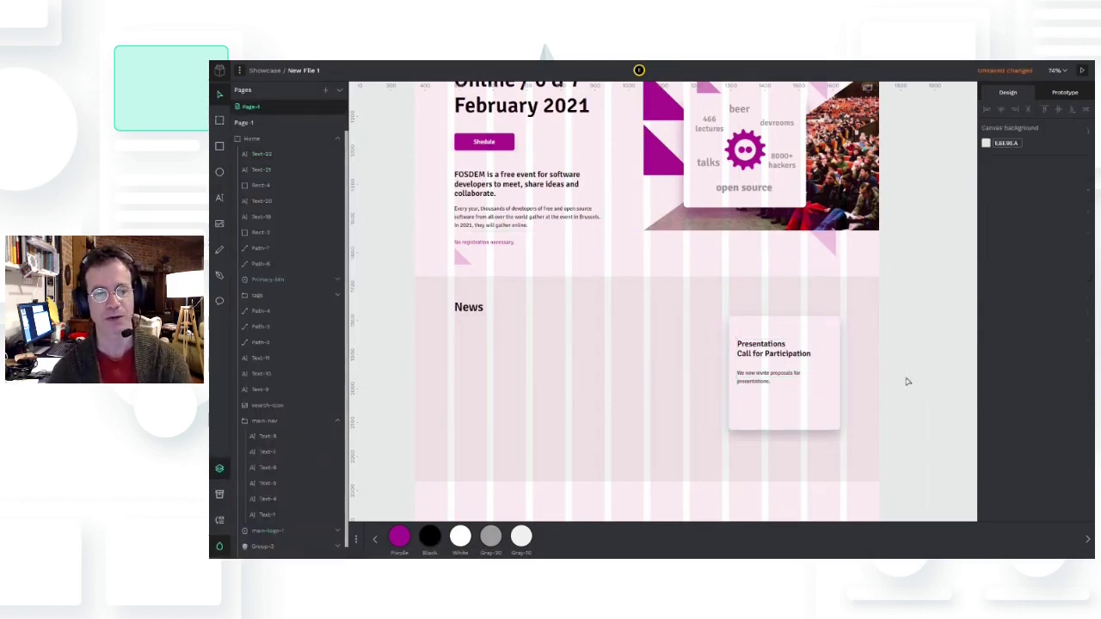
Copy the purple registration note to the bottom of the card, change it to "Read more ..." and resize the card to about 327 by 279
left_click_drag(501, 242, 799, 419, "alt")
double_click(800, 417)
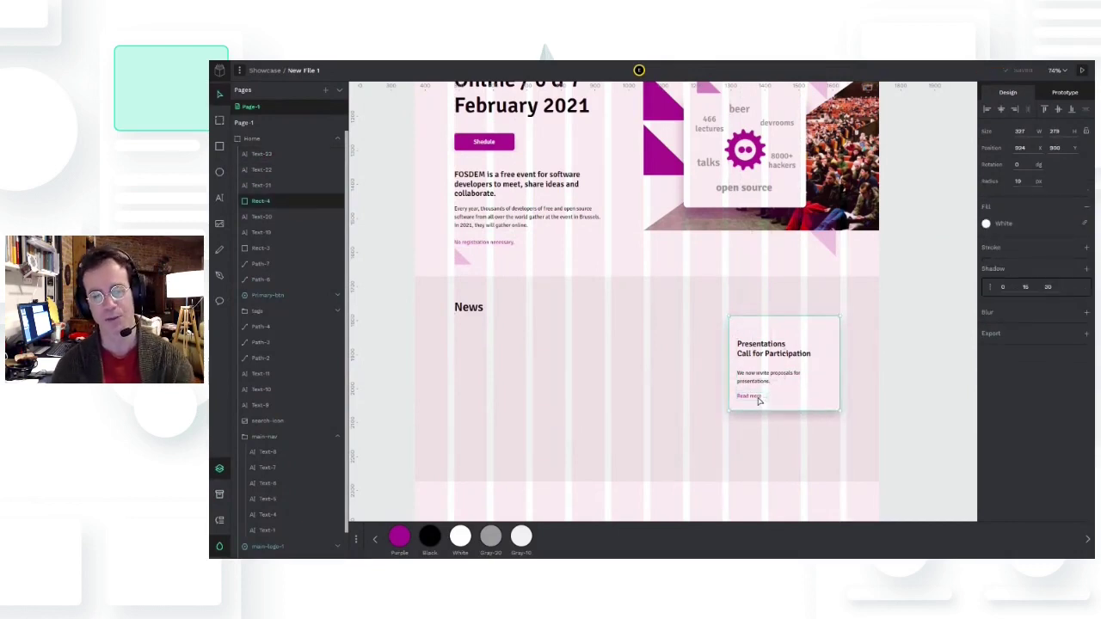
left_click(920, 327)
left_click(760, 377)
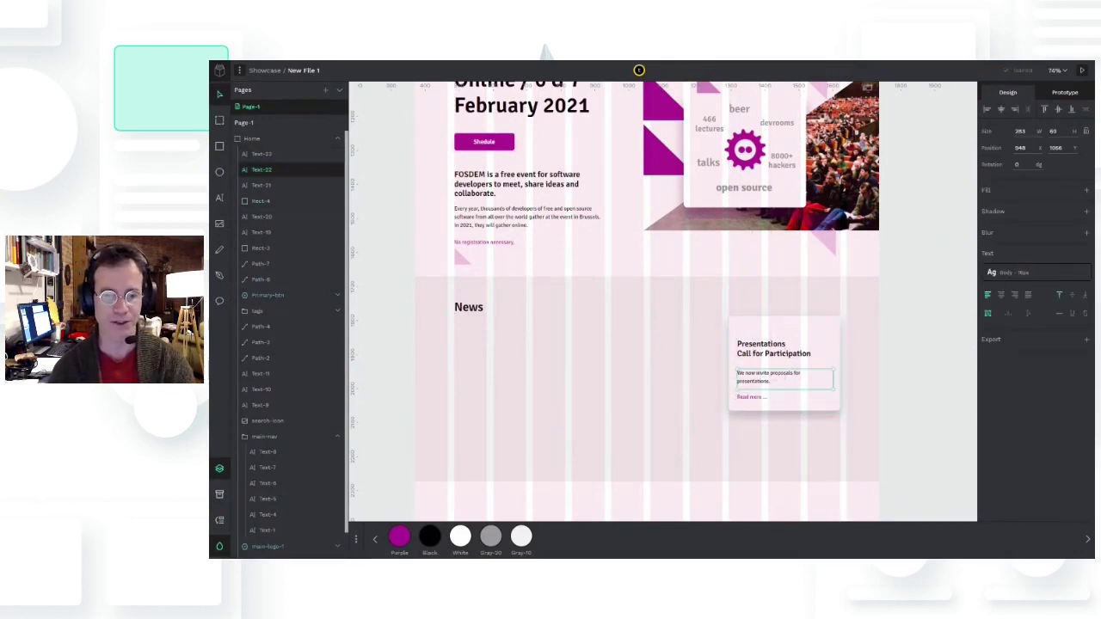
Add the date "2020-12-12" above the card title in the Body bold - 16px typography, color it Gray-20 and align it with the title
double_click(764, 330)
left_click(219, 495)
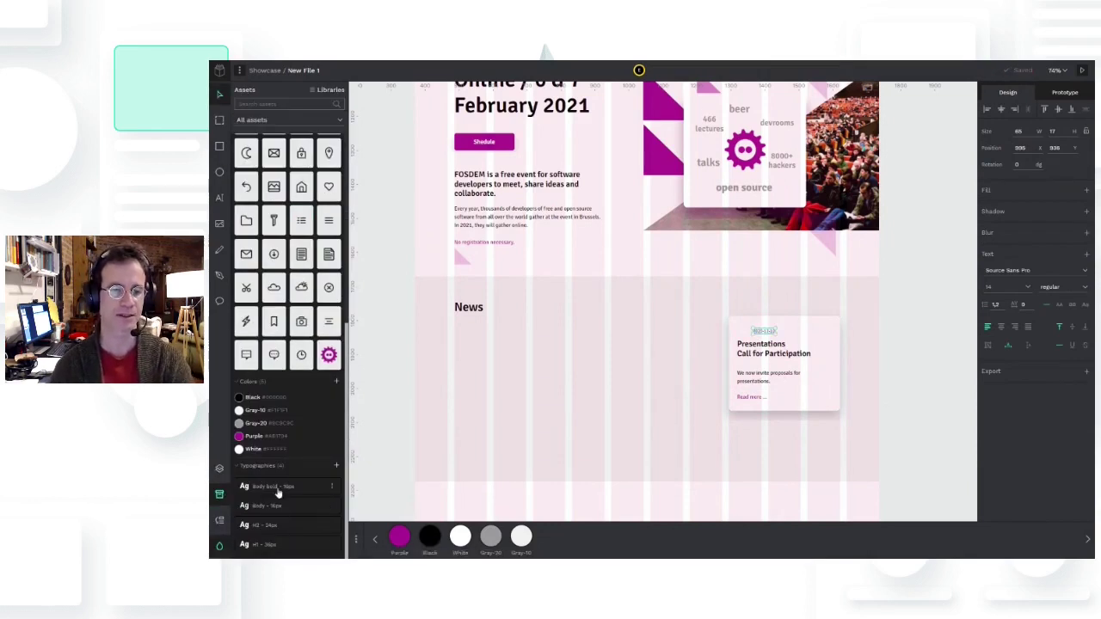
left_click(266, 487)
left_click(490, 535)
left_click(929, 349)
left_click_drag(779, 334, 765, 333)
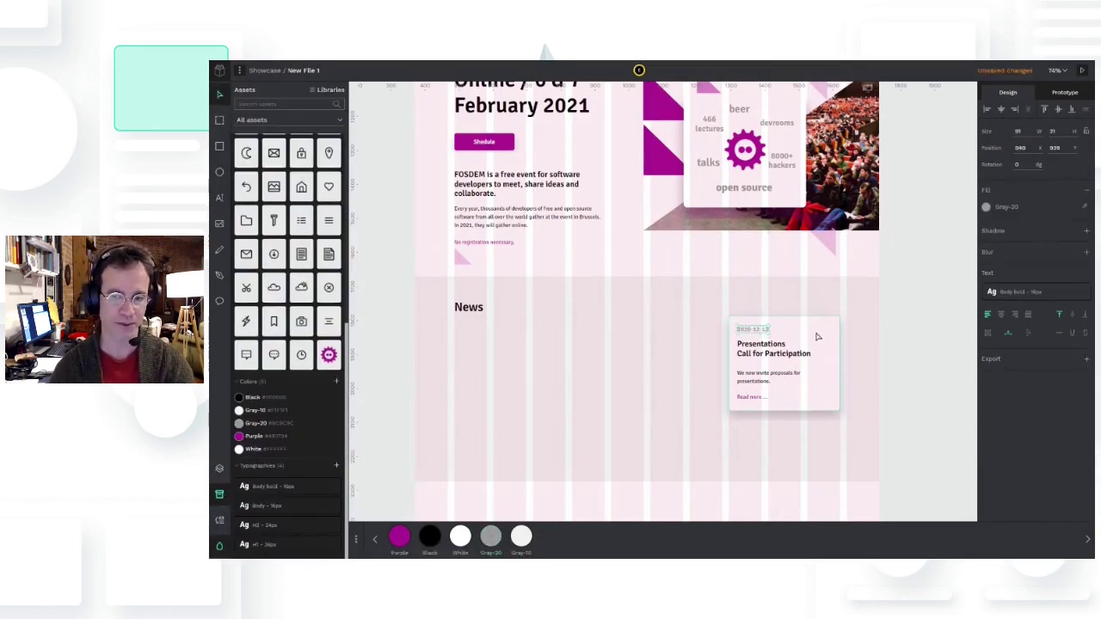
Draw a rectangle about 106 by 35 on the card, fill it with Gray-10 and set its corner radius to 4
key("r")
left_click(800, 332)
left_click(521, 536)
left_click(1019, 181)
type("4")
Fit the small gray rectangle around the card's date as a background and center the two horizontally on each other
scroll(796, 328, "up", 5)
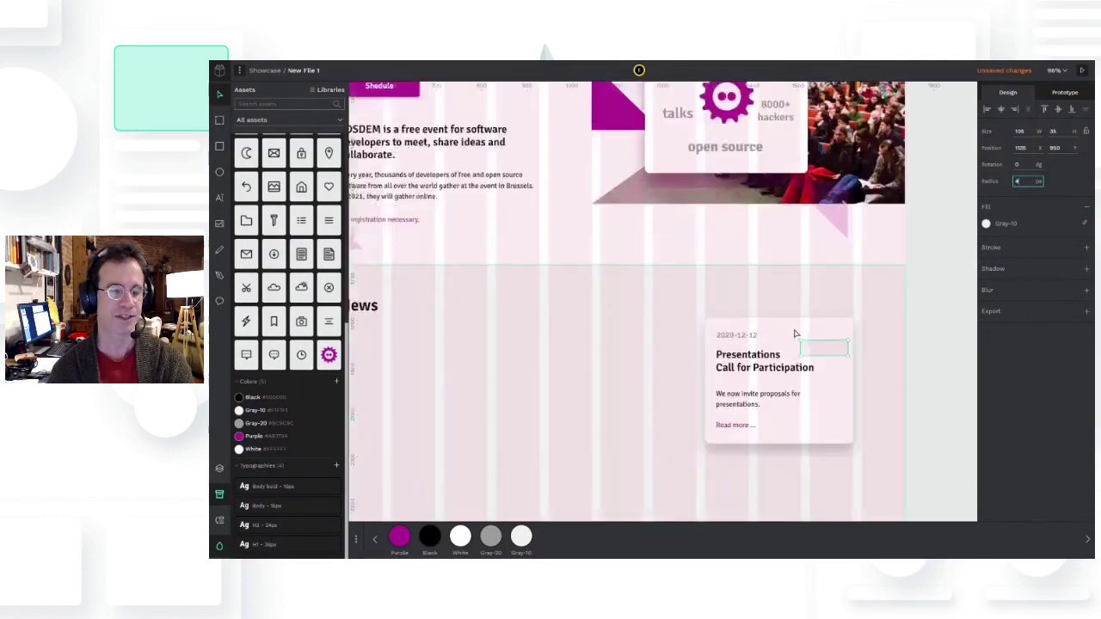
left_click_drag(870, 370, 709, 348)
left_click(713, 342, "shift")
left_click(1002, 110)
scroll(749, 395, "down", 5)
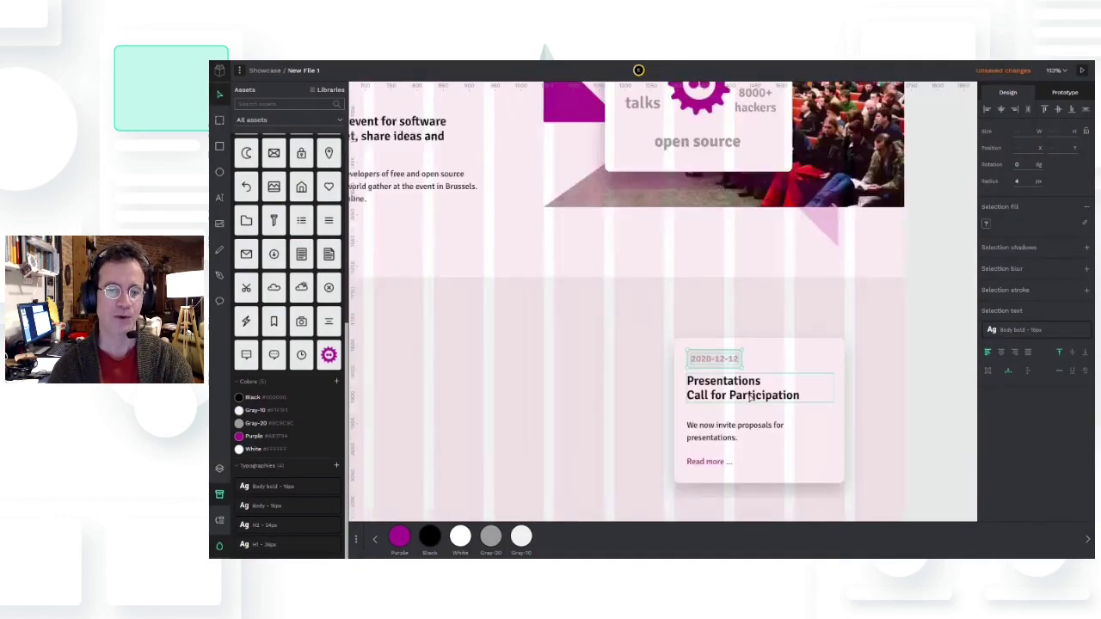
Move the card title slightly down from the date badge and group the date with its gray background
key("Escape")
left_click_drag(758, 396, 759, 405)
left_click(738, 363)
left_click(718, 362, "shift")
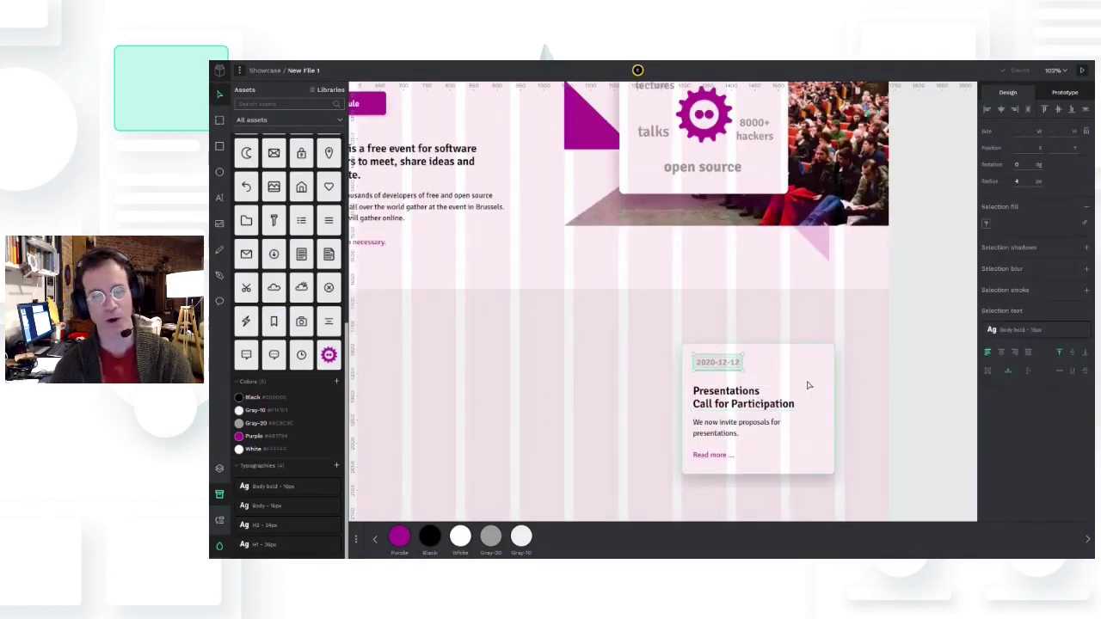
key("ctrl+g")
Group all the elements of the news card, name the group News-item and turn it into a component
left_click(854, 428)
scroll(854, 427, "down", 5)
scroll(808, 487, "down", 2)
left_click(833, 329)
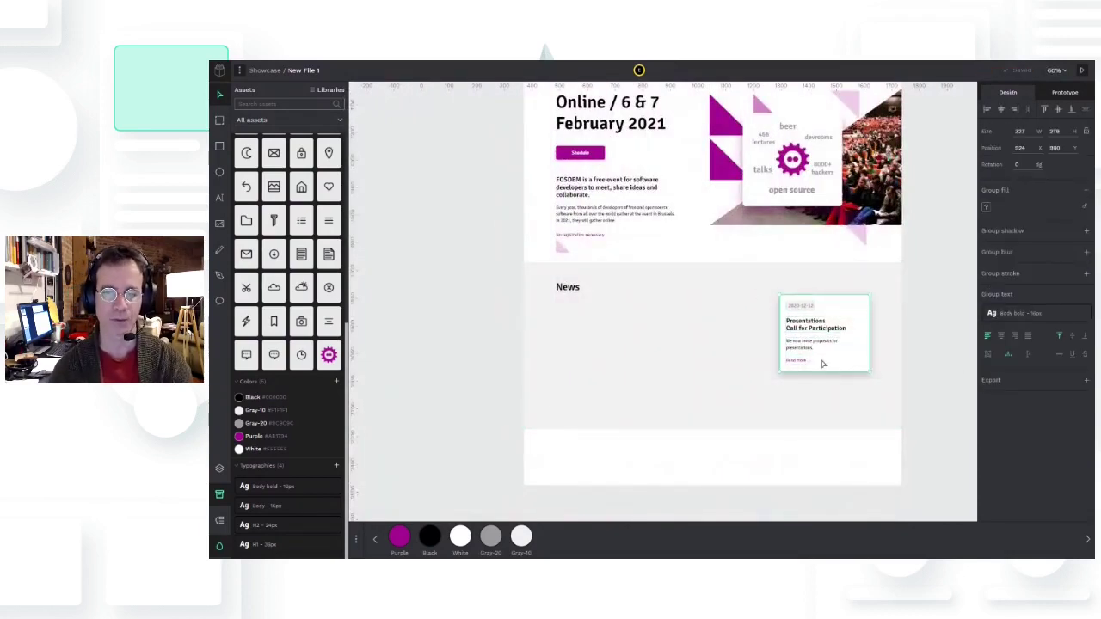
key("ctrl+g")
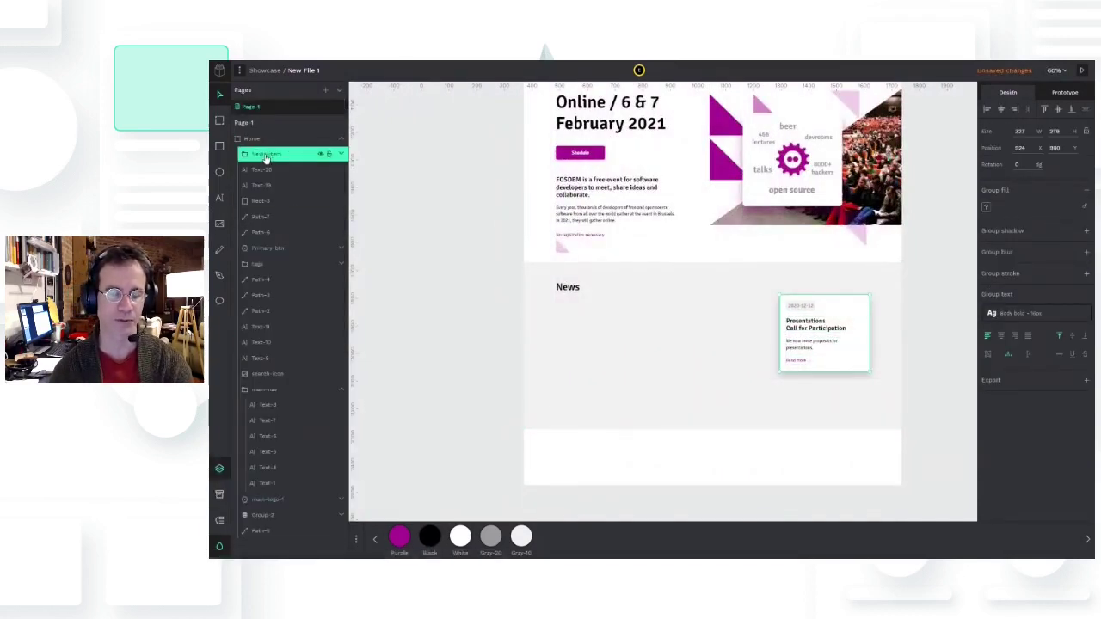
right_click(259, 158)
left_click(306, 319)
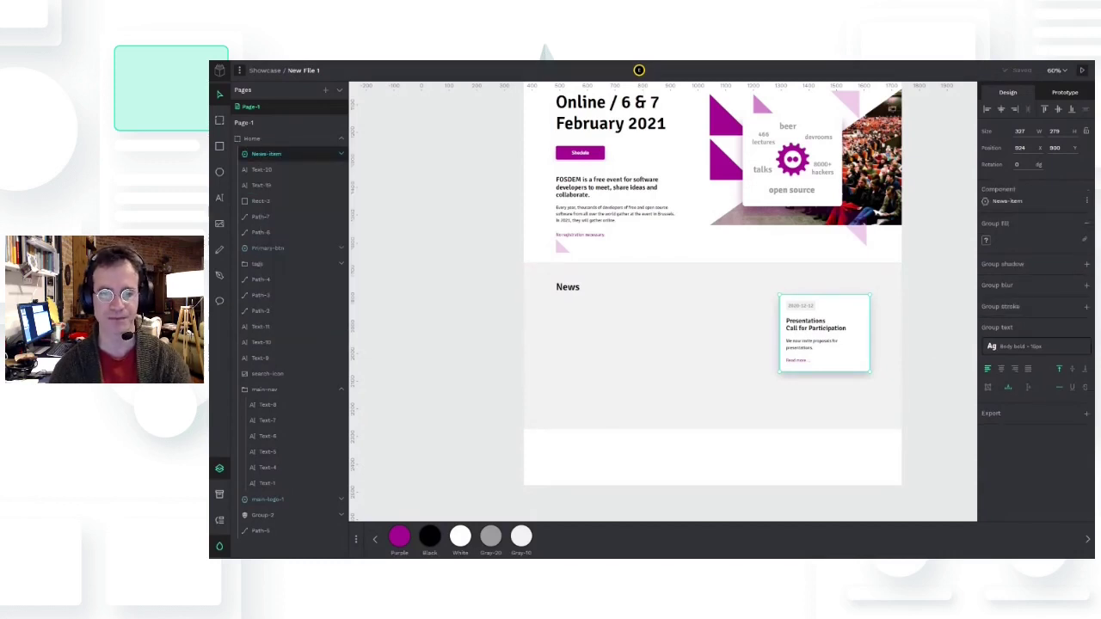
Duplicate the News-item card twice in the News section, once directly below the original and once to its left
left_click_drag(830, 334, 825, 412)
left_click_drag(740, 357, 730, 362)
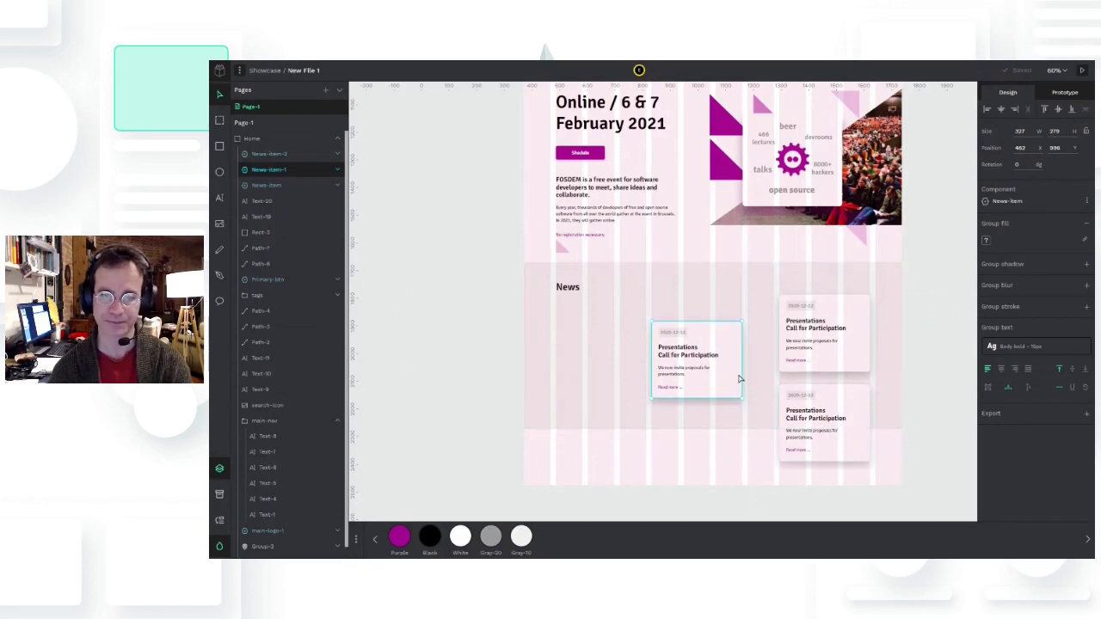
key("Escape")
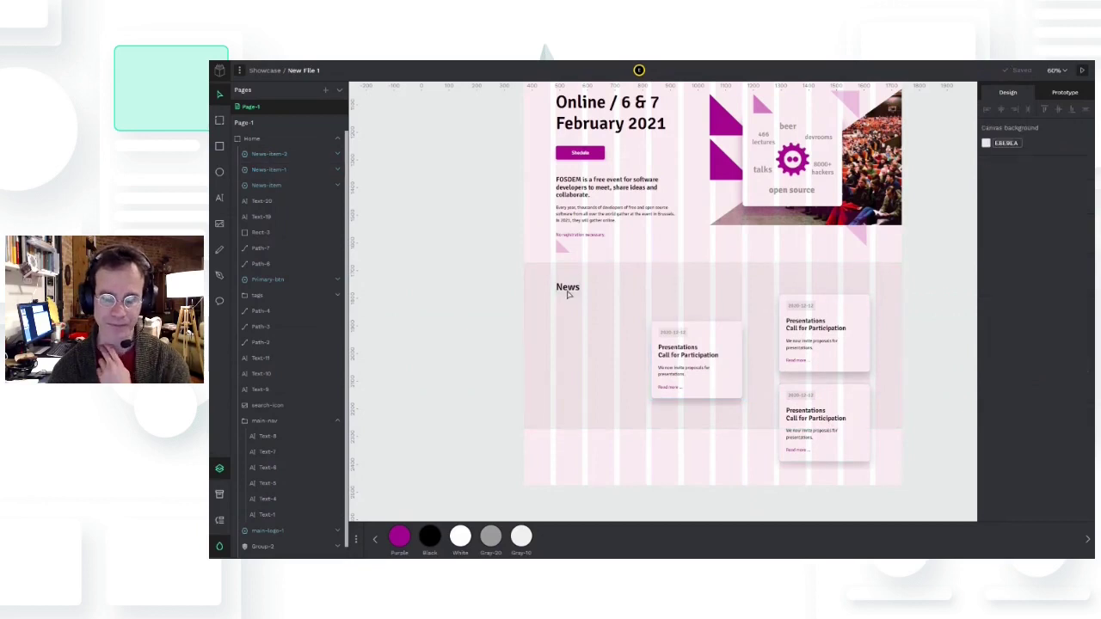
Copy the hero's intro paragraph under the News heading, narrow it and replace its text with the "FOSDEM offers open source and free software developers" description
left_click(581, 217)
left_click_drag(589, 217, 589, 314)
left_click_drag(677, 322, 605, 339)
double_click(605, 317)
key("ctrl+a")
type("FOSDEM offers open source and free software developers a place to meet, share ideas and collaborate. Renowned for being highly developer-oriented, the event brings together some 8000+ geeks from all over the world.")
key("Escape")
Place the purple button component from the file library under the News paragraph and label it "More news"
left_click(220, 495)
left_click_drag(259, 249, 585, 357)
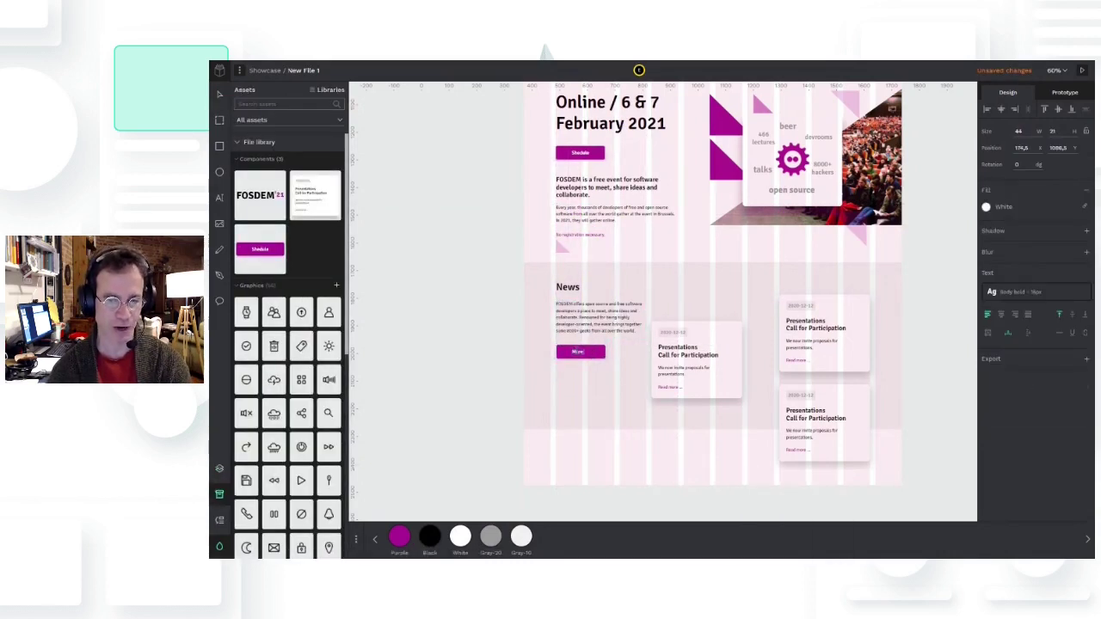
left_click(562, 358)
left_click(433, 336)
Hide the layout grid and shift the single news card right, spacing it between the News text and the other cards
left_click(728, 368)
key("ctrl+apostrophe")
left_click_drag(711, 381, 727, 381)
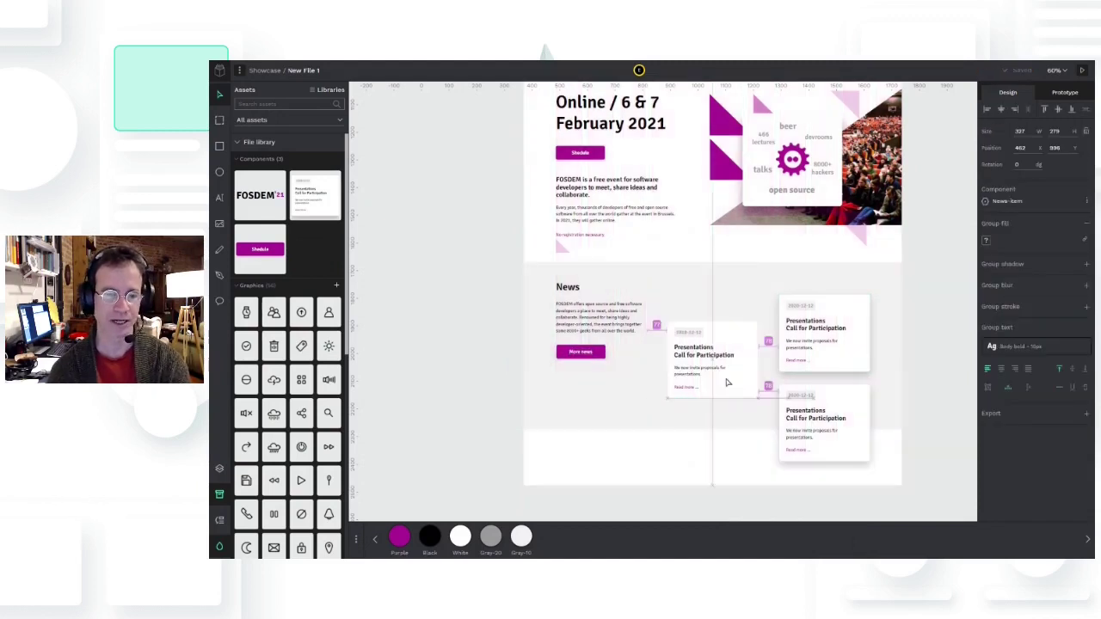
Change the middle card's title to "Stands - call for participation" and its description to the "FOSDEM offers open source" paragraph
scroll(722, 361, "down", 1)
left_click(720, 334)
left_click(956, 274)
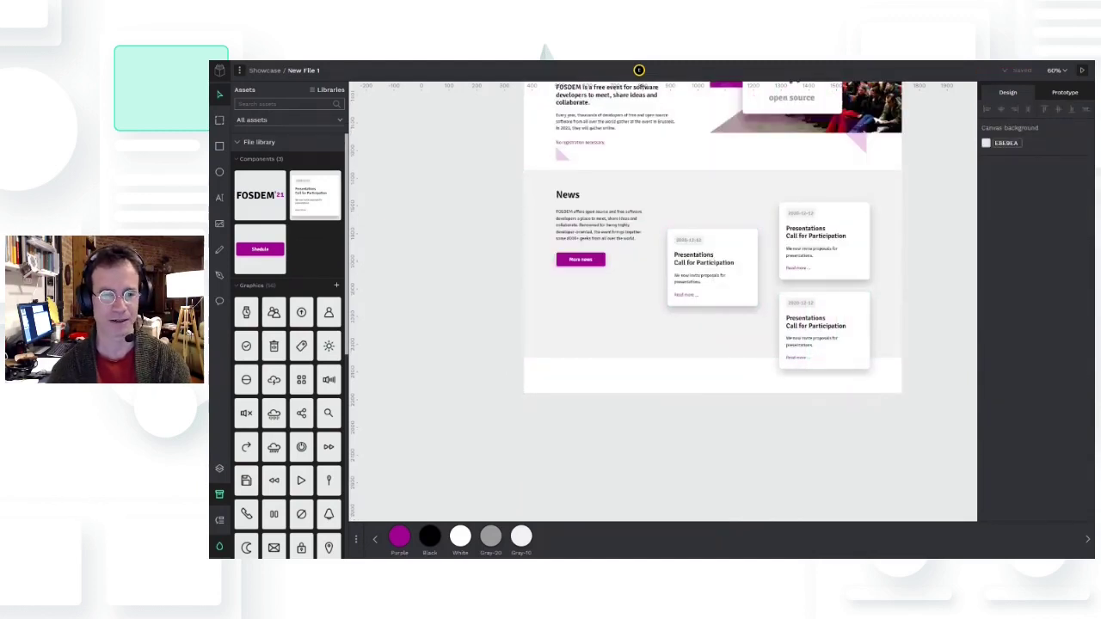
double_click(717, 260)
type("Stands - call for participation")
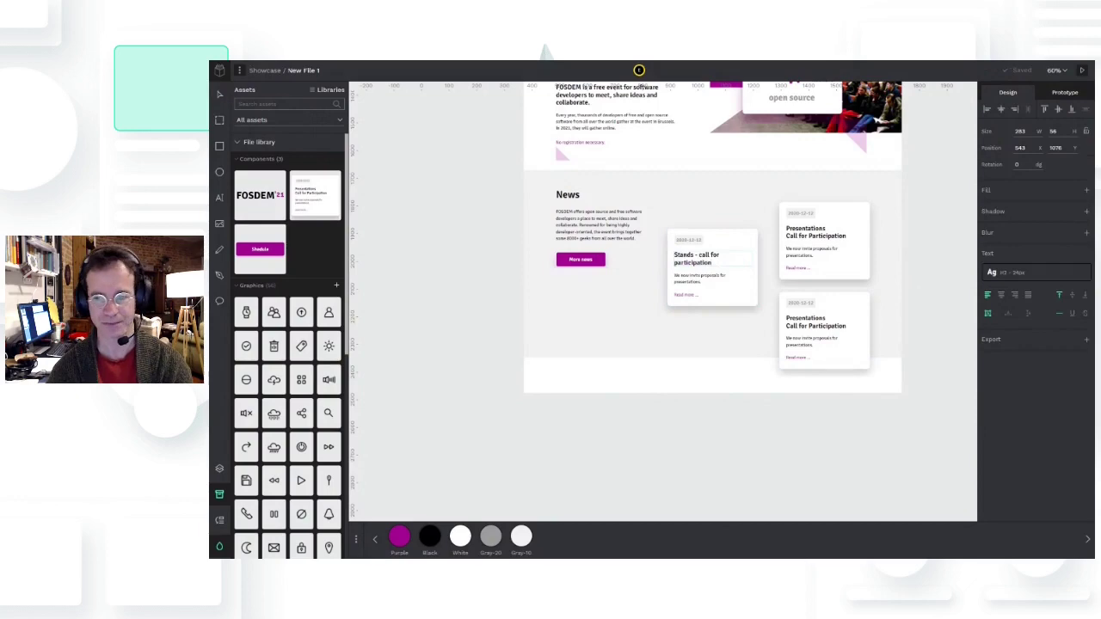
double_click(688, 279)
type("FOSDEM offers open source and free software developers a place to meet, share ideas and collaborate. Renowned for being highly developer-oriented, the event brings together some 8000+ geeks from all over the world.")
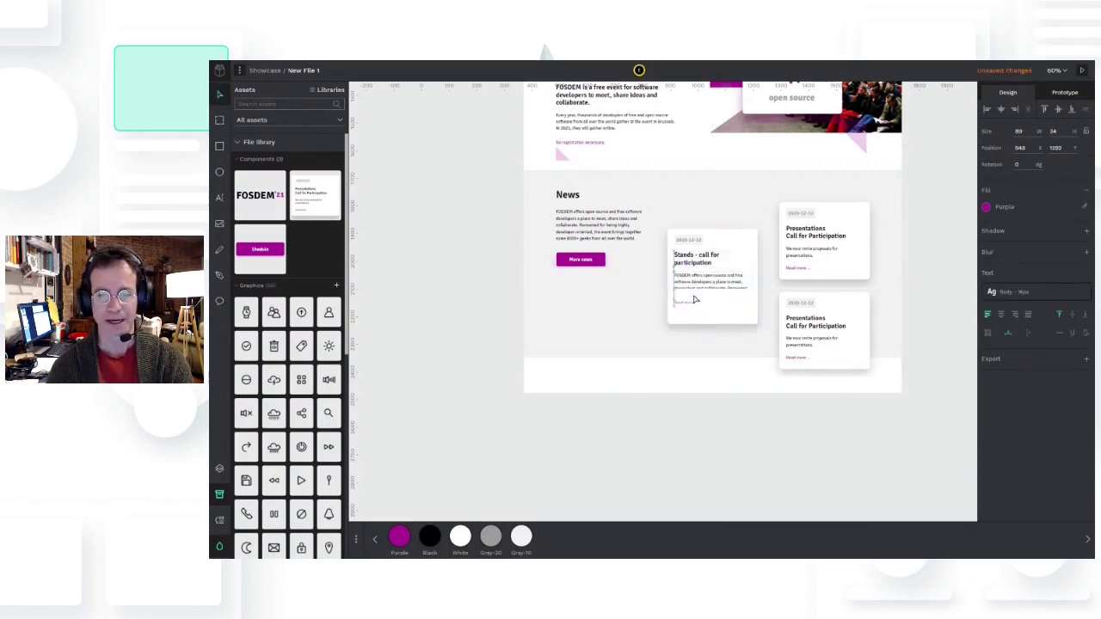
Move the middle card's "Read more ..." link down below the text and extend the card's lower edge to about 359 high
left_click(691, 316)
scroll(689, 317, "up", 5)
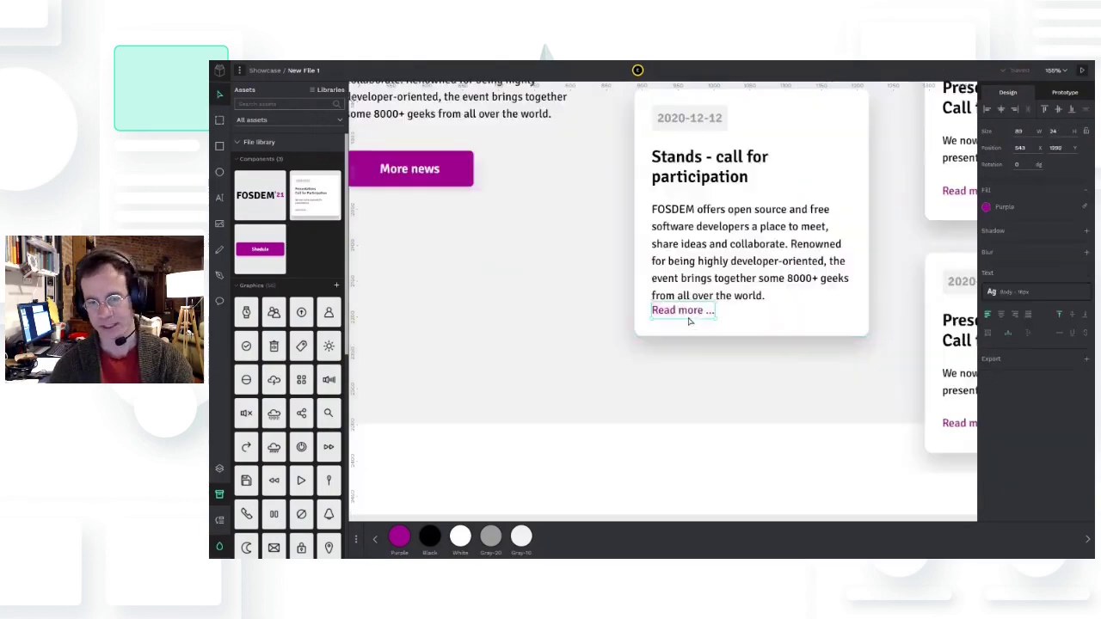
key("shift+Down")
key("shift+Down")
left_click(777, 332)
left_click_drag(777, 337, 776, 349)
scroll(776, 353, "down", 5)
scroll(840, 379, "down", 2)
key("Escape")
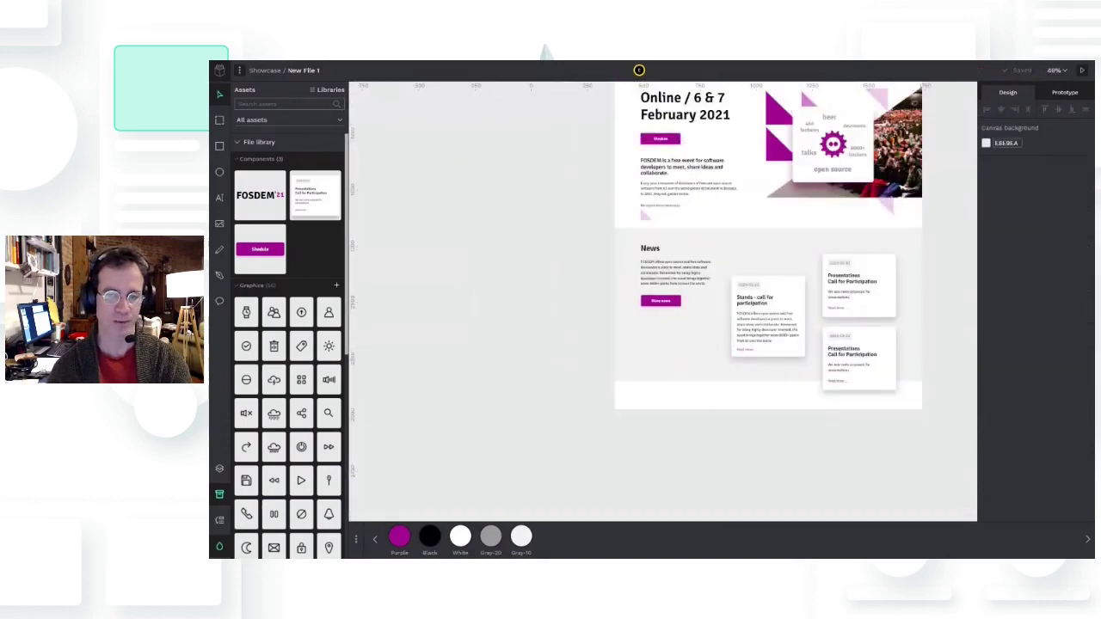
Change the lower card's title to "Accepted developer rooms" and its description to announce the developer rooms organised at FOSDEM 2021
double_click(833, 353)
type("Accepted developer rooms")
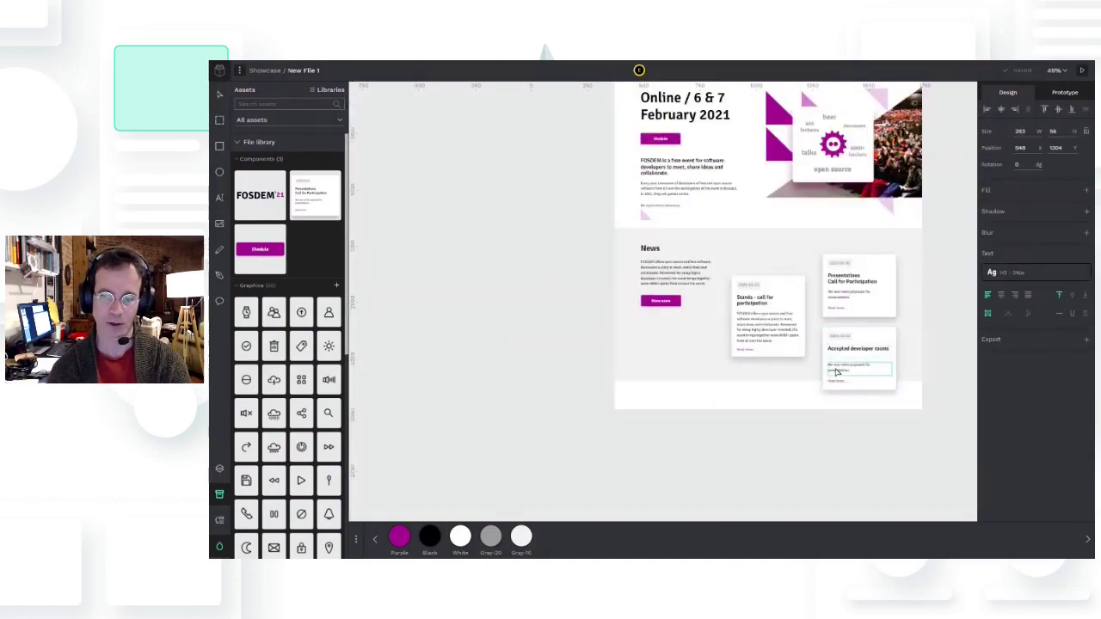
left_click(852, 370)
double_click(855, 369)
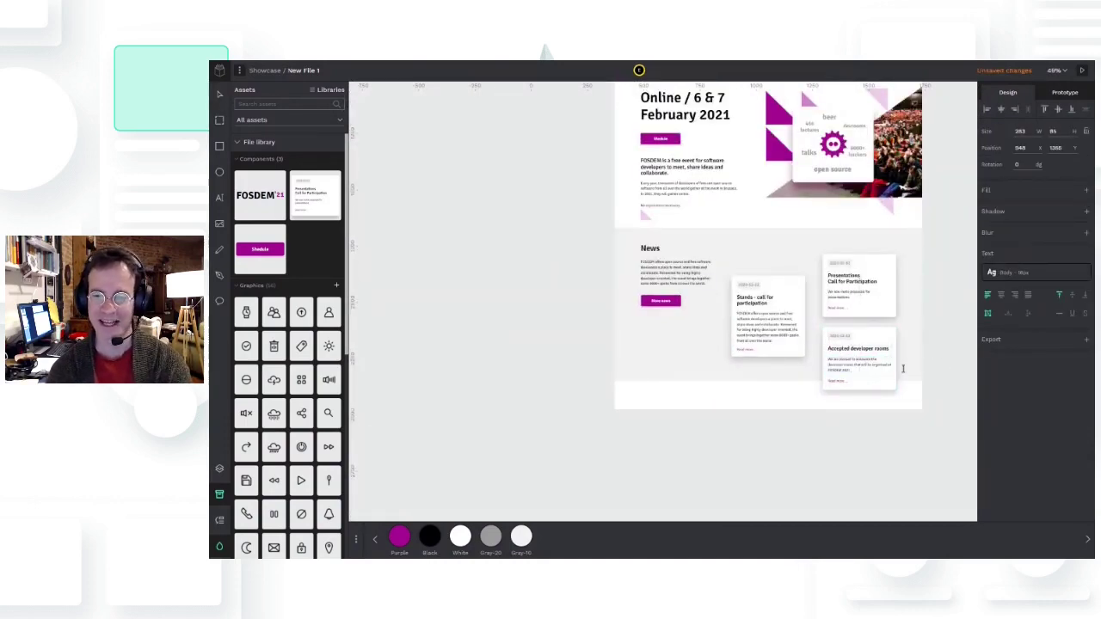
Set the Stands card's title to font weight 700 and size 26
left_click(768, 301)
scroll(770, 302, "up", 5)
left_click(1059, 288)
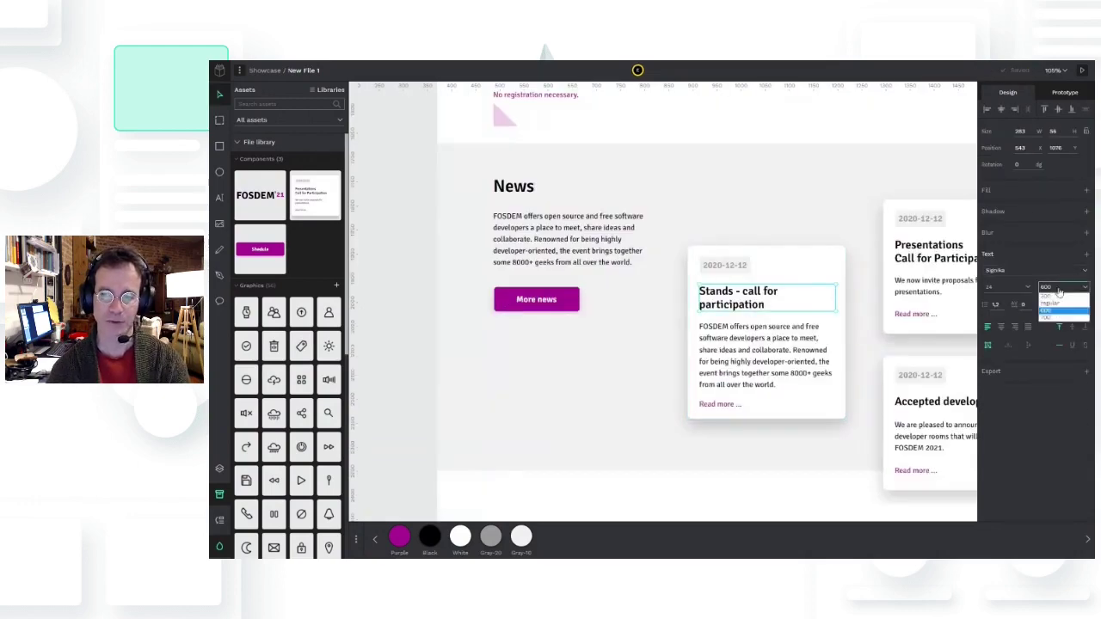
left_click(1051, 317)
key("BackSpace")
type("6")
left_click(849, 344)
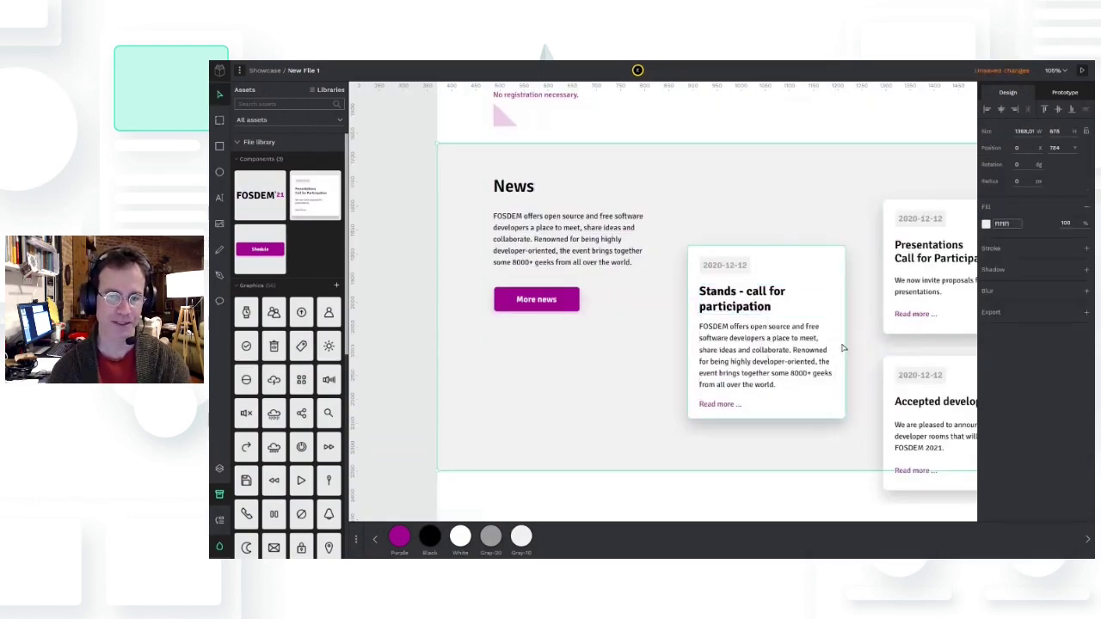
Try updating the News-item main component with the changes made on the Stands card
left_click_drag(841, 348, 652, 309)
right_click(619, 279)
double_click(573, 270)
right_click(632, 257)
left_click(683, 443)
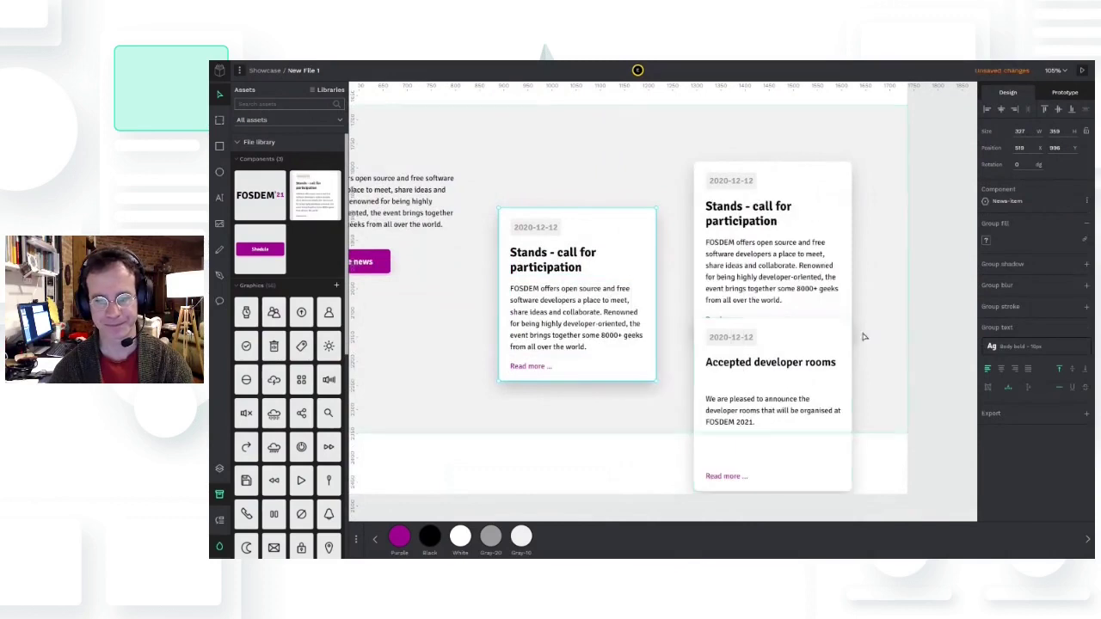
Undo the update of the main component to restore the other two news cards
scroll(929, 323, "down", 1)
left_click(800, 331)
left_click_drag(778, 271, 778, 303)
key("ctrl+z")
double_click(782, 396)
left_click_drag(796, 370, 849, 393)
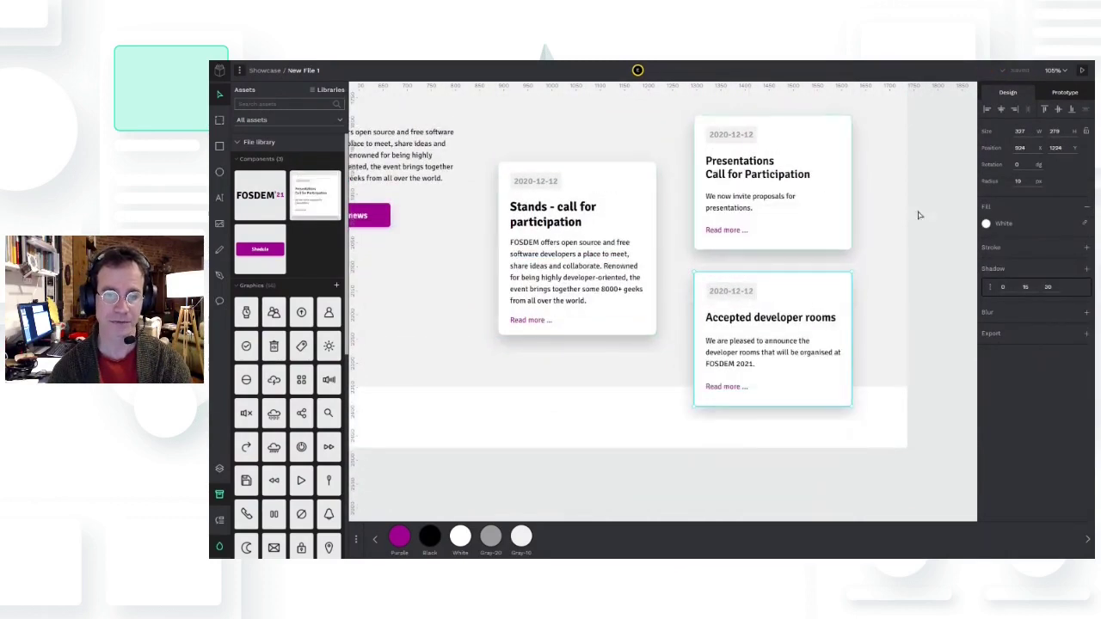
Apply the H2 - 24px typography to the Stands card's title to match the other card titles
left_click(748, 178)
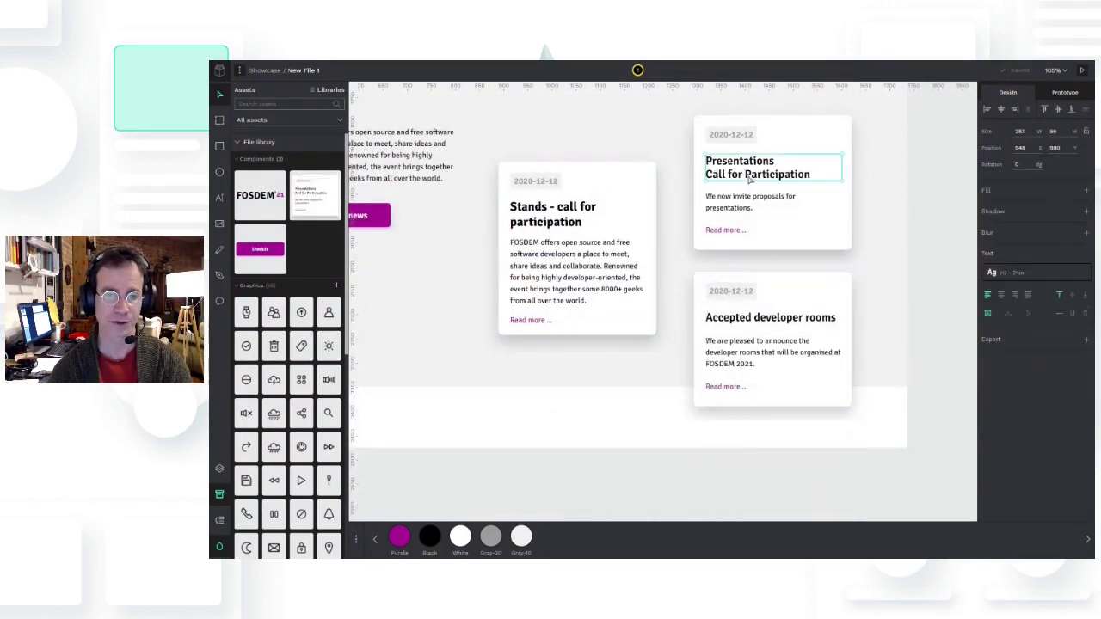
left_click(569, 214)
scroll(275, 487, "down", 5)
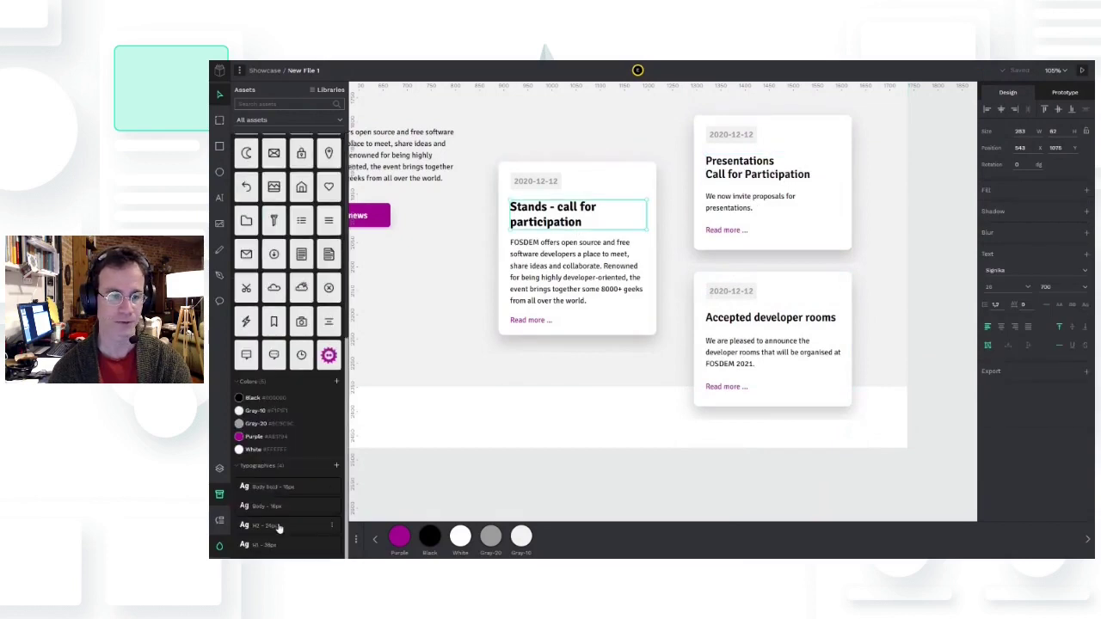
left_click(280, 526)
scroll(729, 331, "down", 4)
left_click(906, 326)
Duplicate the small light purple triangle from the hero's lower edge to the lower edge of the News section
scroll(581, 253, "up", 1)
left_click(512, 222)
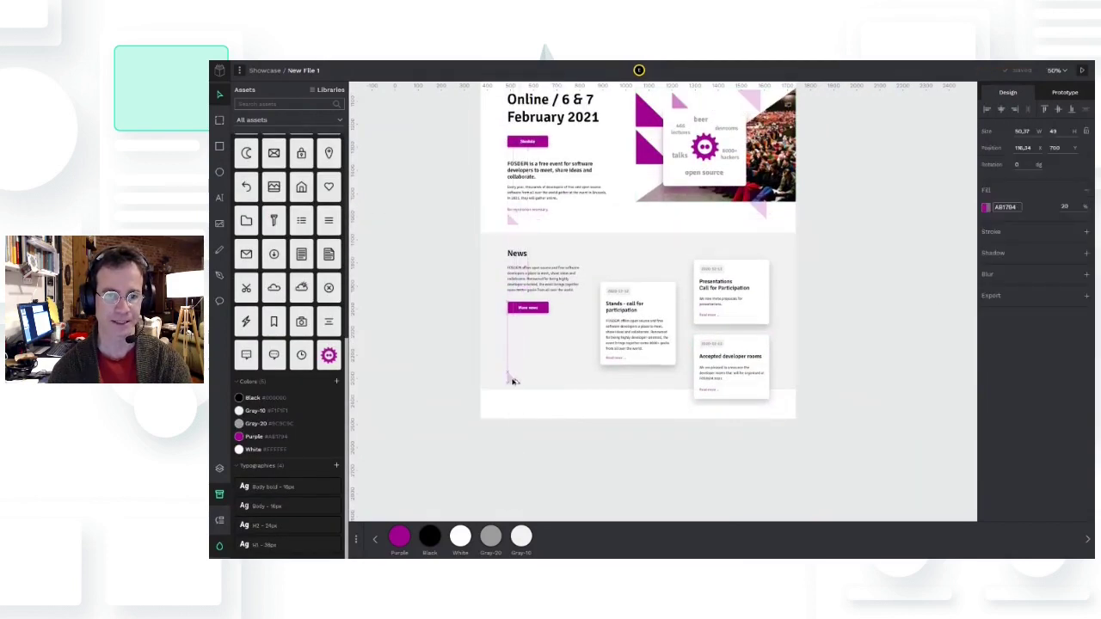
left_click_drag(511, 395, 511, 395)
Duplicate the hero's lower right triangle below the More news button, fill it with Gray-20 and reduce its opacity
double_click(758, 209)
left_click_drag(758, 210, 550, 355)
left_click(855, 300)
left_click(490, 536)
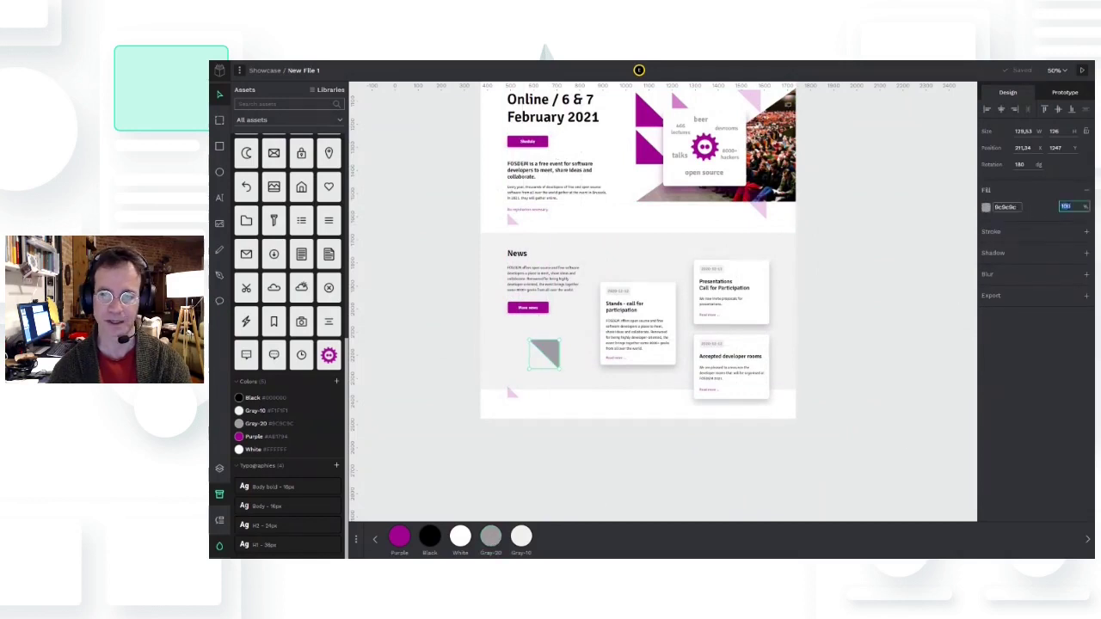
left_click(857, 361)
Extend the Home artboard downward to make room for another section below News
scroll(838, 362, "up", 1)
left_click(740, 454)
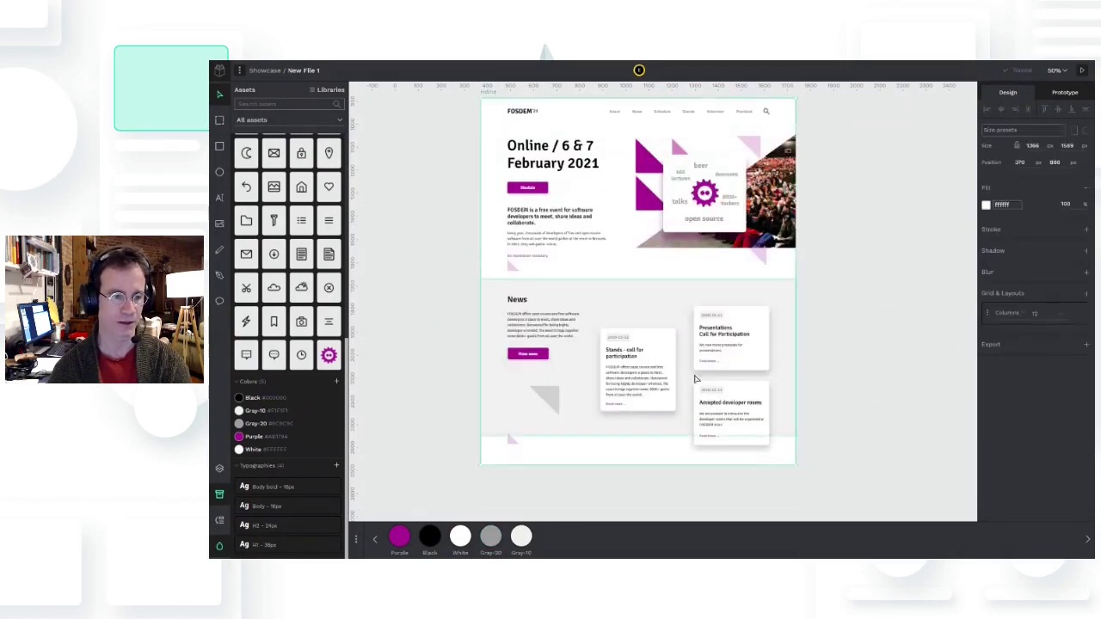
scroll(646, 347, "up", 2)
scroll(601, 318, "down", 3)
Duplicate the News heading below the News section and change its text to "Sponsors"
left_click(523, 255)
left_click_drag(522, 255, 535, 442)
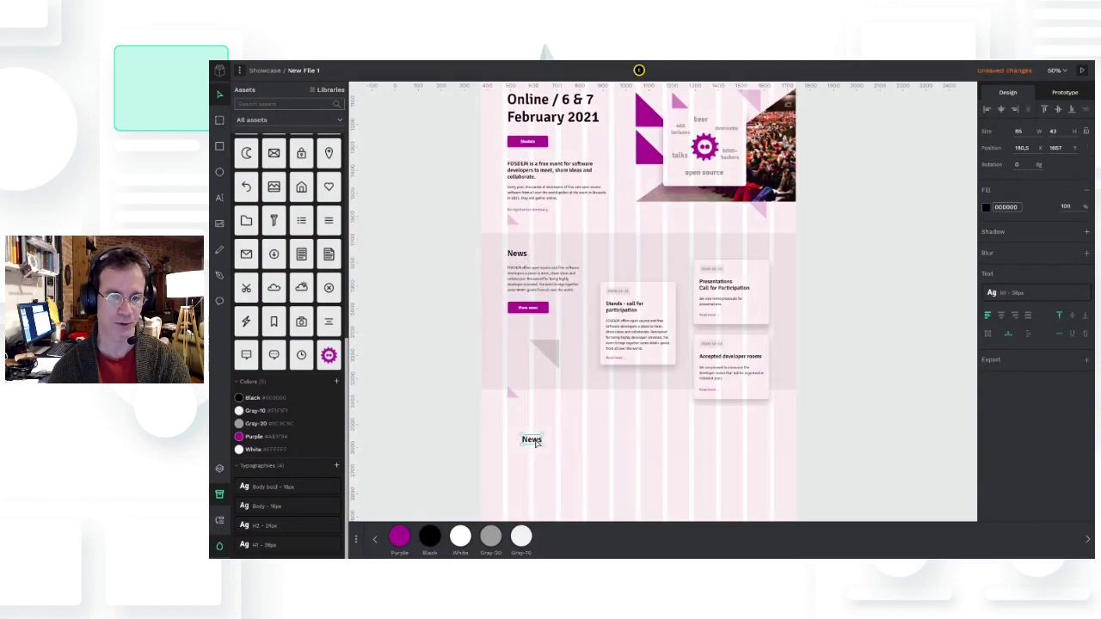
left_click(805, 396)
scroll(849, 373, "down", 2)
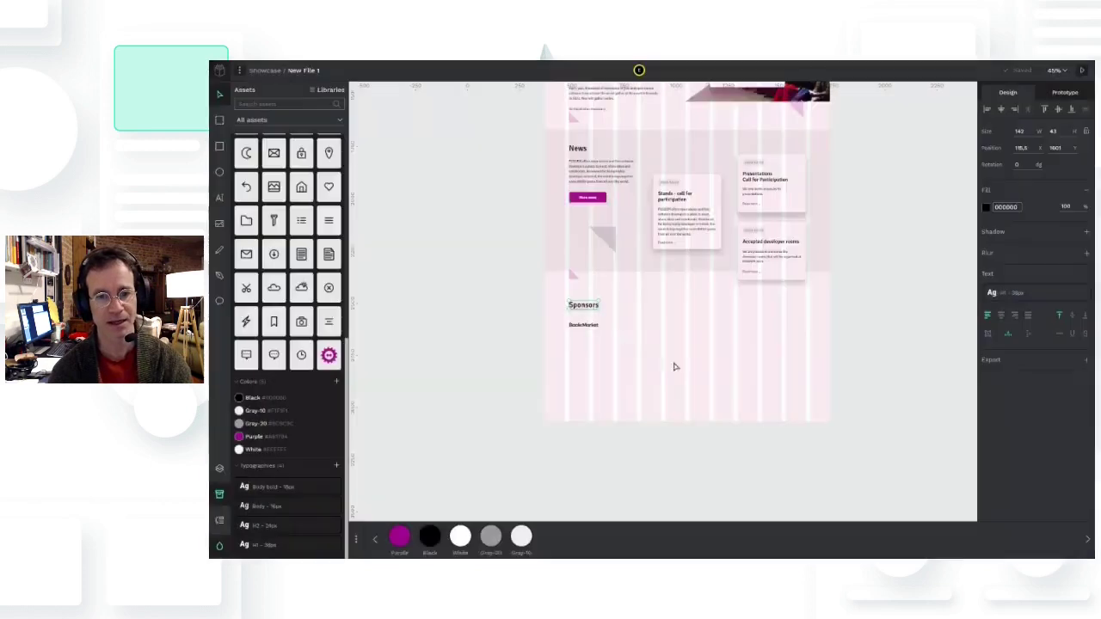
Position the OpenTAP logo beside the Back Market logo under the Sponsors heading and align their top edges
left_click(622, 326)
key("shift+2")
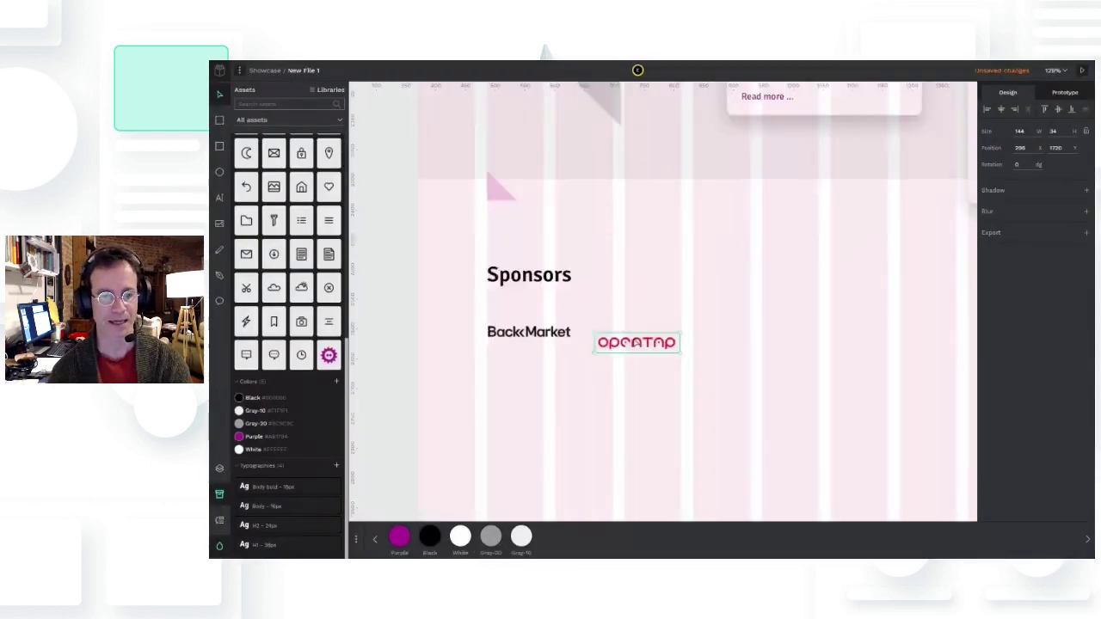
scroll(630, 337, "up", 2)
left_click_drag(640, 343, 833, 346)
left_click(516, 330, "shift")
left_click(1045, 110)
Duplicate the two sponsor logos across the page to form a row of five alternating logos
scroll(737, 351, "down", 4)
left_click(714, 347)
left_click_drag(880, 380, 669, 413)
left_click_drag(448, 380, 673, 382)
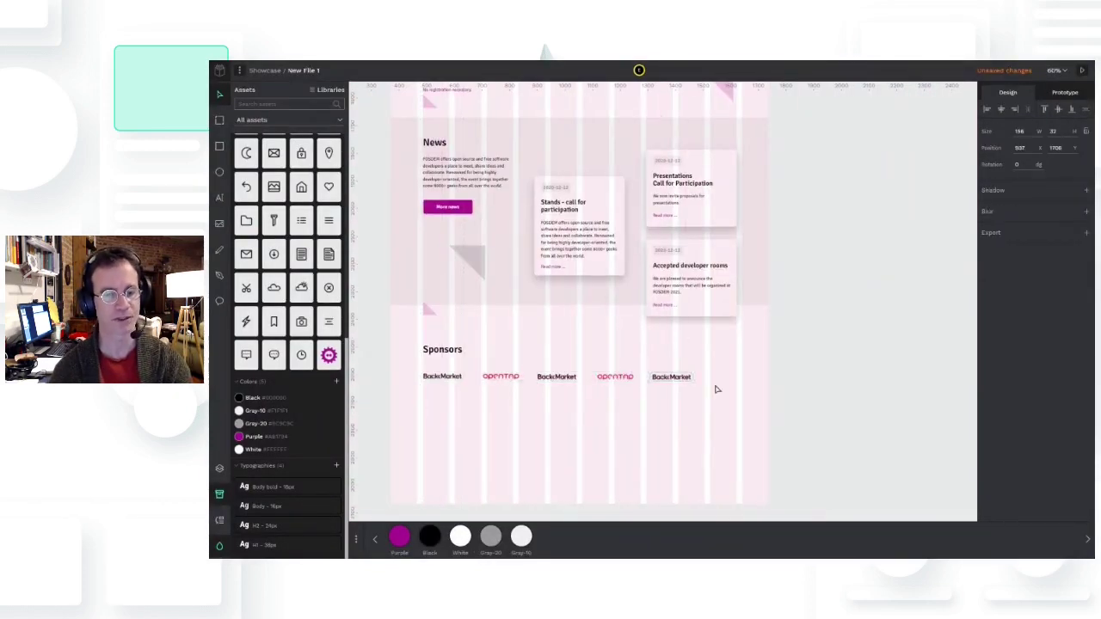
Group the row of five sponsor logos, hide the layout grid and center the group horizontally on the artboard
left_click_drag(799, 395, 391, 356)
key("ctrl+g")
key("ctrl+apostrophe")
left_click(1000, 110)
Duplicate the grouped row of sponsor logos directly below as a second row
left_click_drag(799, 395, 373, 352)
left_click_drag(570, 377, 570, 401)
left_click(831, 391)
Extend the Home artboard further down to make room for a footer below the Sponsors section
scroll(830, 391, "down", 3)
scroll(723, 403, "up", 2)
left_click_drag(825, 374, 781, 362)
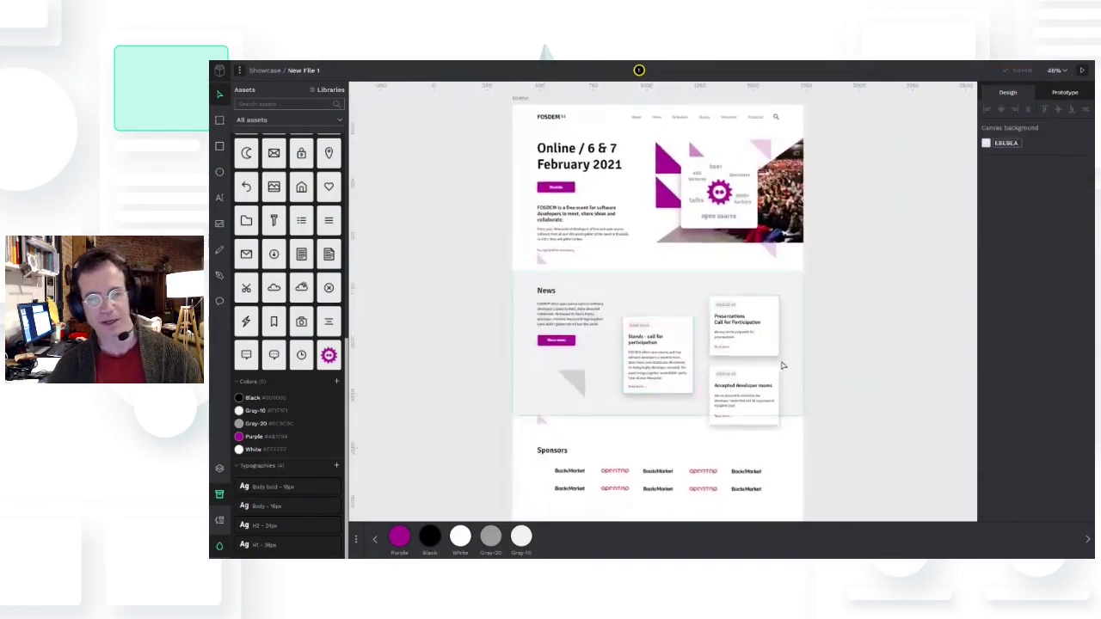
scroll(783, 365, "down", 3)
scroll(730, 410, "up", 4)
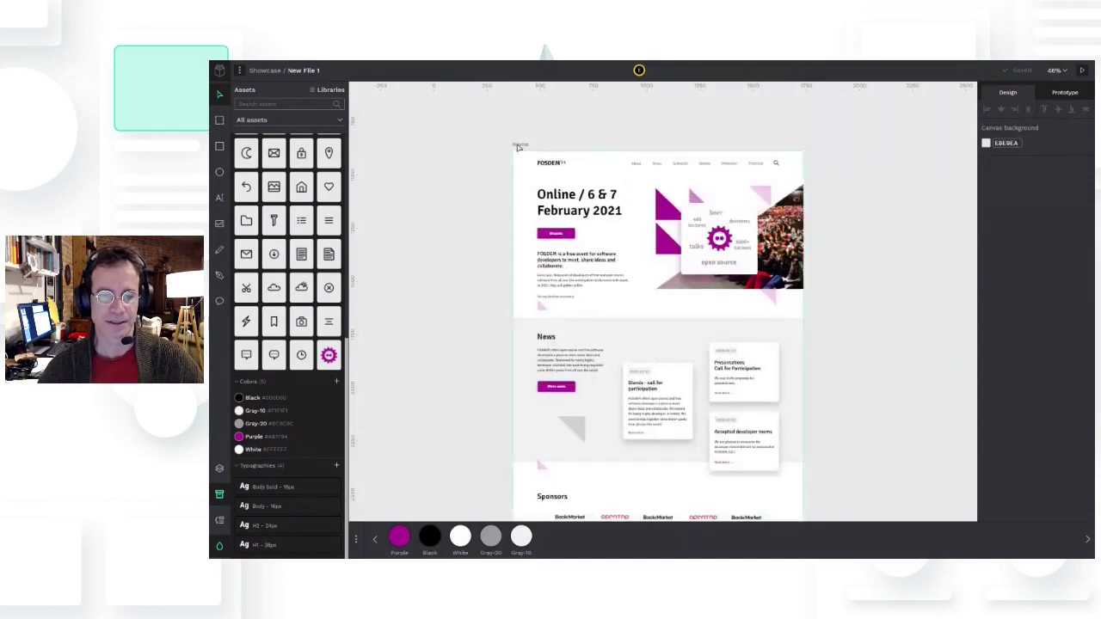
left_click(517, 146)
scroll(680, 307, "down", 7)
left_click_drag(680, 292, 680, 386)
scroll(680, 307, "up", 3)
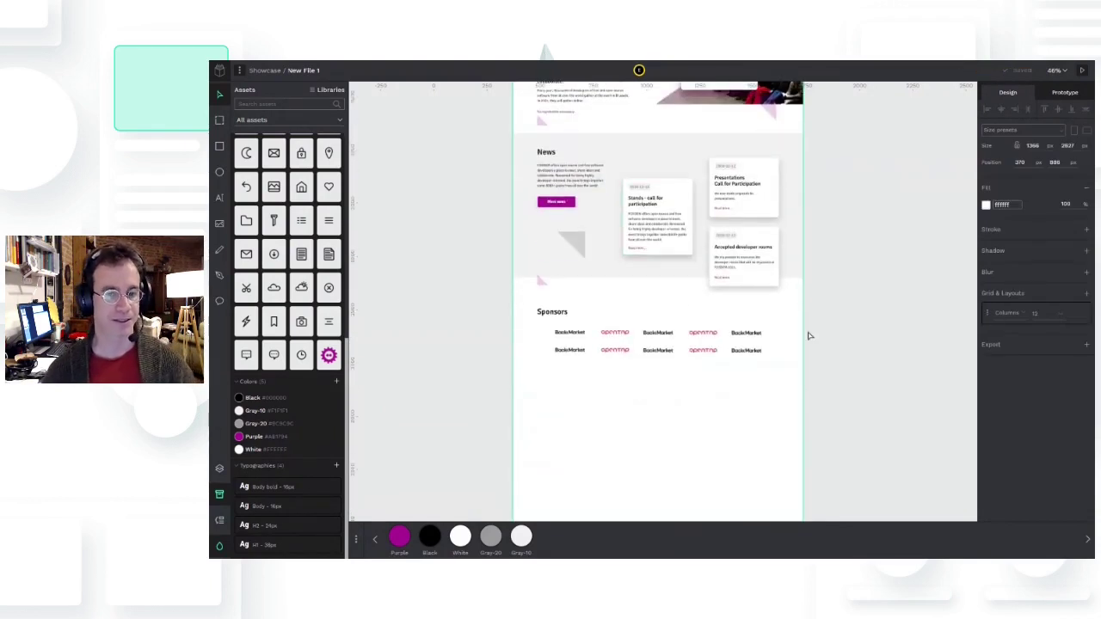
Duplicate the News section's gray background rectangle below the sponsor logos as the footer background
left_click(611, 267)
left_click_drag(614, 267, 614, 508, "alt")
scroll(614, 508, "down", 4)
left_click(713, 405)
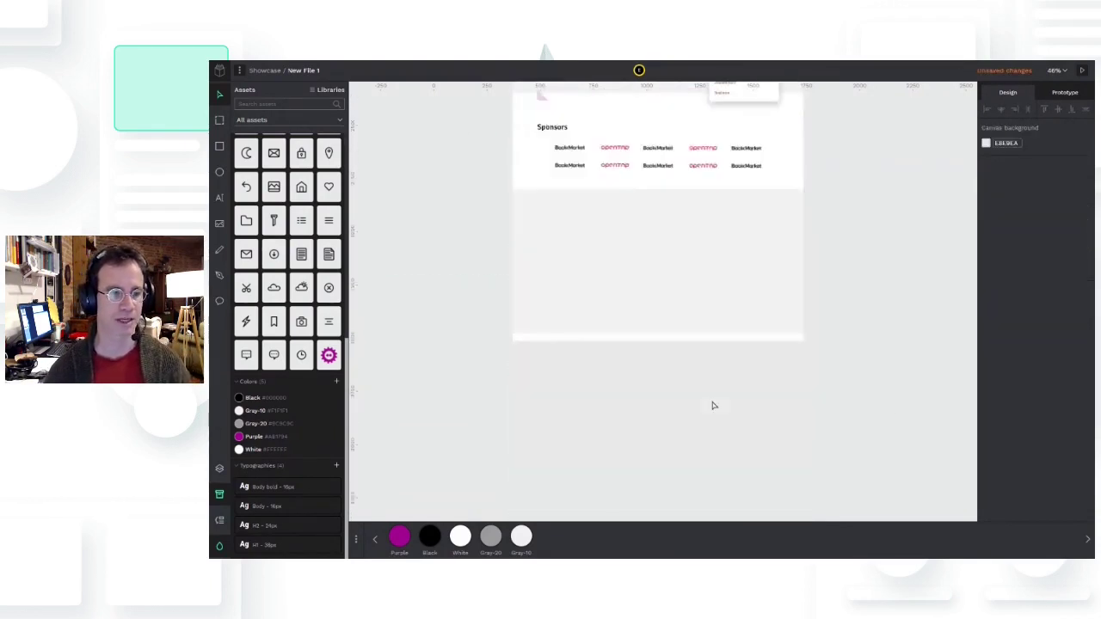
Shorten the Home artboard so it ends at the lower edge of the footer rectangle
scroll(705, 396, "up", 2)
scroll(725, 387, "up", 6)
left_click(518, 145)
scroll(644, 312, "down", 6)
left_click_drag(679, 433, 678, 425)
Try filling the footer background rectangle with Black
left_click(657, 396)
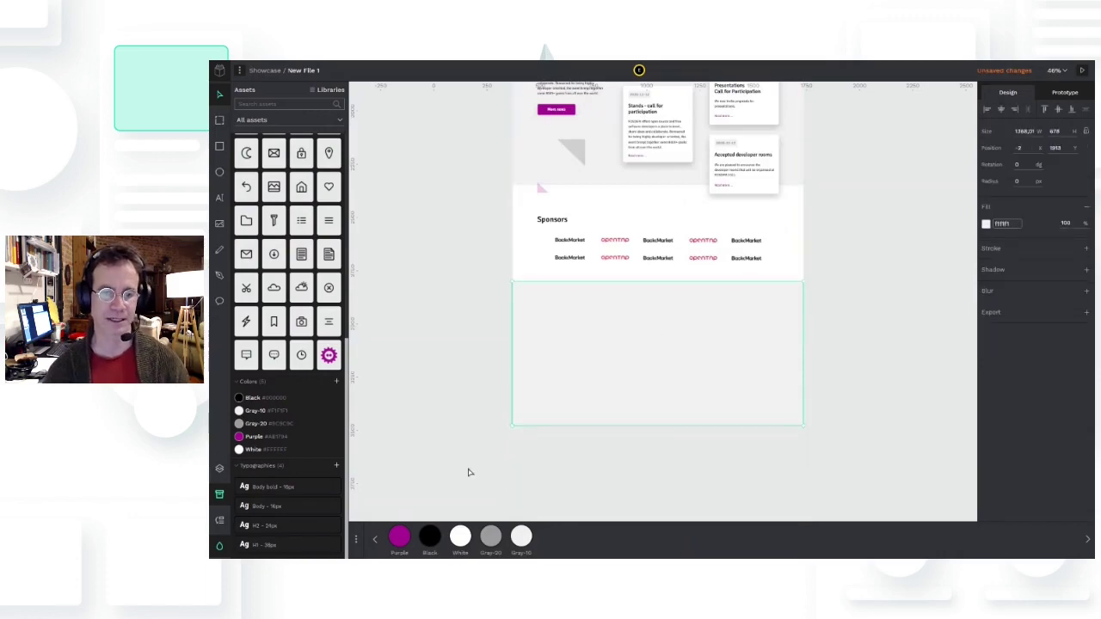
left_click(429, 535)
left_click(456, 413)
scroll(580, 327, "up", 5)
scroll(580, 327, "down", 4)
Try Gray-20 on the footer background rectangle and settle on the Gray-10 fill
left_click(553, 457)
left_click(490, 535)
left_click(481, 404)
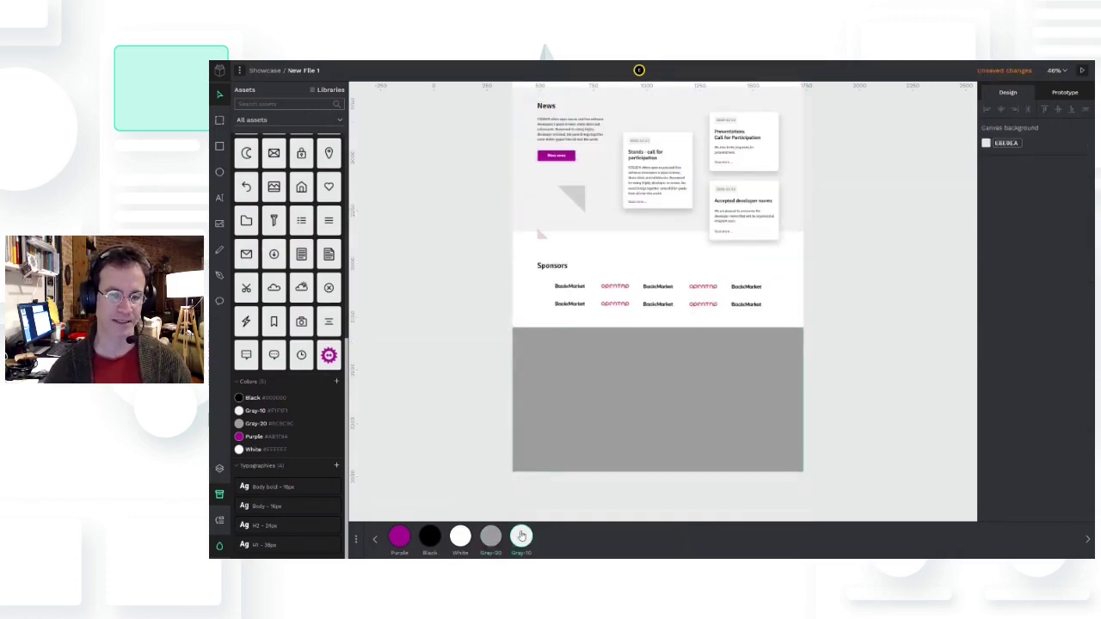
left_click_drag(521, 536, 523, 386)
Duplicate the Sponsors heading into the footer, apply the H2 - 24px typography and change its text to "FOSDEM"
scroll(632, 456, "up", 5)
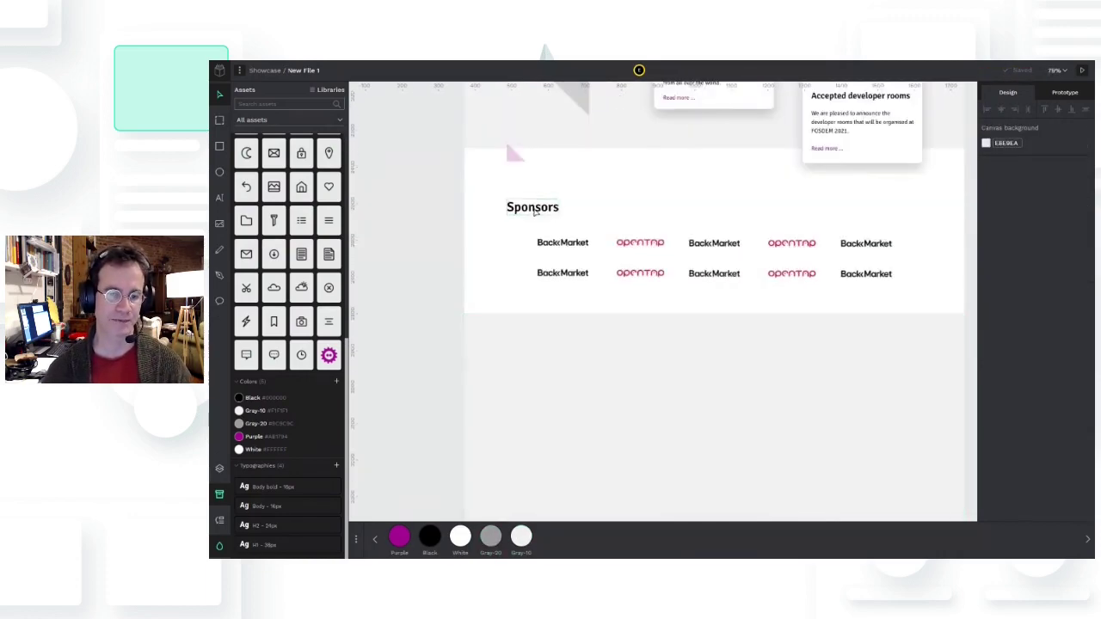
left_click_drag(534, 213, 534, 346)
left_click(278, 527)
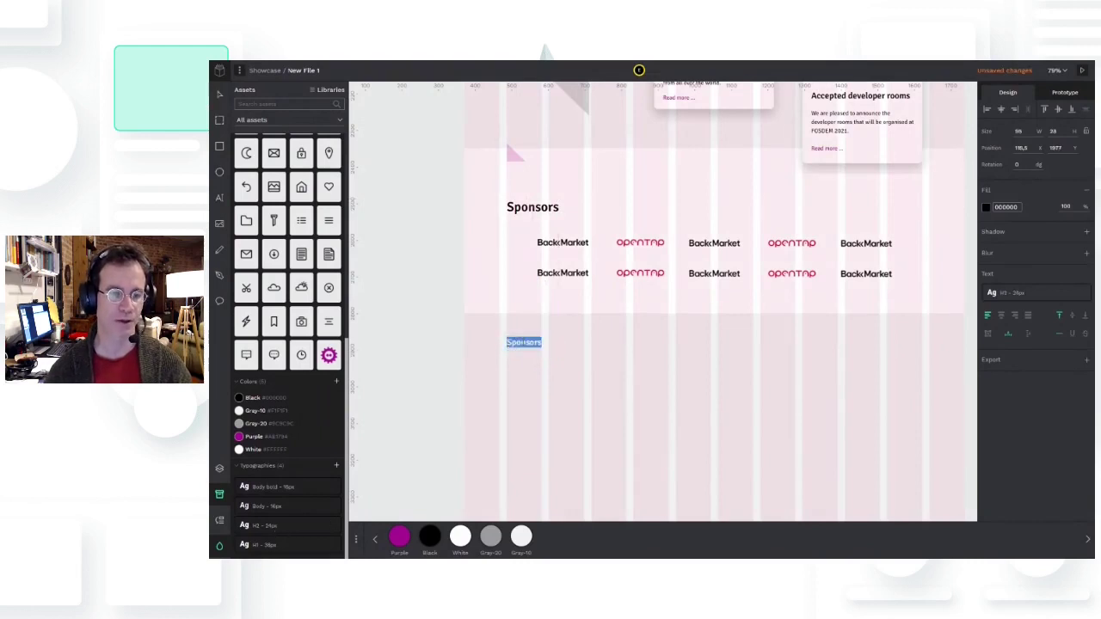
key("Escape")
Duplicate the footer heading twice across the row and change the copies to "This year" and "Practical information"
left_click_drag(526, 343, 783, 344, "alt")
double_click(652, 342)
key("Escape")
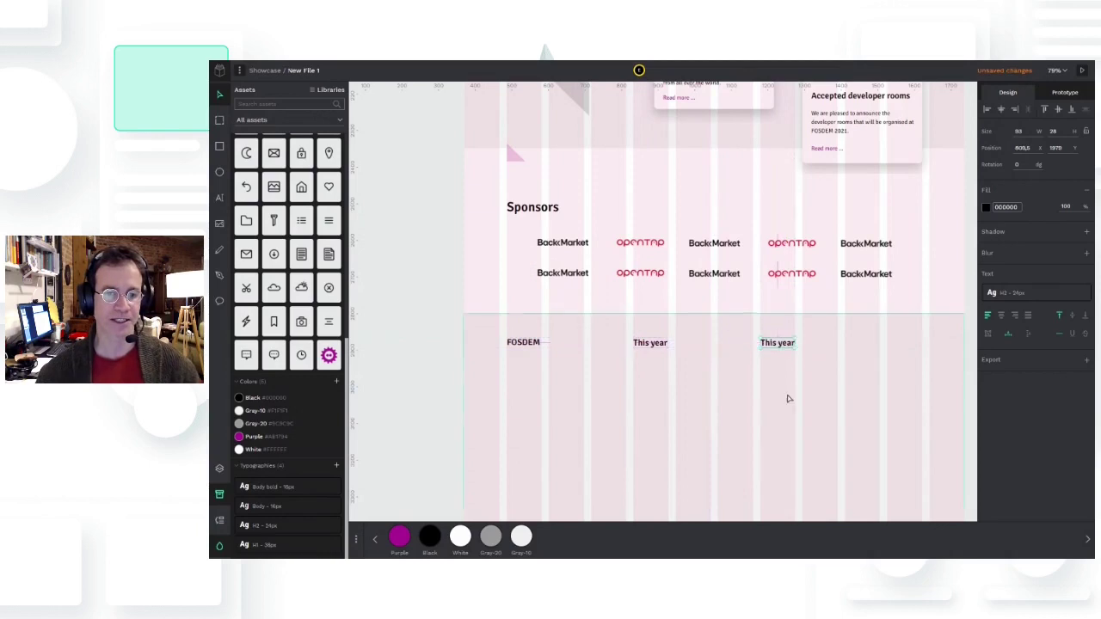
scroll(791, 377, "down", 3)
left_click(934, 366)
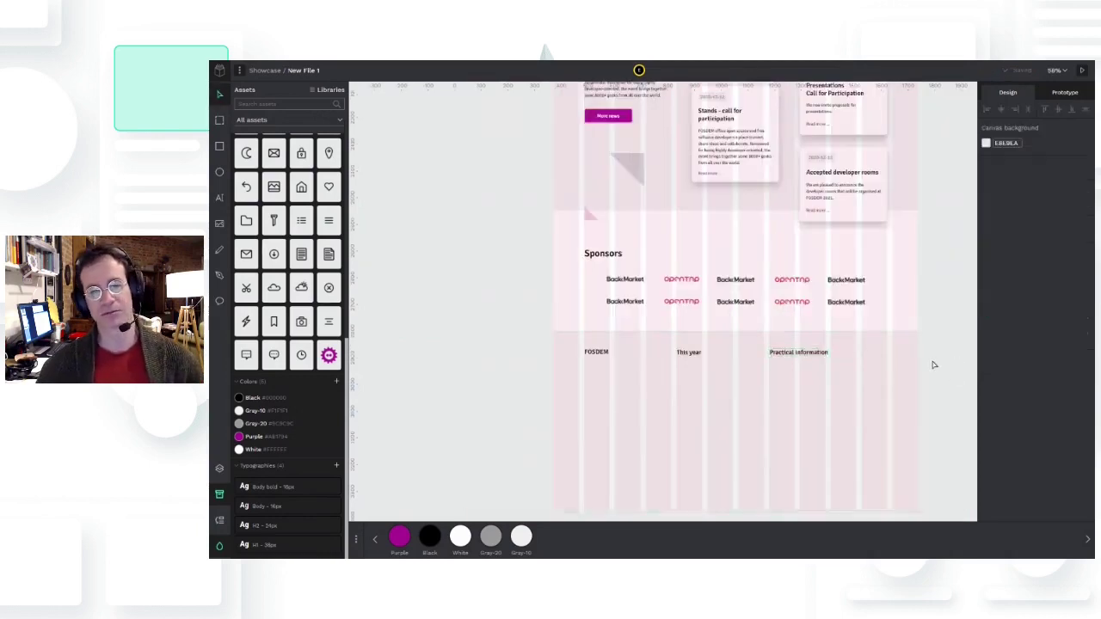
Paste the link list running from Home to Archives under the footer's FOSDEM heading in Body - 16px typography and Purple
scroll(618, 401, "up", 2)
key("ctrl+v")
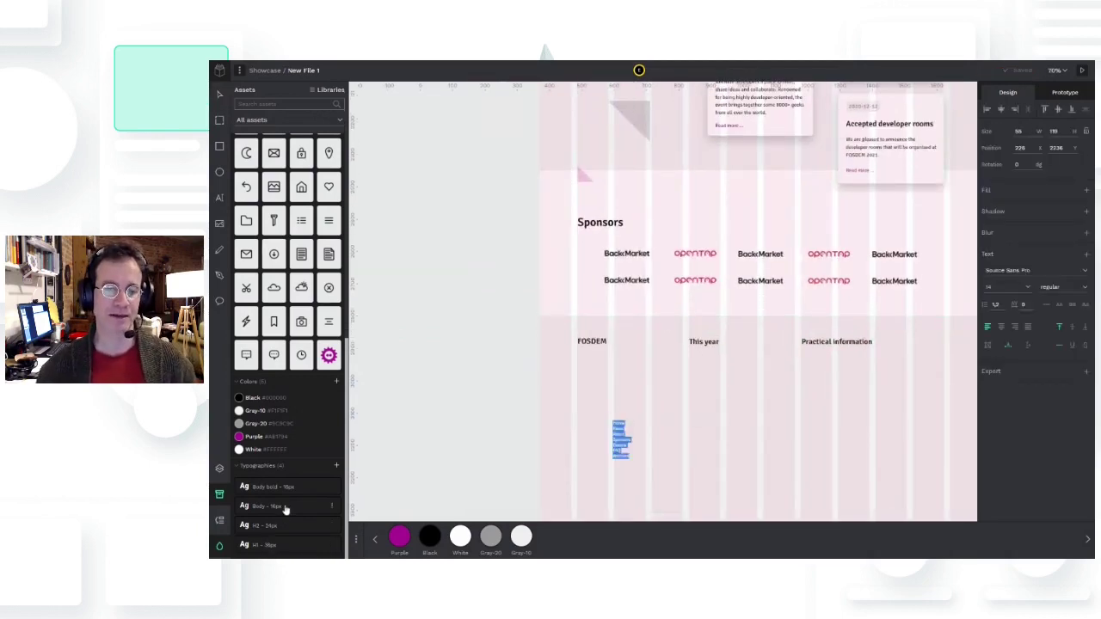
left_click(286, 509)
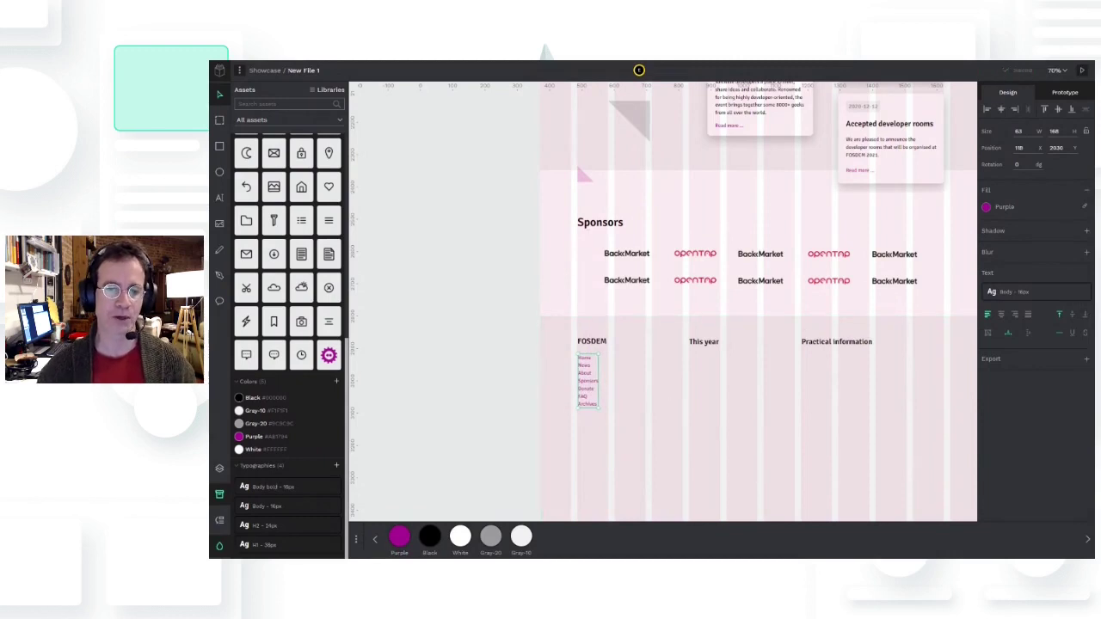
Add the Schedule to Fringe link list in Body - 16px as the second column and move the "This year" and "Practical information" headings closer
left_click(654, 407)
key("ctrl+v")
left_click(294, 505)
left_click(705, 427)
left_click_drag(673, 428, 673, 381)
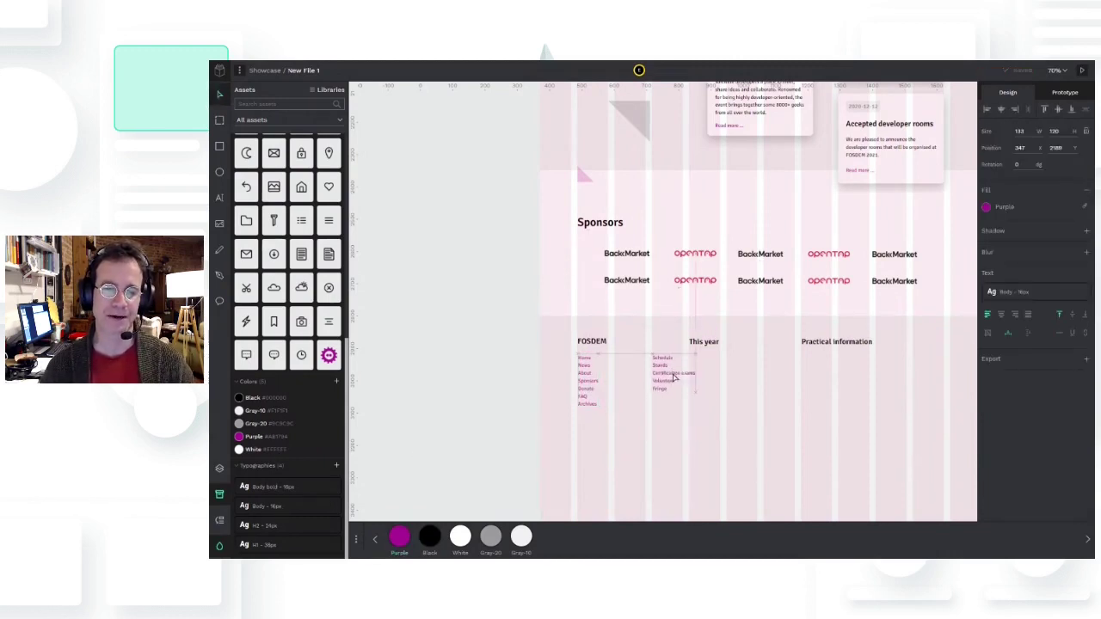
left_click_drag(705, 342, 669, 342)
left_click_drag(859, 342, 787, 343)
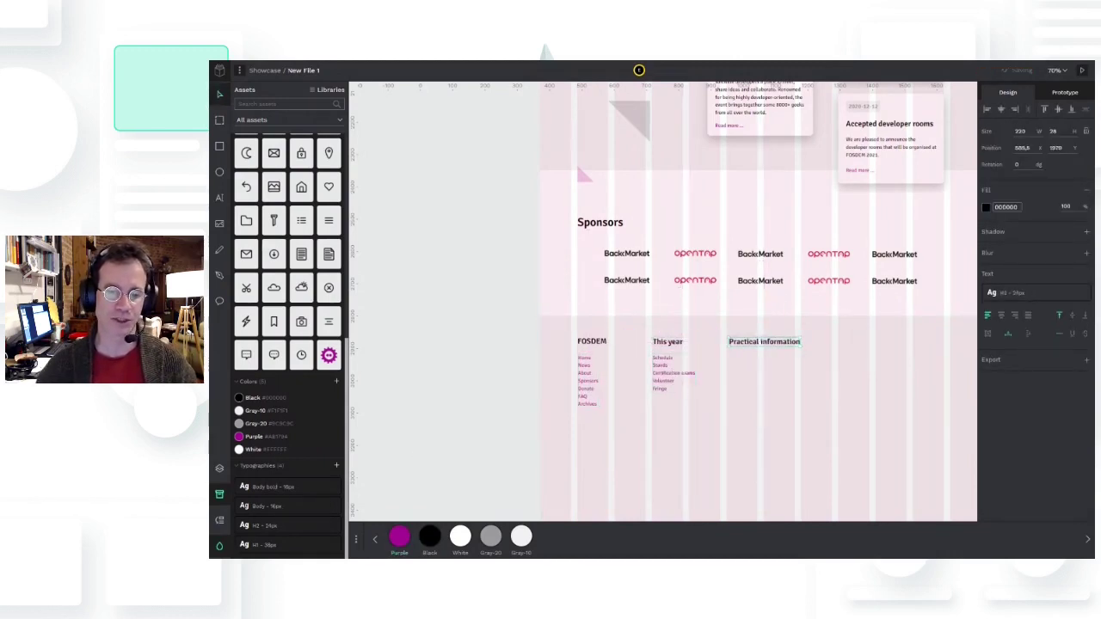
Paste the Accessibility to Job Corner link list in Body - 16px under the "Practical information" heading
key("ctrl+v")
key("Escape")
left_click(286, 509)
left_click_drag(819, 441, 858, 346)
Align the three footer link lists along their top edges and the three headings along their vertical centres
left_click(673, 371, "shift")
left_click(588, 378, "shift")
left_click(1044, 109)
left_click(749, 343)
left_click(668, 342, "shift")
left_click(591, 341, "shift")
left_click(1057, 109)
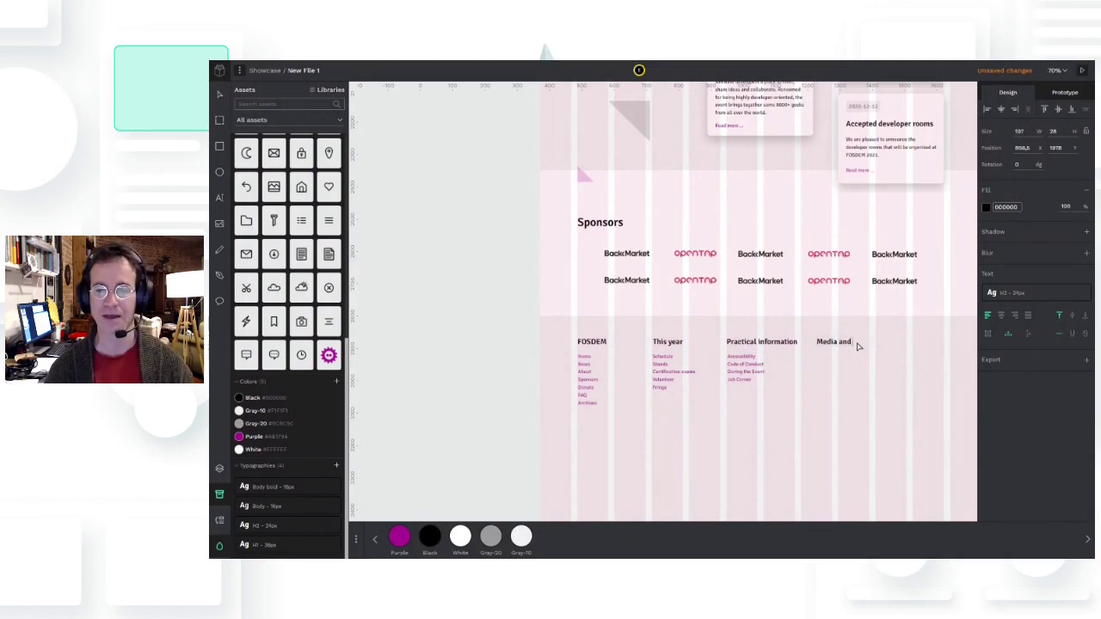
Shorten the third footer heading to "Practical info" and move the "Media and press" heading closer to it
double_click(782, 339)
left_click_drag(859, 344, 844, 348)
Paste the "Interviews" and "Social media" links in Purple with Body - 16px typography under the "Media and press" heading
key("ctrl+v")
left_click(397, 537)
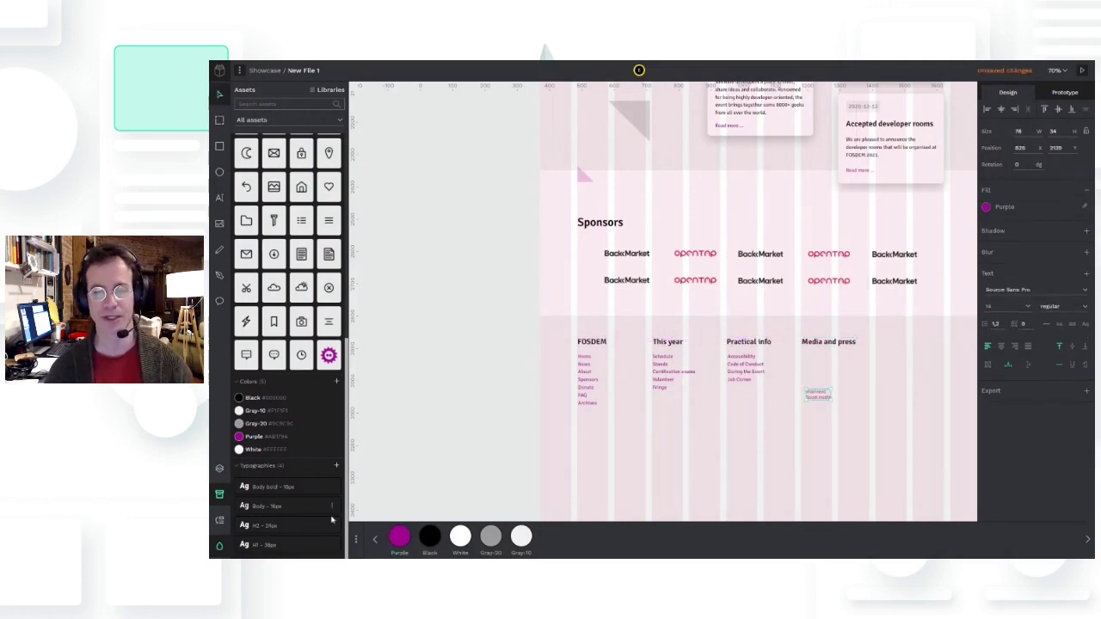
left_click(320, 507)
left_click_drag(808, 391, 803, 356)
left_click(840, 438)
key("Escape")
Place the FOSDEM'21 logo below the footer columns and match the footer background colour to it with the eyedropper
scroll(754, 362, "down", 3)
scroll(727, 362, "up", 2)
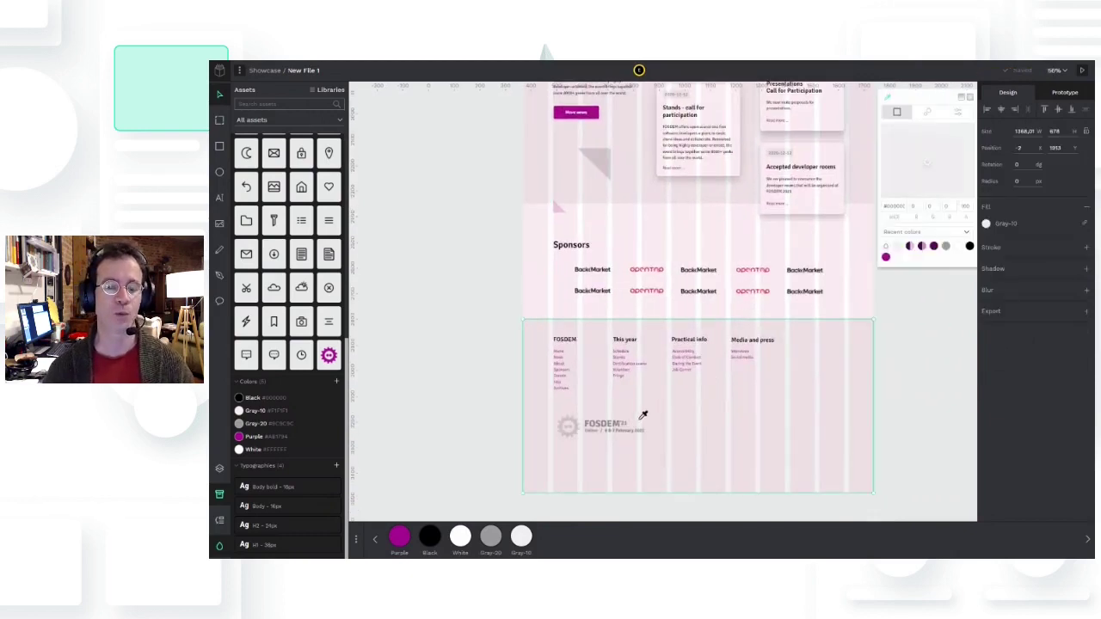
left_click(642, 420)
key("Escape")
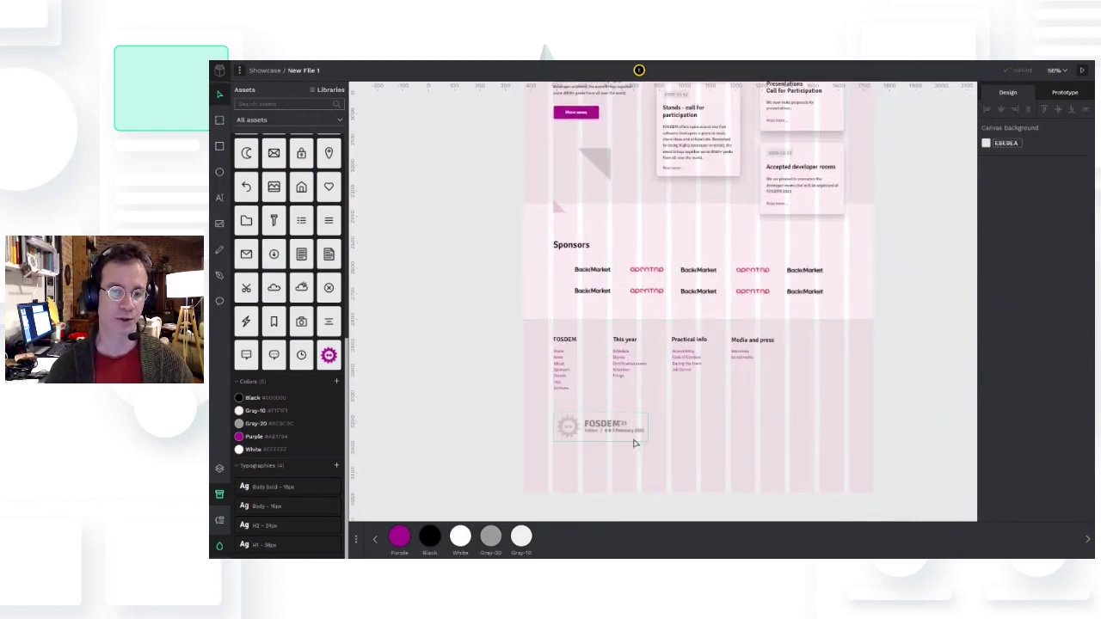
key("ctrl+apostrophe")
left_click(602, 436)
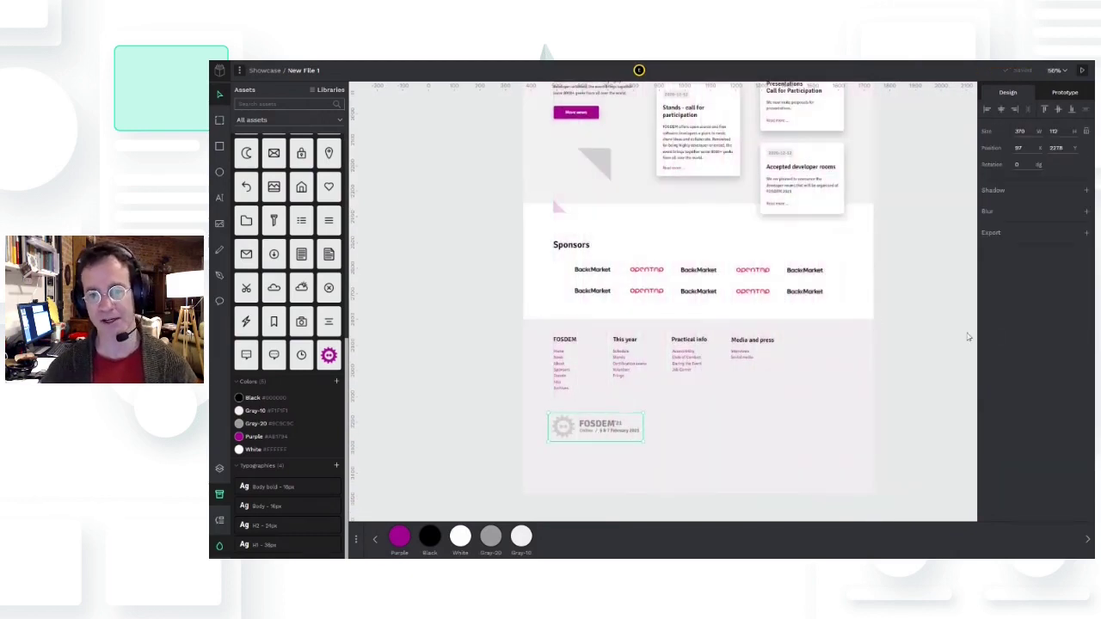
Try a linear gradient fill on the footer background rectangle
left_click(847, 352)
left_click(985, 222)
left_click(950, 209)
left_click(697, 493)
mouse_move(894, 318)
left_mouse_down()
mouse_move(973, 319)
mouse_move(887, 319)
left_mouse_up()
left_click(880, 472)
scroll(722, 458, "up", 1)
left_click(723, 458)
left_click(985, 221)
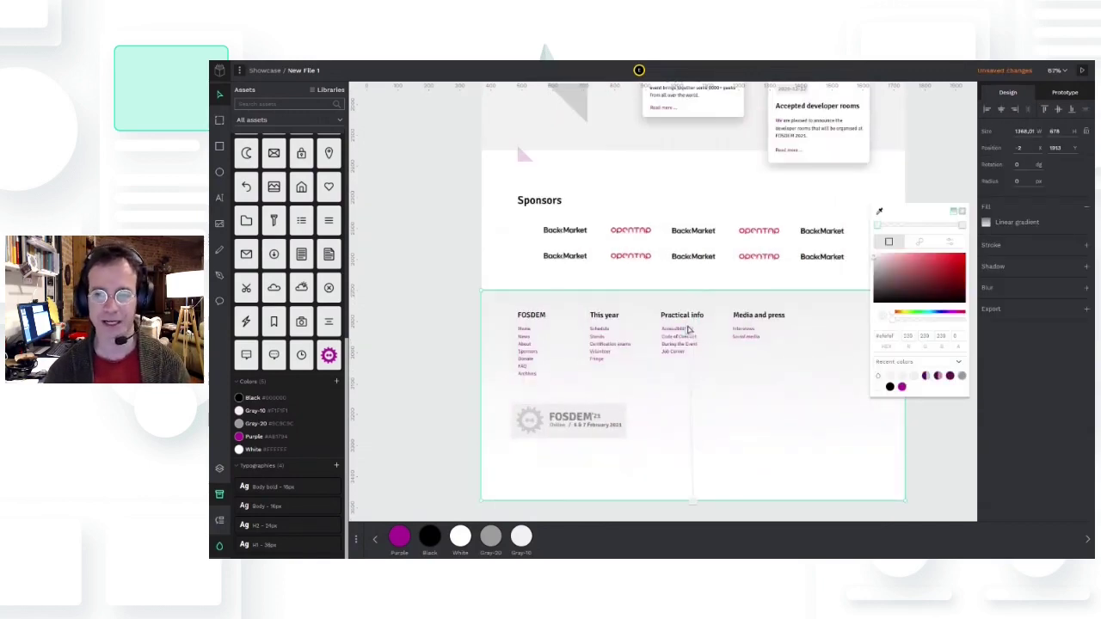
Fill the footer background rectangle with a linear gradient of the sampled grey #e8e9ea
left_click(888, 374)
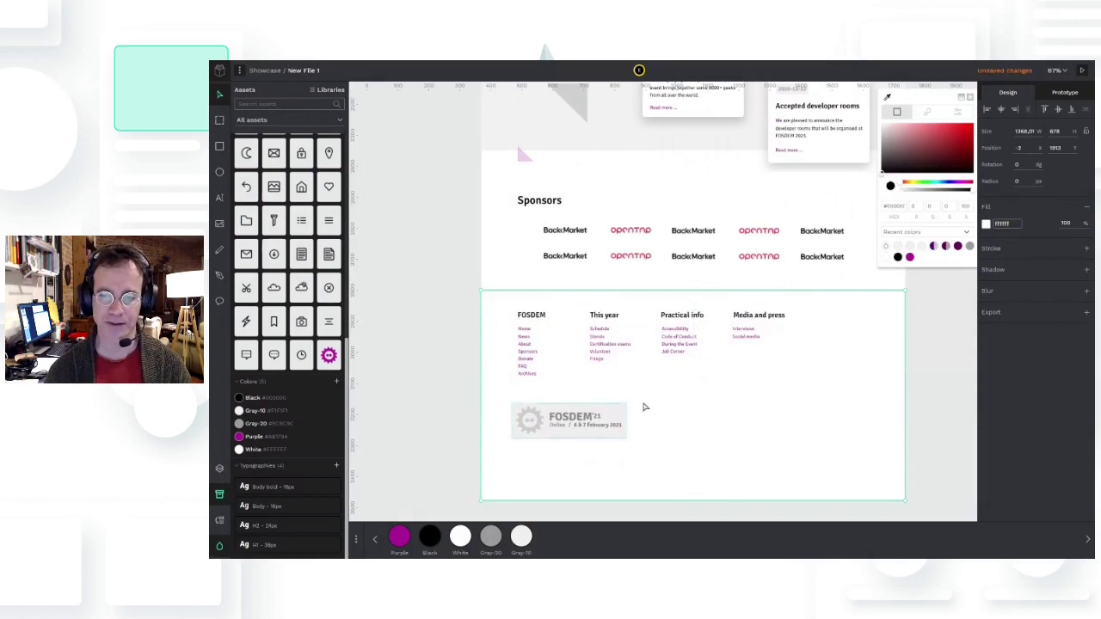
left_click(888, 97)
left_click(641, 427)
left_click(985, 224)
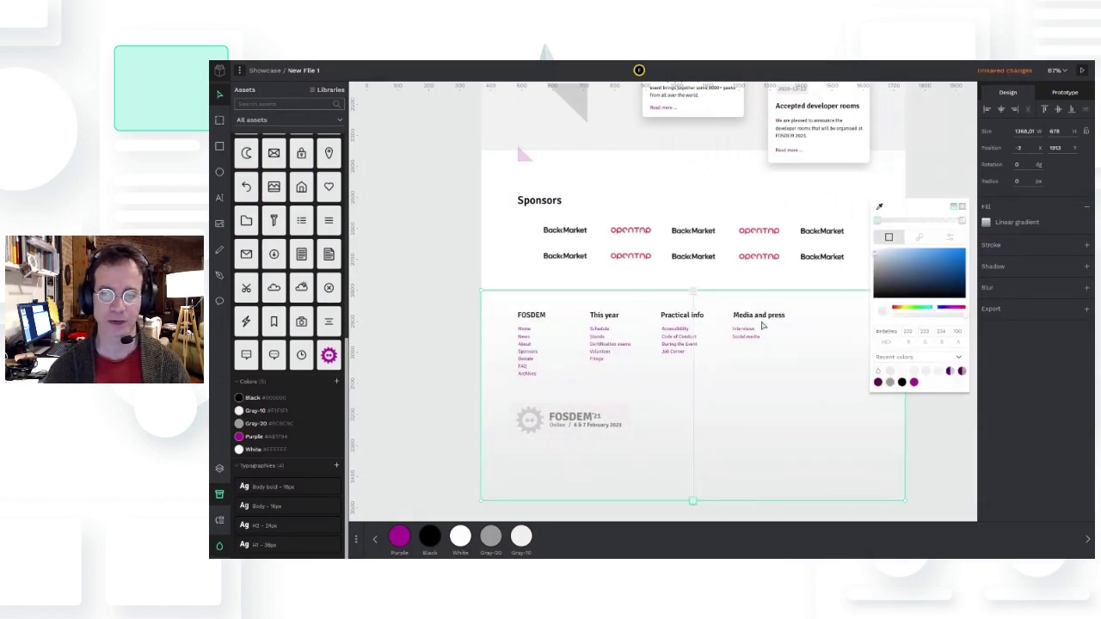
Adjust the start and end points of the footer gradient so it runs at a slight slant
mouse_move(693, 500)
left_mouse_down()
mouse_move(697, 369)
mouse_move(693, 484)
left_mouse_up()
left_click_drag(693, 289, 689, 302)
left_click_drag(693, 485, 745, 483)
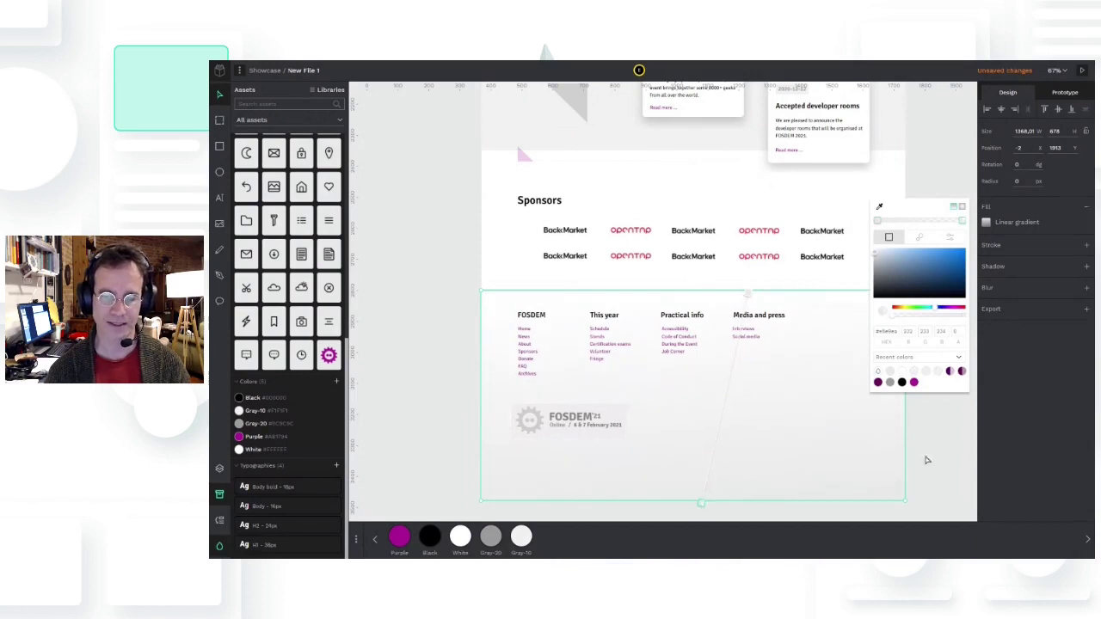
left_click(927, 460)
Centre the footer's link columns and the FOSDEM'21 logo horizontally on the board
scroll(885, 422, "down", 3)
scroll(877, 473, "down", 1)
left_click(635, 449)
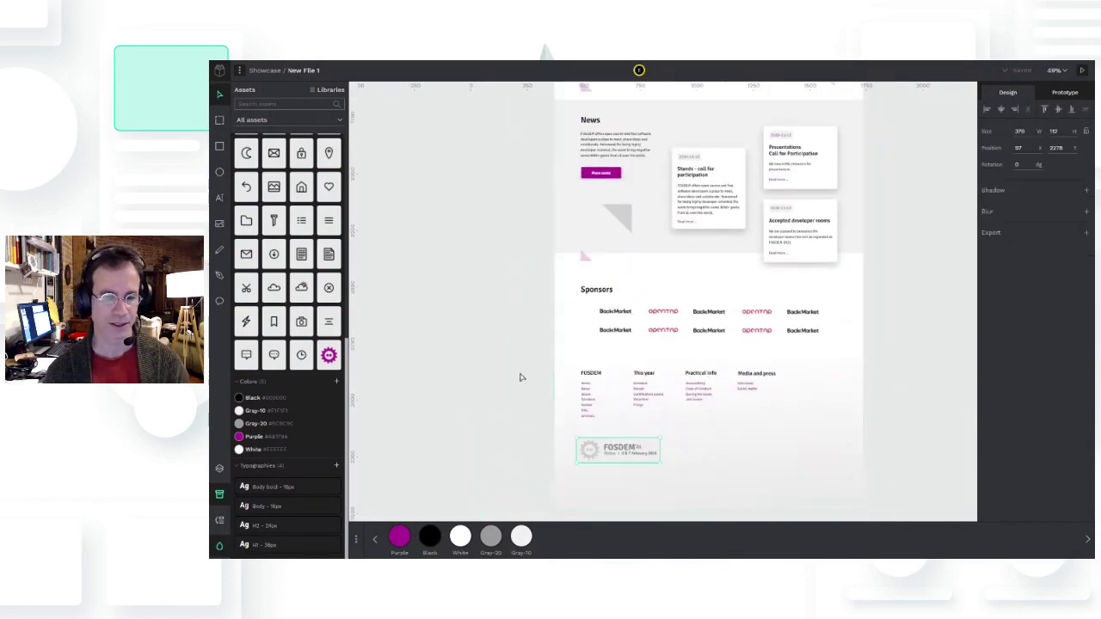
left_click_drag(520, 376, 924, 381)
key("alt+h")
left_click(634, 450)
key("alt+h")
Move the footer's link columns and logo down to leave room above them
left_click(807, 474)
left_click_drag(807, 474, 816, 461)
key("shift+Down")
key("shift+Down")
key("shift+Down")
key("shift+Down")
key("shift+Down")
Draw a horizontal divider line about 1173 px long above the footer columns with a 2 px Gray-20 stroke
left_click(219, 275)
left_click(577, 368)
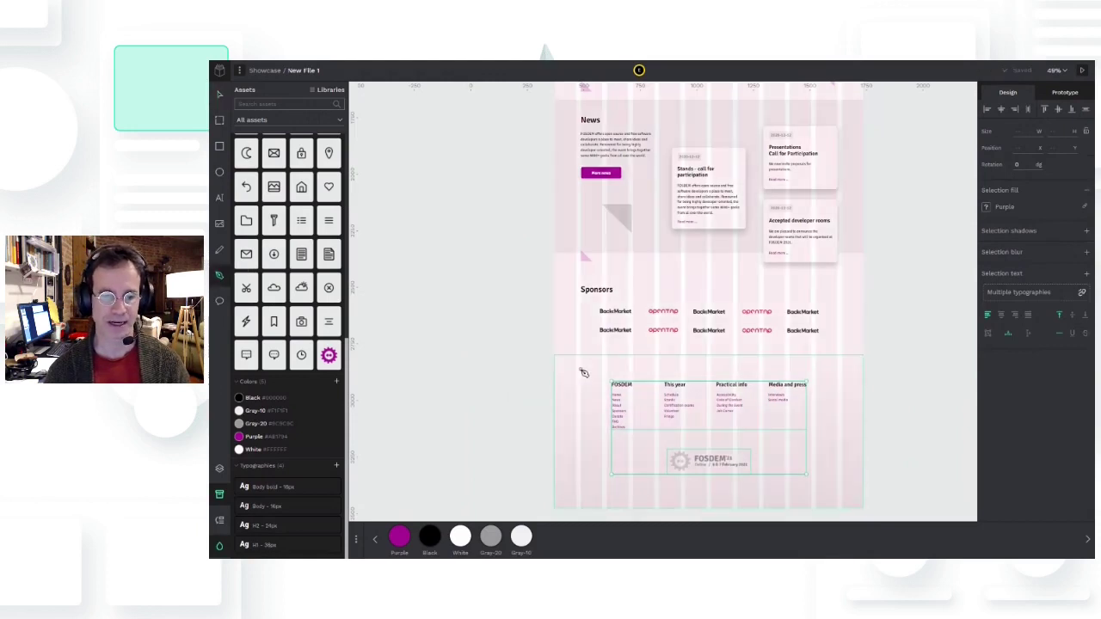
left_click(843, 368)
key("Return")
left_click(521, 537, "shift")
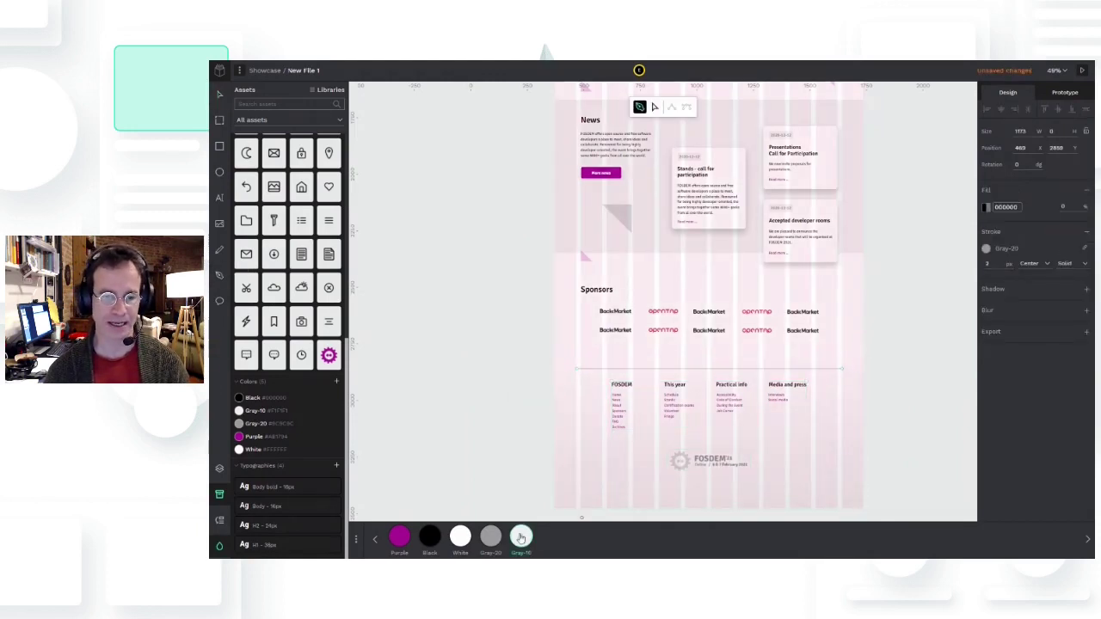
key("Escape")
Move the footer columns and logo slightly further below the divider line and hide the layout grid
left_click_drag(884, 486, 597, 378)
key("shift+Down")
scroll(851, 430, "up", 1)
left_click(885, 403)
key("ctrl+'")
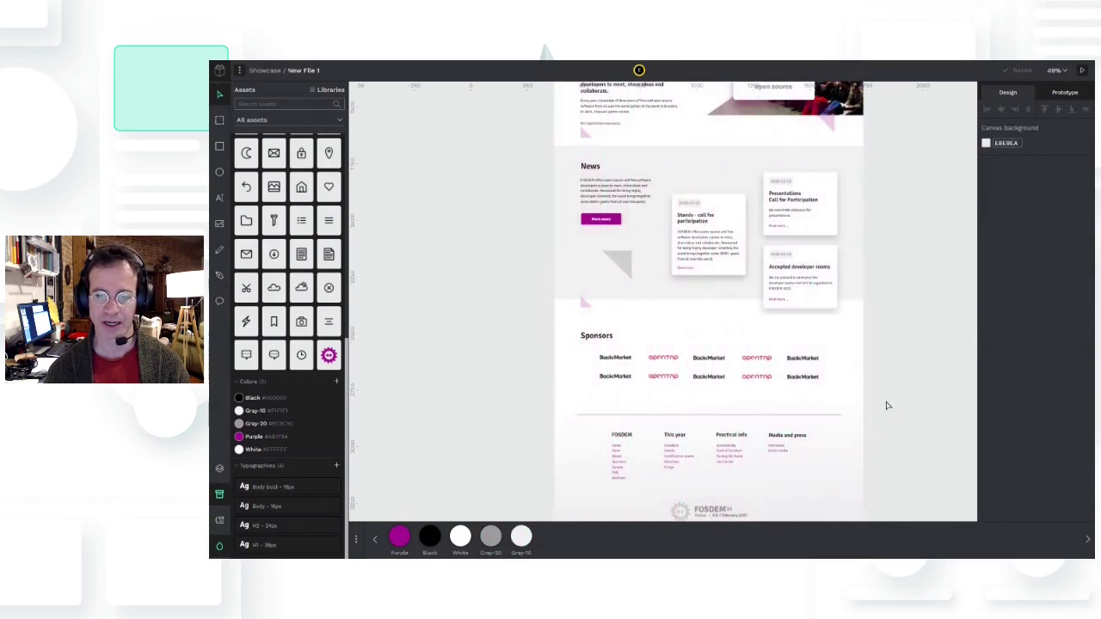
key("ctrl+'")
key("ctrl+'")
Set the canvas background to dark grey #2a2a2a
scroll(869, 424, "up", 5)
left_click_drag(870, 413, 806, 368)
left_click(985, 143)
left_click(872, 179)
left_click_drag(872, 181, 870, 201)
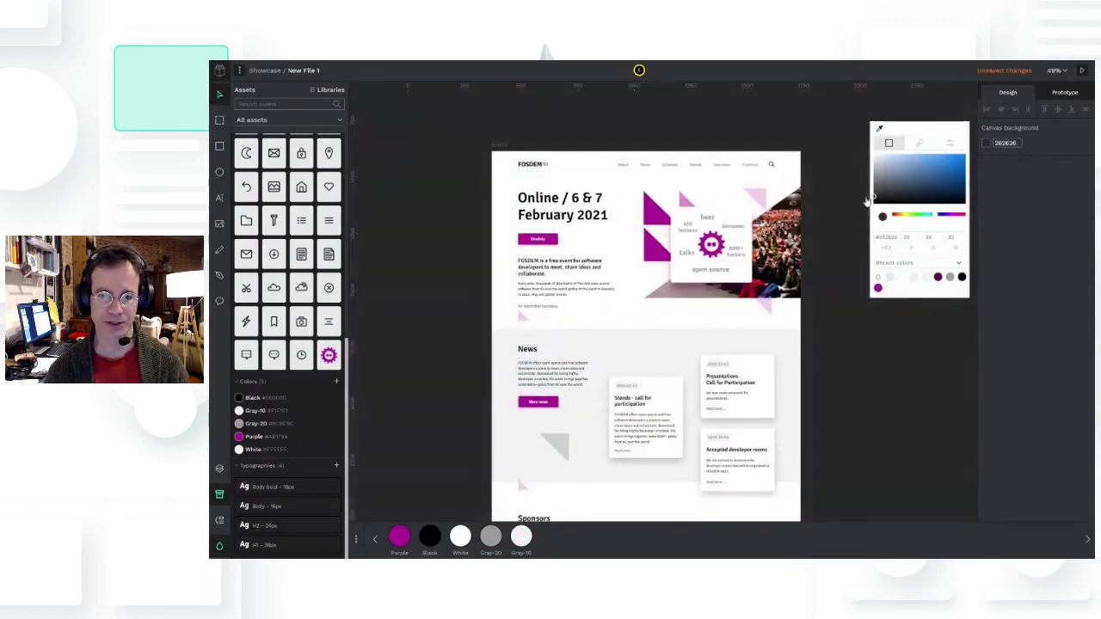
left_click(830, 399)
scroll(831, 398, "down", 3)
scroll(831, 398, "up", 3)
key("ctrl+shift+r")
Move the footer divider path into the Home board in the layer order
left_click(220, 469)
left_click(270, 138)
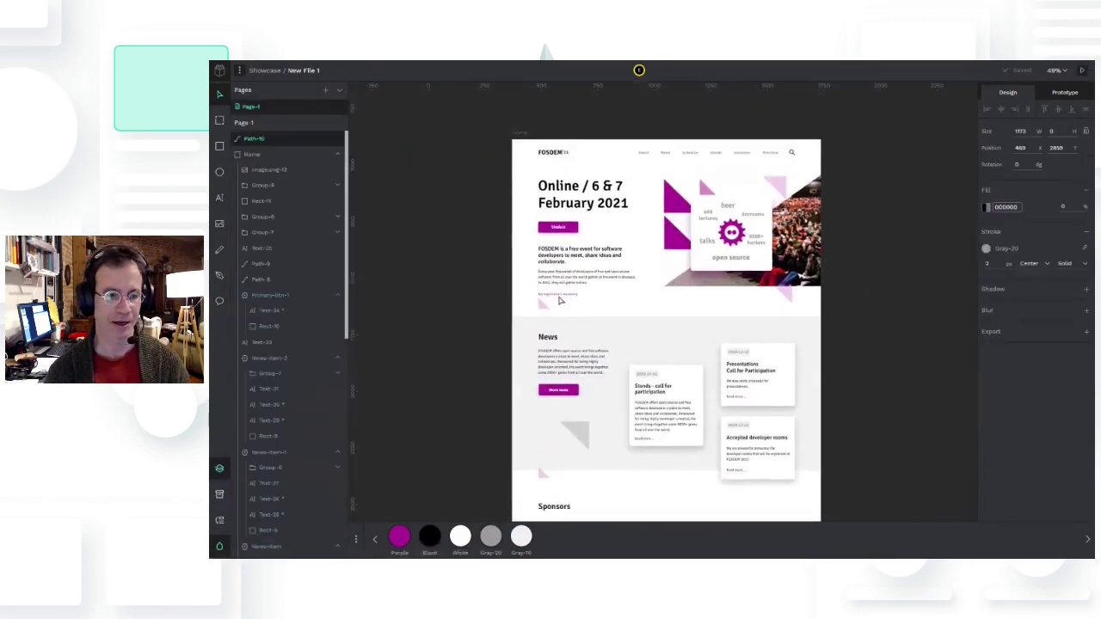
scroll(560, 300, "down", 3)
left_click_drag(270, 138, 270, 153)
Preview the full Home page in view mode down to the footer and return to editing
left_click(1081, 70)
scroll(792, 352, "down", 10)
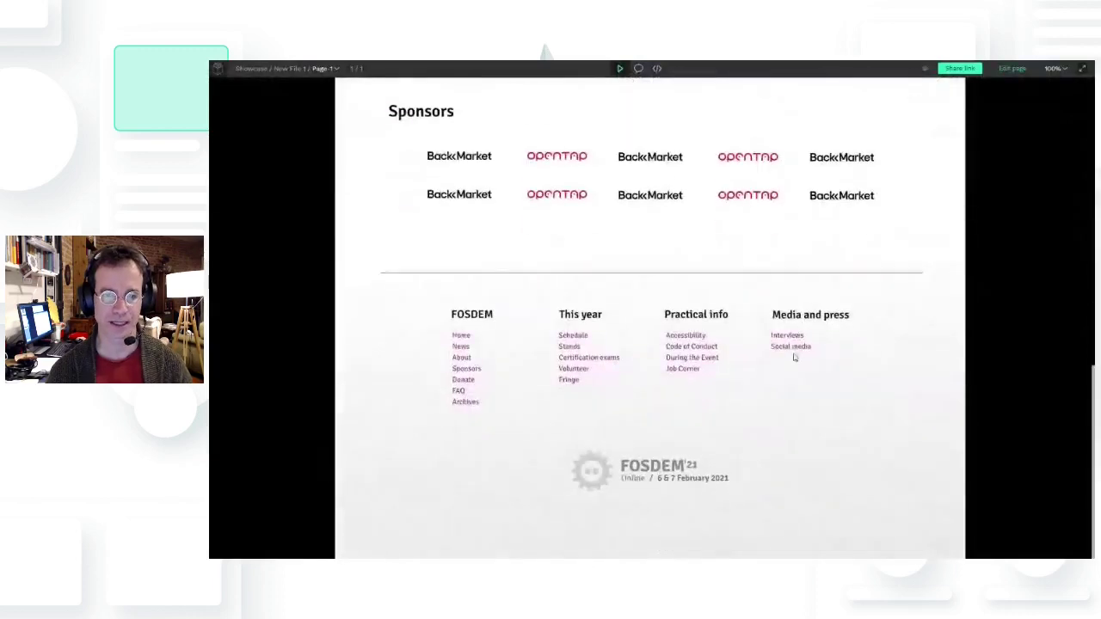
scroll(792, 353, "up", 10)
left_click(1010, 67)
Duplicate the Home board beside the original and rename the copy "About"
scroll(724, 289, "down", 3)
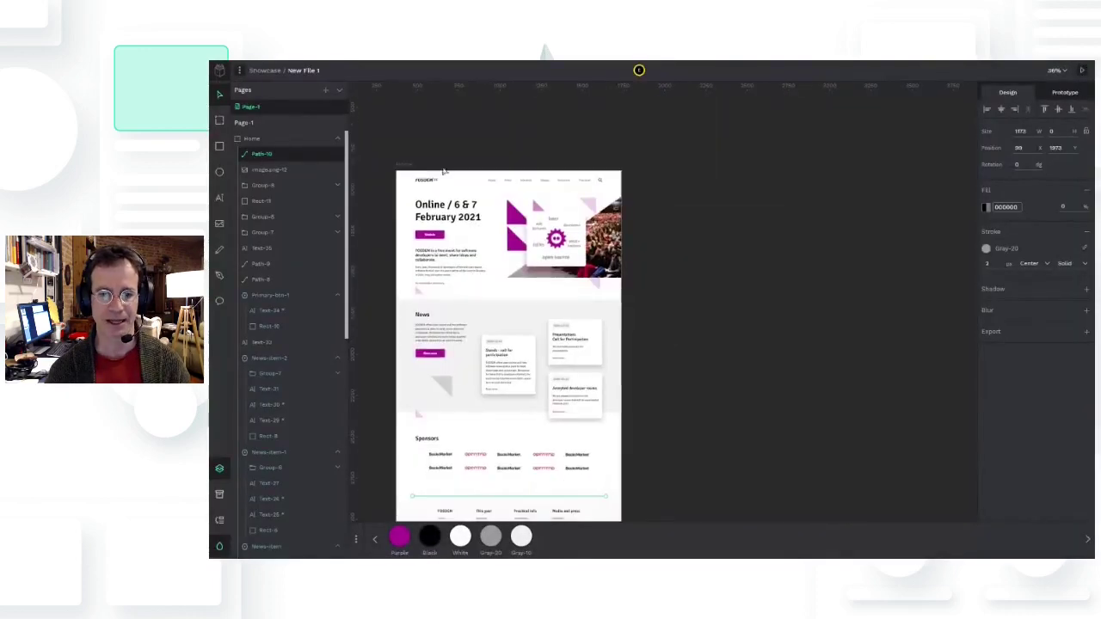
left_click(403, 165)
left_click_drag(403, 164, 653, 164)
scroll(303, 389, "up", 5)
left_click(338, 138)
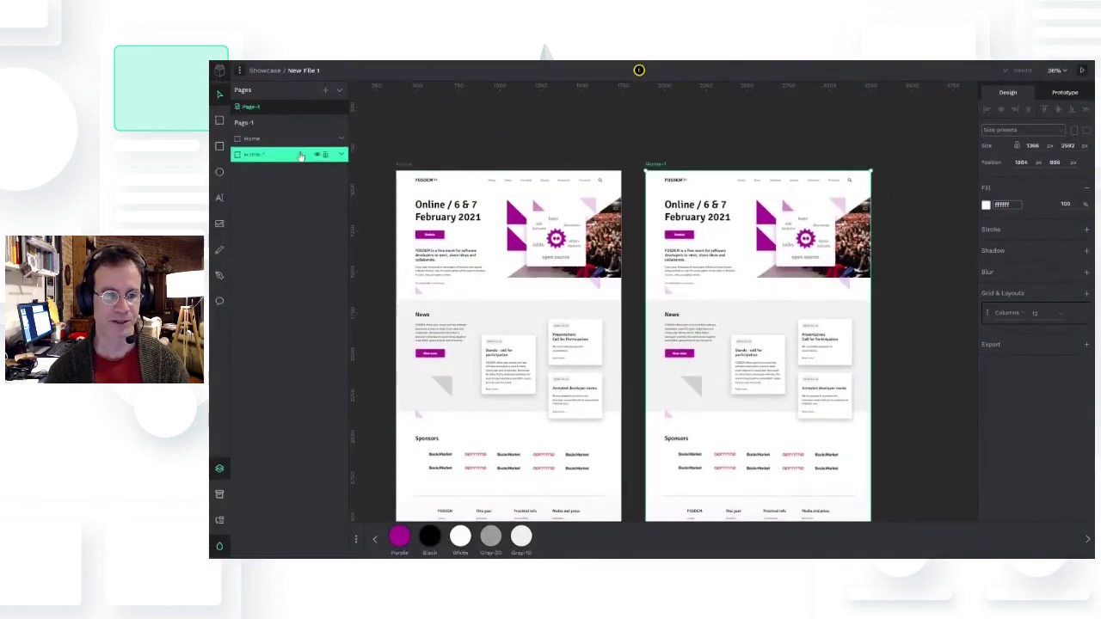
left_click(259, 154)
type("About")
key("Return")
left_click(565, 115)
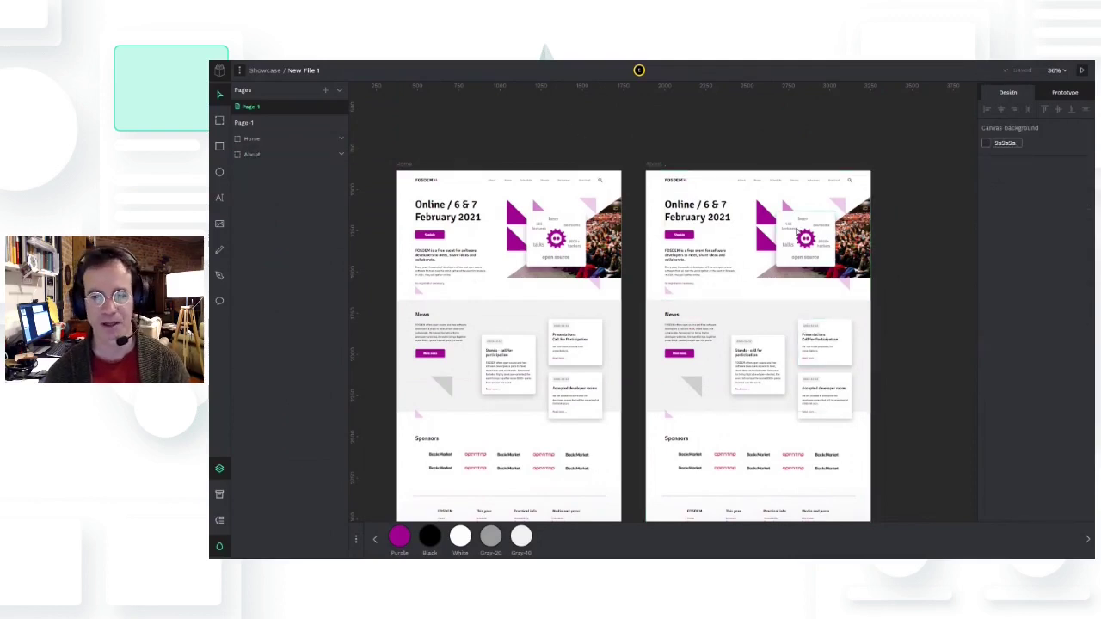
Delete the intro texts, logo card, photo and triangles from the About board's hero area
left_click(699, 256)
key("Delete")
left_click(692, 270)
key("Delete")
left_click(808, 241)
key("Delete")
left_click(832, 283)
key("Delete")
left_click_drag(904, 280, 756, 203)
key("Delete")
Change the About board's main title to "About FOSDEM"
double_click(722, 218)
type("About FOSDEM")
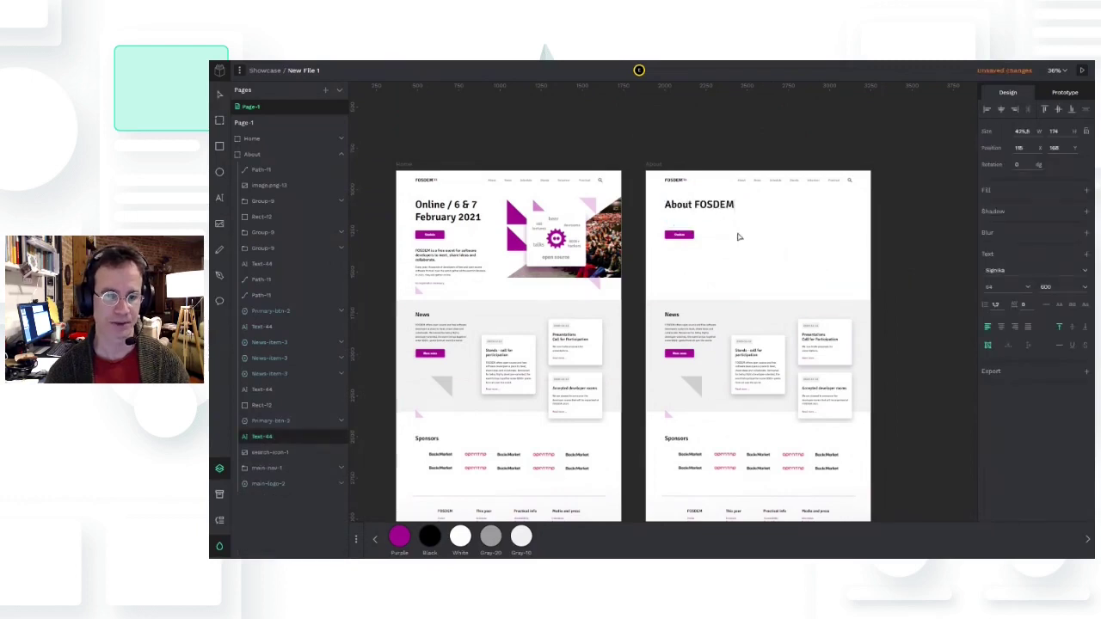
left_click(675, 237)
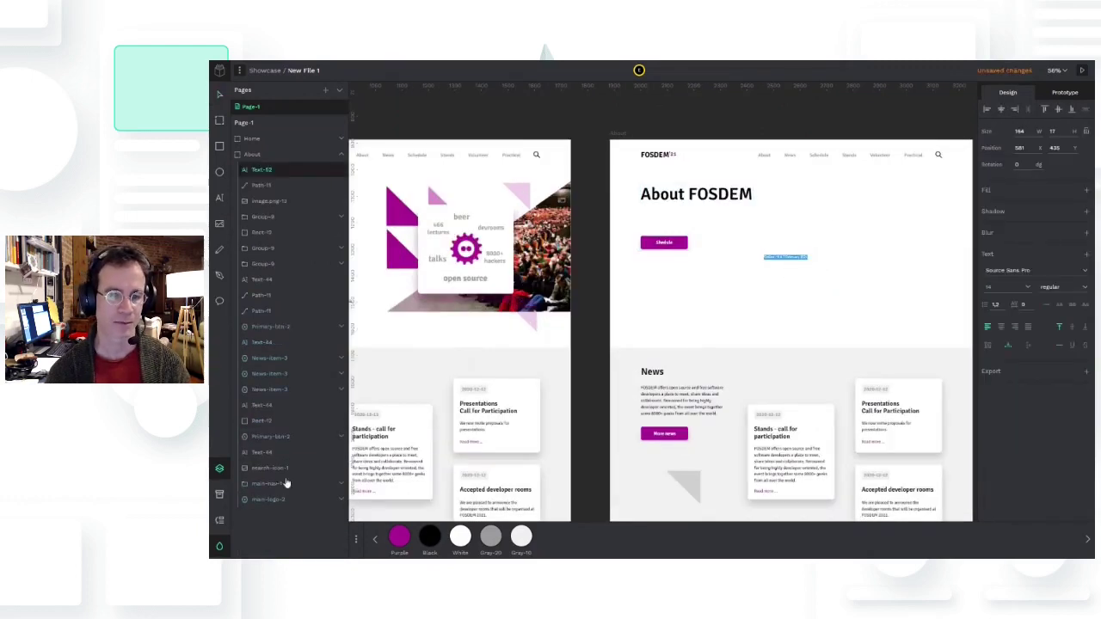
Style the "Online / 6 & 7 February 2021" text as a 36px Gray-20 subtitle under the title and move the button up beneath it
left_click(219, 494)
scroll(282, 472, "down", 5)
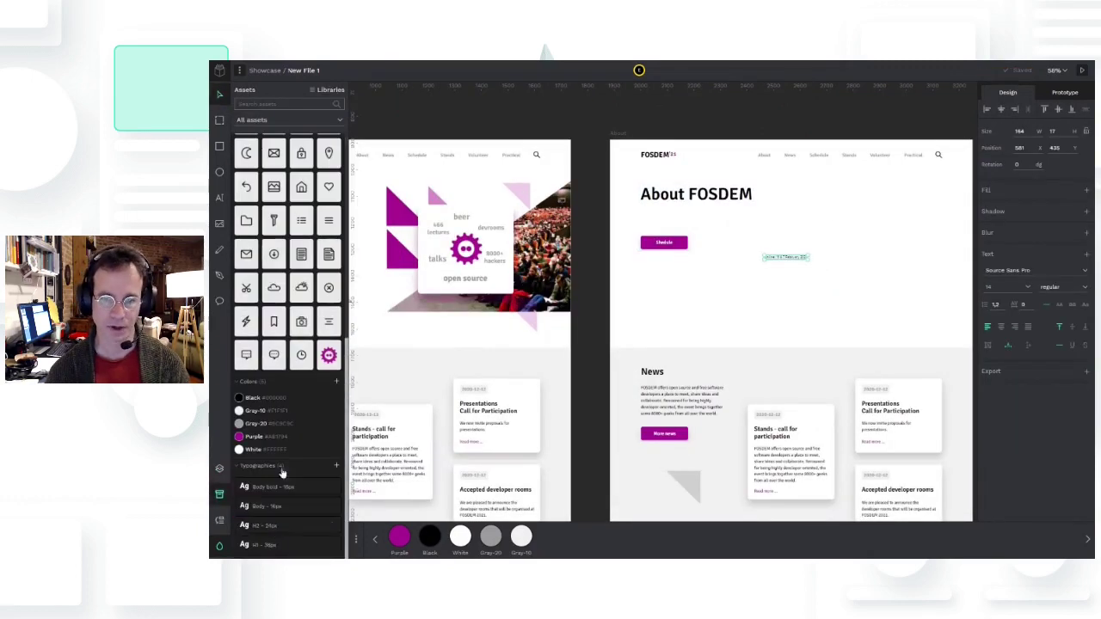
left_click(270, 525)
left_click_drag(834, 262, 715, 215)
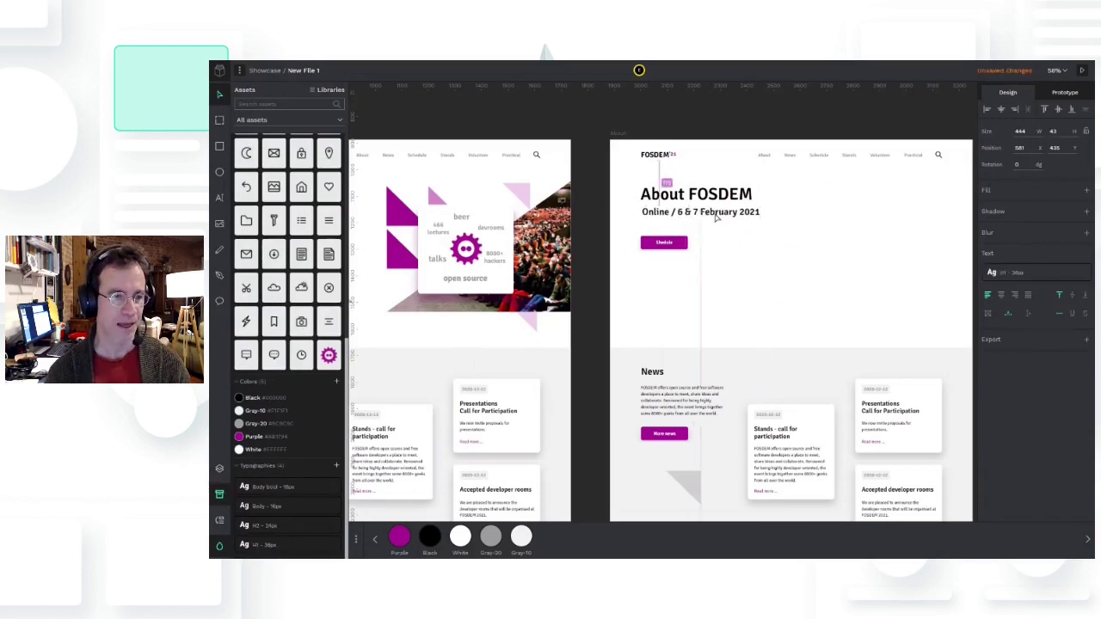
left_click(490, 537)
left_click_drag(679, 248, 679, 240)
left_click(742, 276)
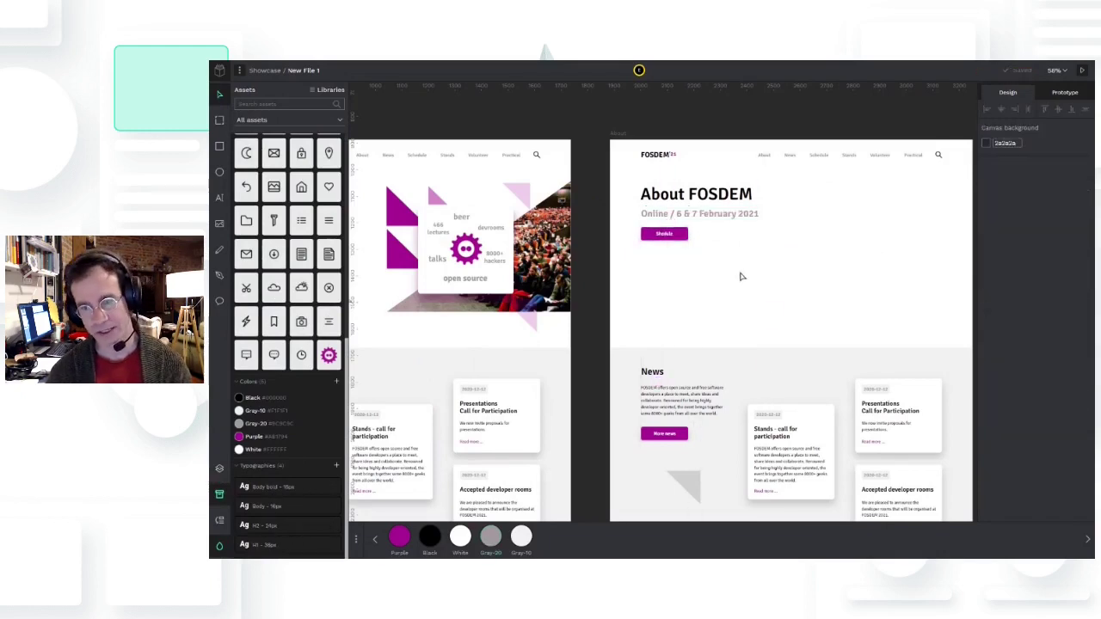
Shorten the About board's grey background rectangle to about 300 px high and move it up below the hero button
left_click(901, 370)
scroll(901, 370, "down", 2)
left_click_drag(808, 444, 808, 335)
left_click_drag(786, 309, 788, 218)
scroll(791, 258, "up", 3)
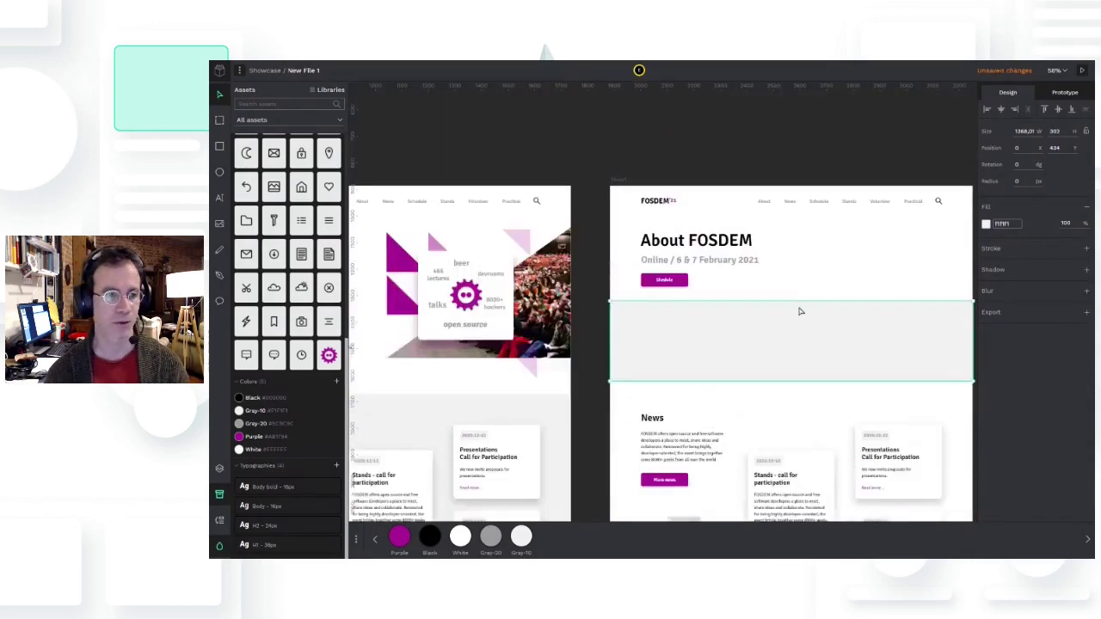
Copy three hero triangles from the Home board to the About board and move the lowest one up to the grey band's upper edge
scroll(800, 312, "down", 1)
left_click(400, 216)
left_click(435, 195, "shift")
left_click(528, 323, "shift")
key("ctrl+c")
left_click(619, 134)
key("ctrl+v")
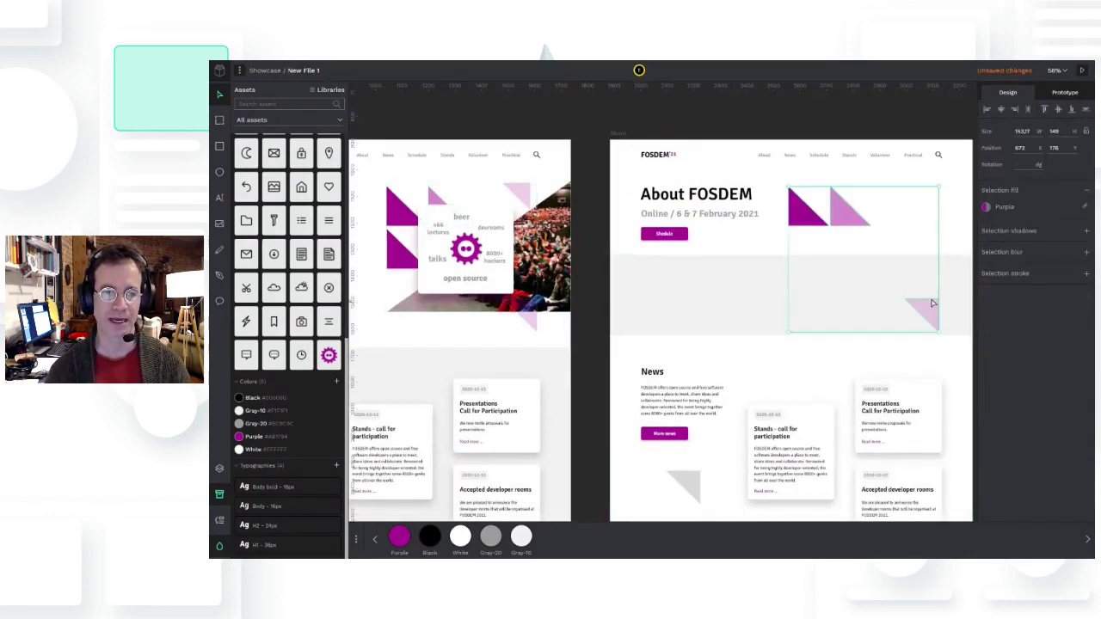
left_click(932, 316)
left_click_drag(931, 316, 933, 254)
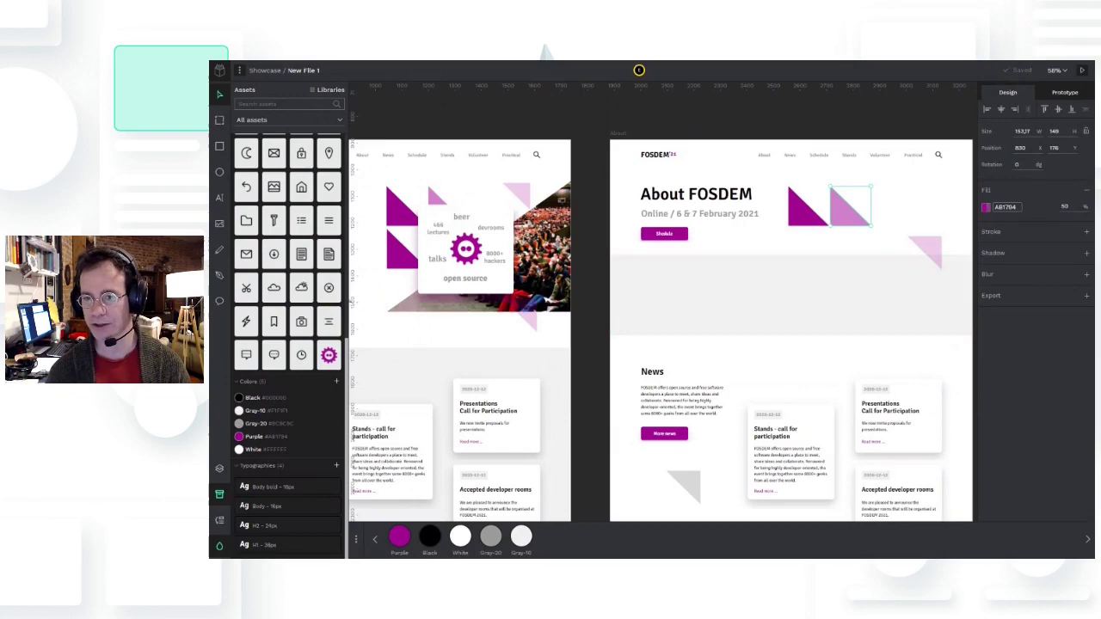
Add the "FOSDEM is a two-day event organised by volunteers" statement in H2 - 24px typography inside the grey band
double_click(806, 288)
left_click(268, 524)
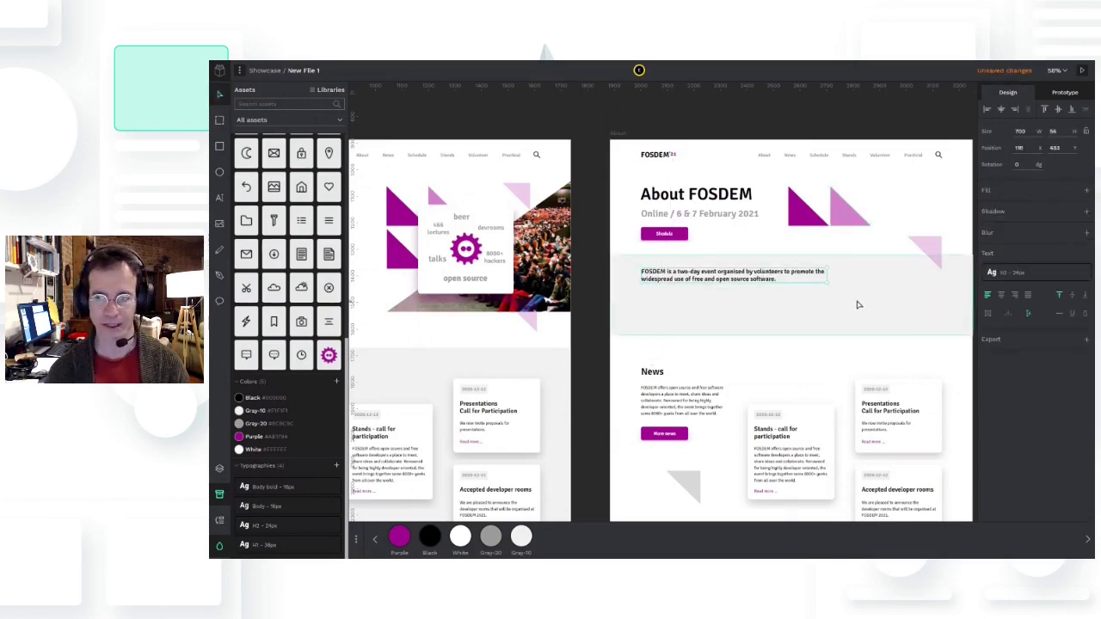
key("Escape")
left_click_drag(677, 278, 676, 276)
Paste the paragraph about the Brussels venue in Body - 16px typography and place it under the two-day event statement
scroll(786, 210, "up", 3)
scroll(677, 277, "down", 1)
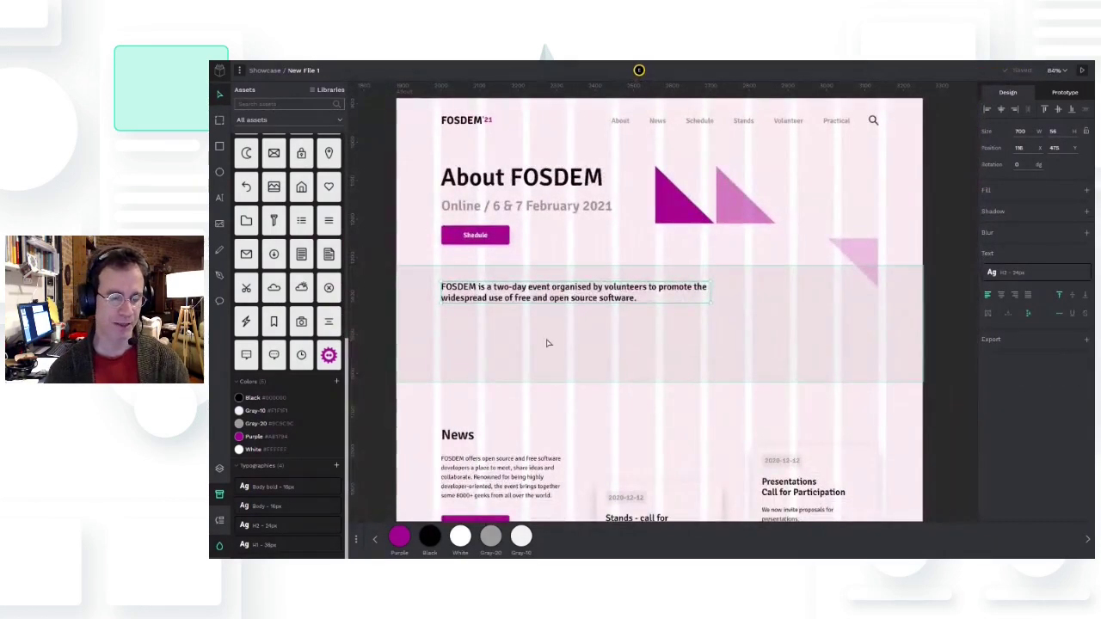
key("ctrl+v")
left_click(262, 507)
key("Escape")
left_click_drag(634, 348, 528, 325)
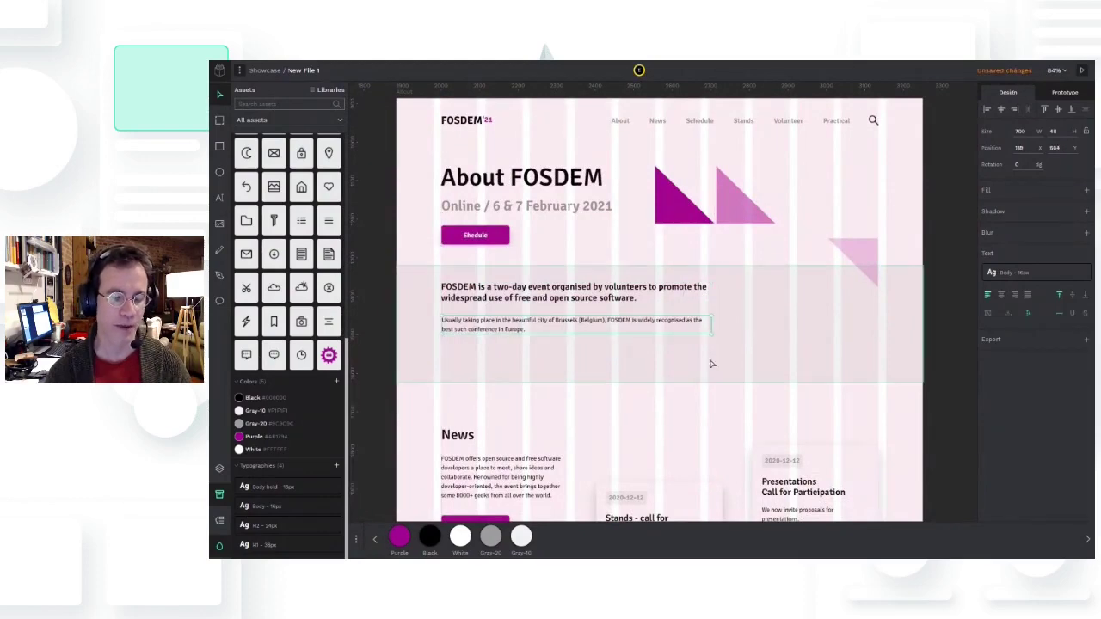
Shorten the About board's grey band to fit its two text blocks
left_click(713, 364)
left_click_drag(698, 380, 693, 352)
left_click(716, 375)
Delete the leftover home page content below the grey band on the About board
scroll(716, 375, "down", 3)
scroll(881, 438, "down", 4)
left_click_drag(912, 402, 563, 167)
key("Delete")
Add a "What is FOSDEM?" heading in H1 - 36px typography below the About board's grey band
scroll(594, 444, "up", 4)
left_click_drag(593, 444, 592, 409)
double_click(587, 392)
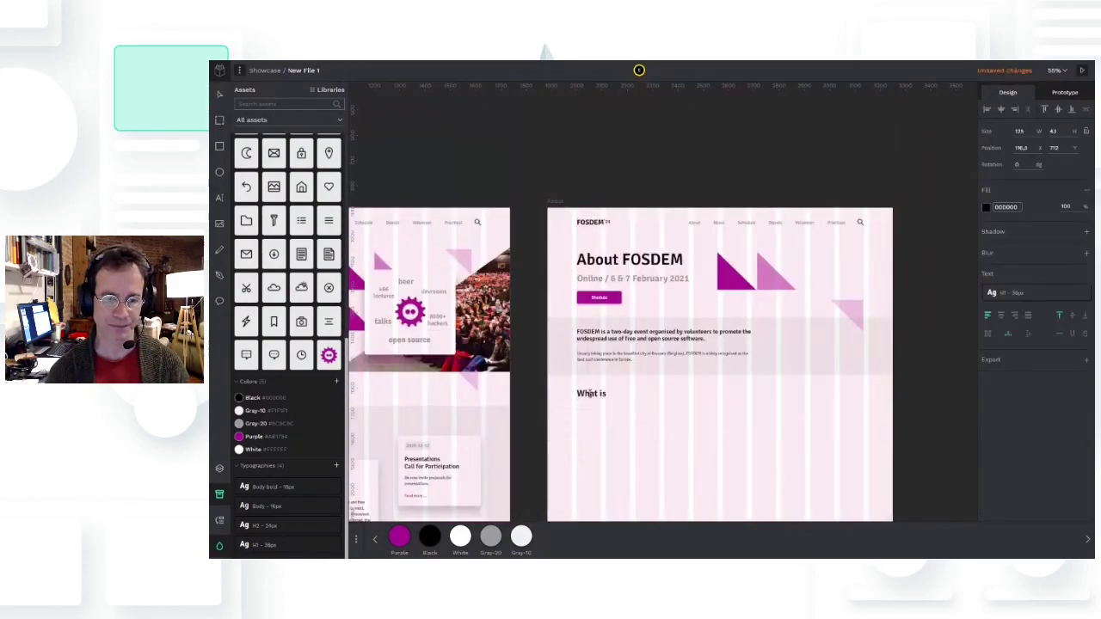
key("Escape")
Paste the text describing FOSDEM and its goals into the About board and apply the Body - 16px typography
key("ctrl+v")
scroll(653, 464, "down", 2)
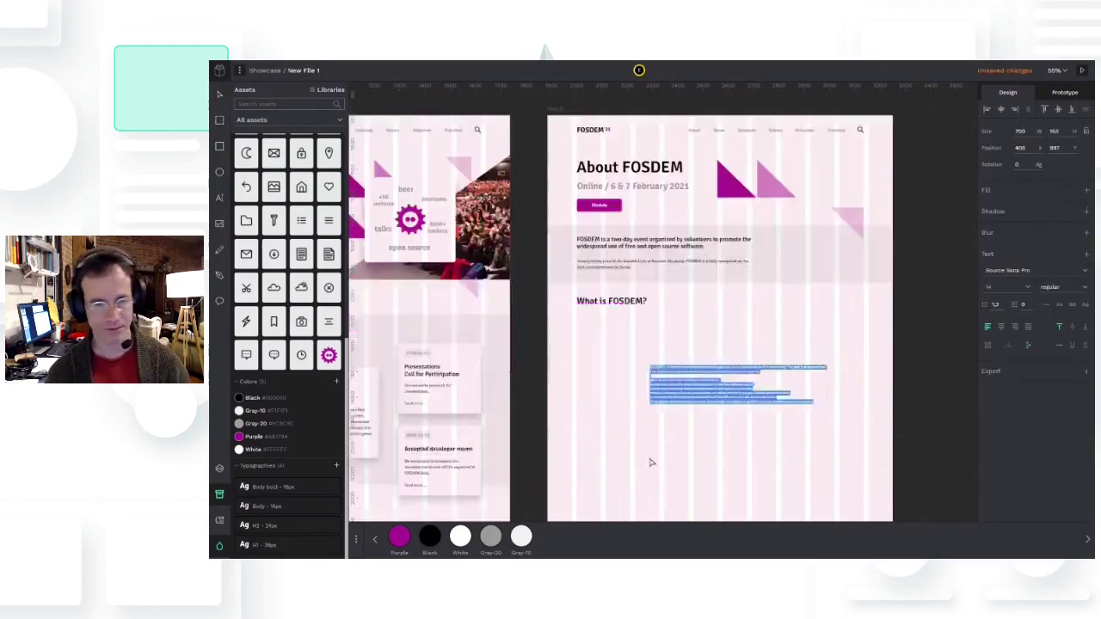
scroll(695, 465, "up", 2)
left_click(845, 356)
key("Return")
key("ctrl+a")
left_click(286, 506)
key("Escape")
Widen the pasted text block to the full content width and place it directly under the "What is FOSDEM?" heading
left_click_drag(868, 356, 917, 350)
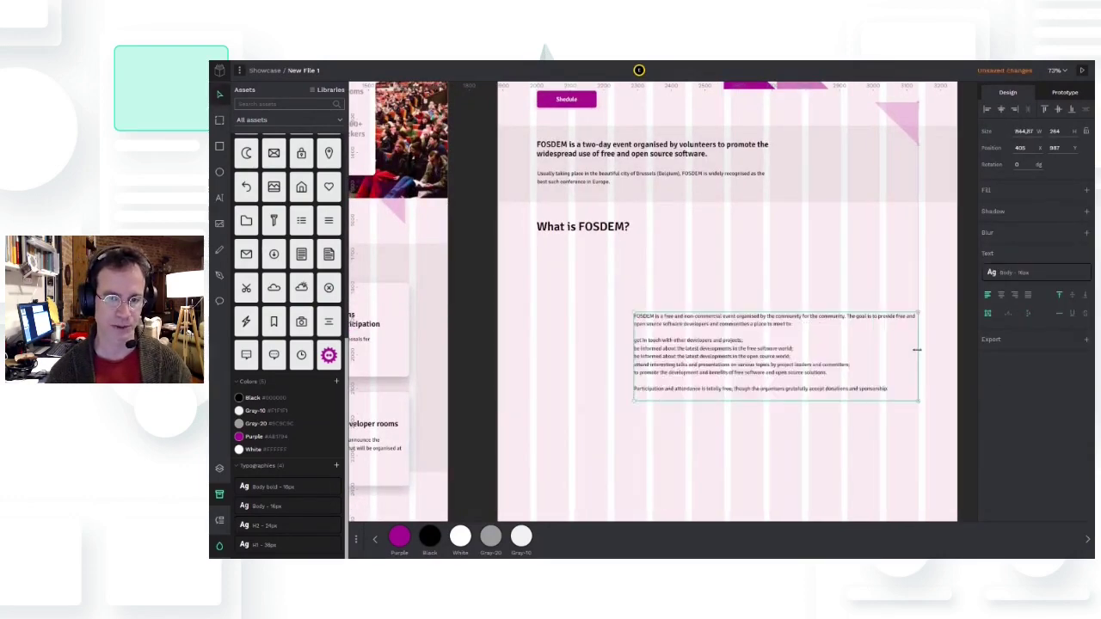
left_click_drag(633, 356, 538, 358)
key("shift+Up")
key("shift+Up")
key("shift+Up")
key("shift+Up")
key("shift+Up")
key("shift+Up")
key("shift+Up")
key("shift+Up")
key("shift+Up")
key("shift+Up")
key("shift+Up")
key("shift+Up")
key("shift+Up")
key("shift+Up")
key("shift+Up")
key("shift+Up")
key("shift+Up")
key("shift+Up")
key("shift+Up")
Make the five goal lines in the "What is FOSDEM?" text bold with weight 700
double_click(736, 307)
left_click_drag(736, 307, 534, 275)
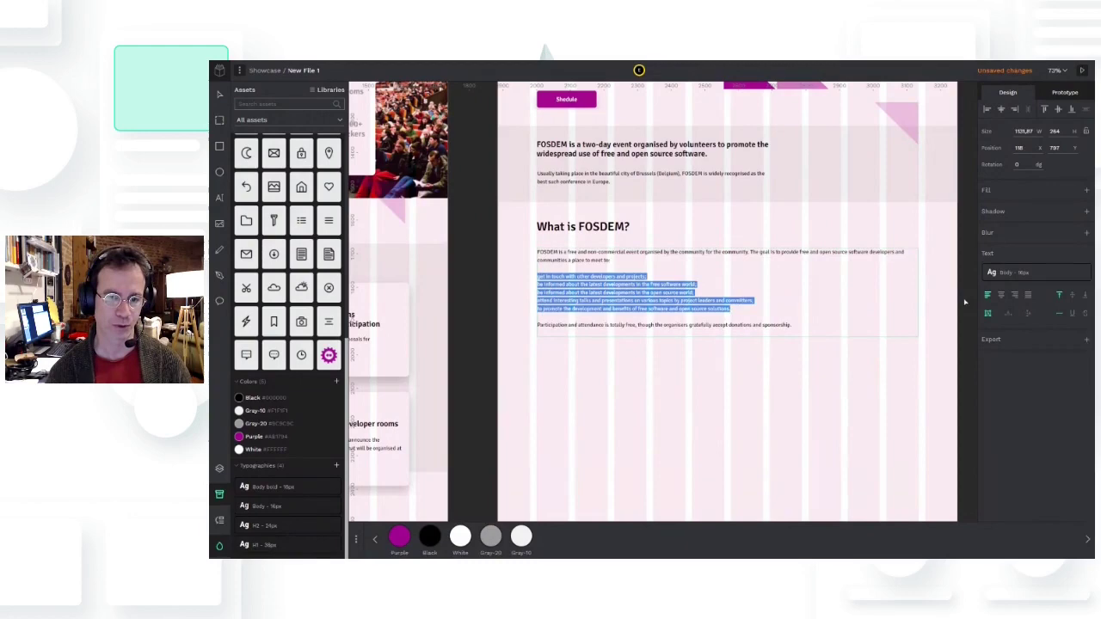
left_click(1066, 275)
left_click(1063, 286)
left_click(1056, 322)
Put a dash in front of each of the five bold goal lines
left_click(546, 279)
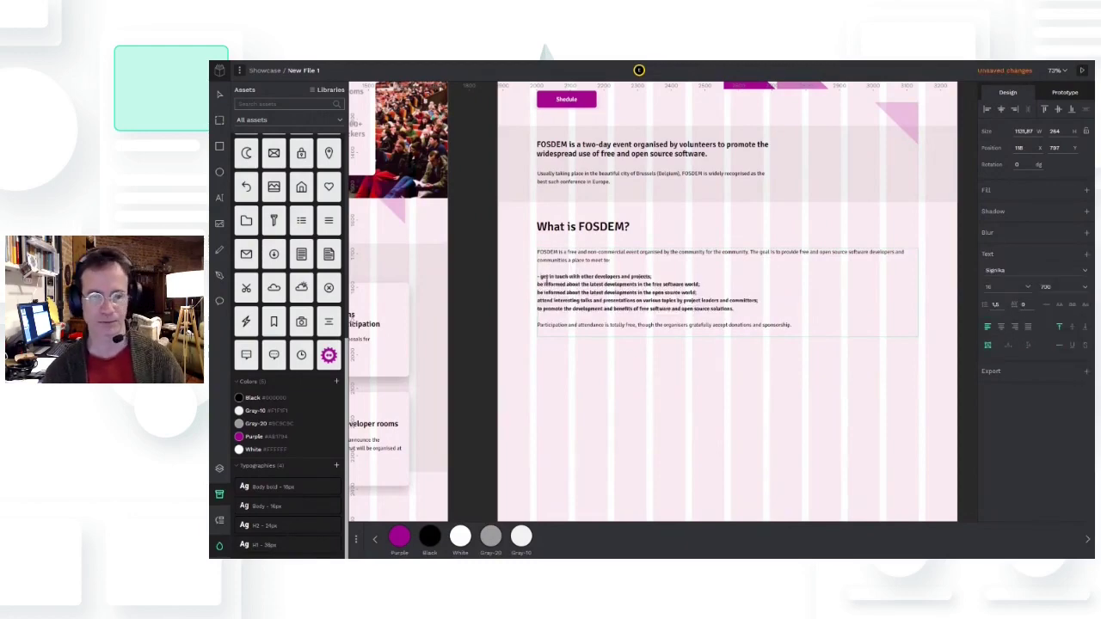
type("-")
key("Down")
key("Home")
type("-")
left_click(694, 354)
Add a divider line under the "What is FOSDEM?" section and duplicate the section's heading and text below it
scroll(763, 370, "down", 2)
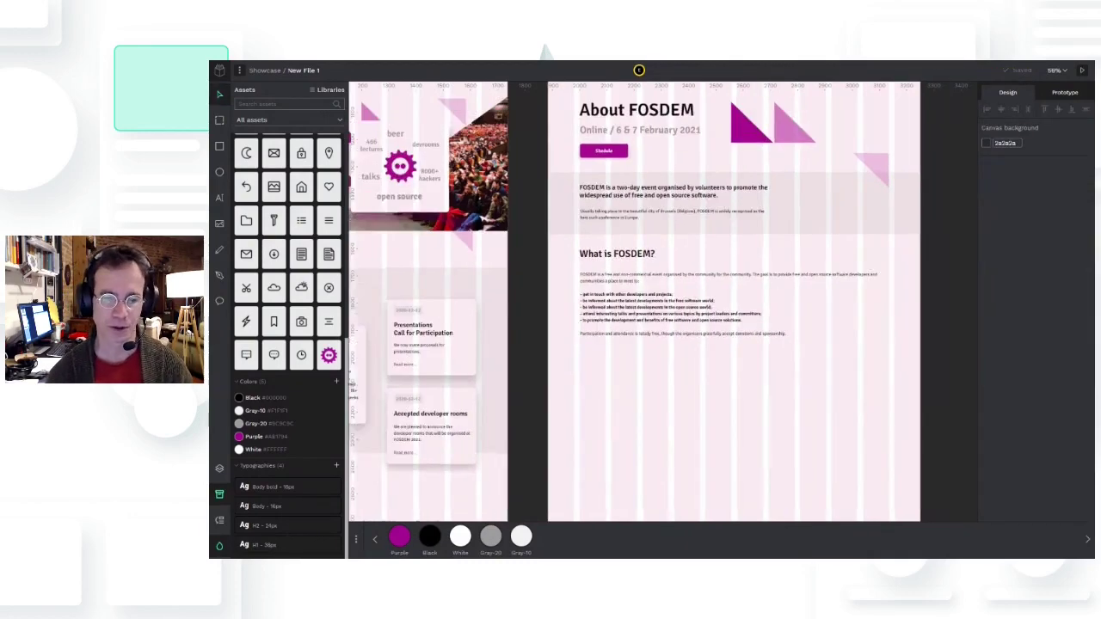
scroll(696, 412, "down", 1)
left_click_drag(533, 472, 674, 369)
left_click_drag(835, 472, 835, 260)
left_click_drag(924, 390, 752, 435)
left_click_drag(889, 287, 614, 323)
Change the duplicated heading to "Developer rooms" and replace the text under it with the devrooms description
double_click(593, 319)
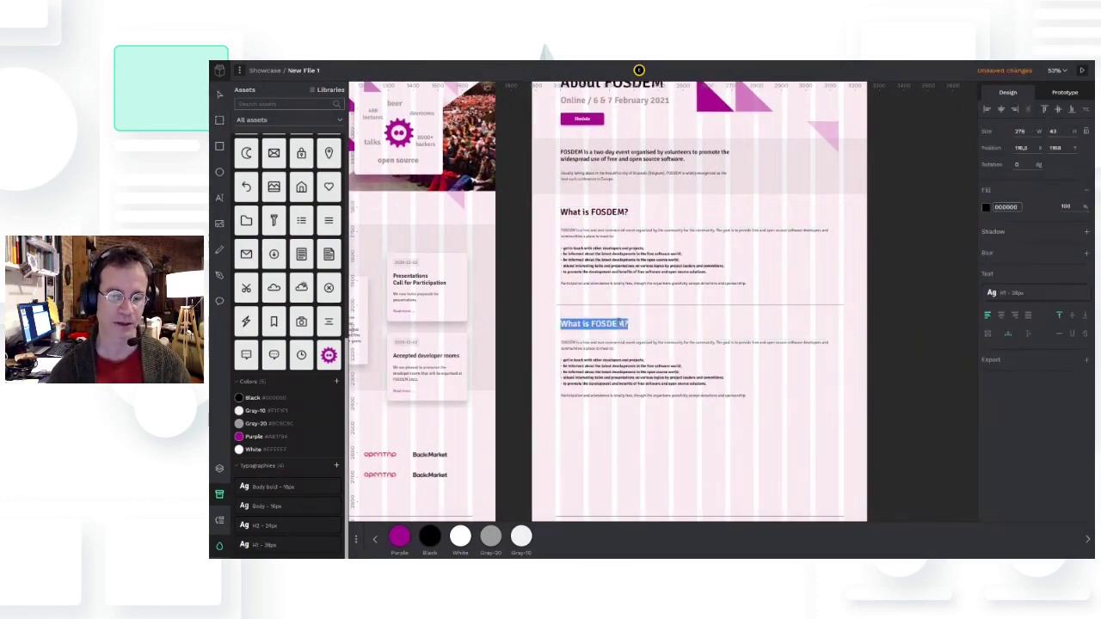
type("Developer rooms")
key("Escape")
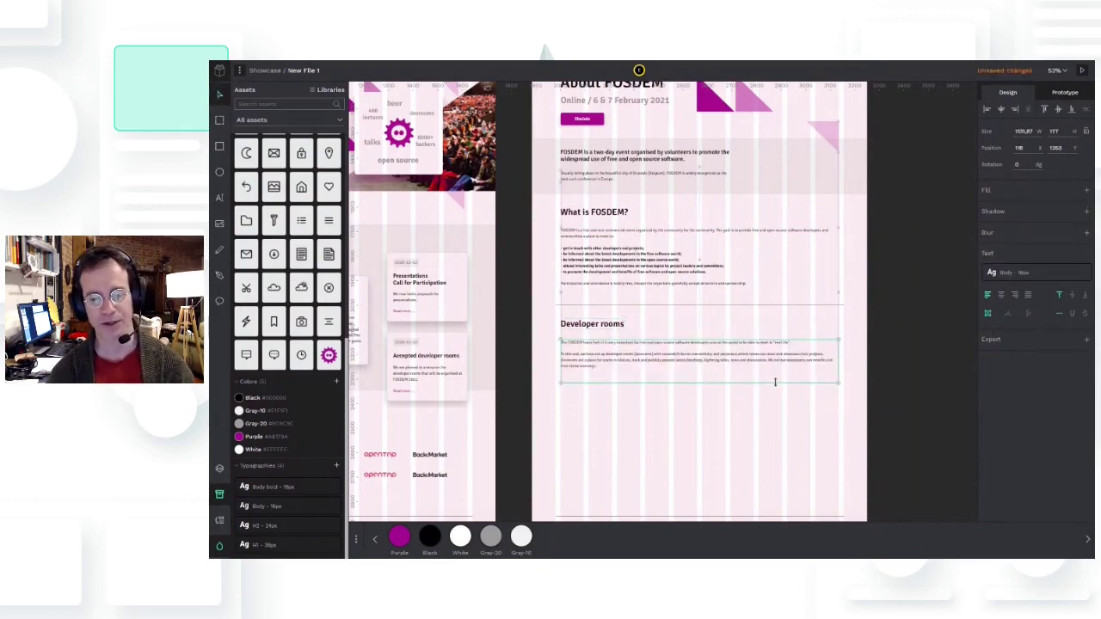
Move the About board's footer up to sit just below the Developer rooms text
scroll(904, 433, "down", 3)
left_click(686, 351)
key("shift+Up")
key("shift+Up")
key("shift+Up")
key("shift+Up")
key("shift+Up")
key("shift+Up")
key("shift+Up")
key("shift+Up")
key("shift+Up")
key("shift+Up")
key("shift+Up")
key("shift+Up")
key("shift+Up")
key("shift+Up")
key("shift+Up")
key("shift+Up")
key("shift+Up")
key("shift+Up")
key("shift+Up")
key("shift+Up")
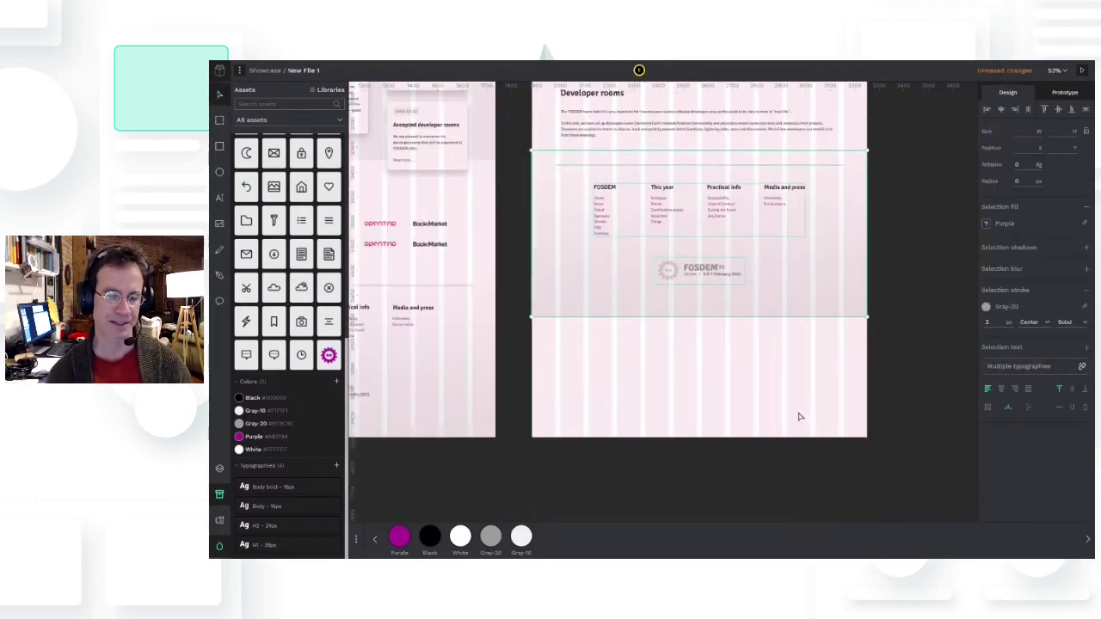
Shorten the About board so that it ends at the bottom of the footer
scroll(799, 417, "up", 5)
left_click(553, 338)
scroll(732, 395, "down", 5)
left_click_drag(737, 437, 737, 314)
left_click(912, 312)
Widen the event statement and the Brussels paragraph inside the About board's grey band
scroll(911, 313, "up", 5)
scroll(912, 312, "left", 1)
left_click(778, 258)
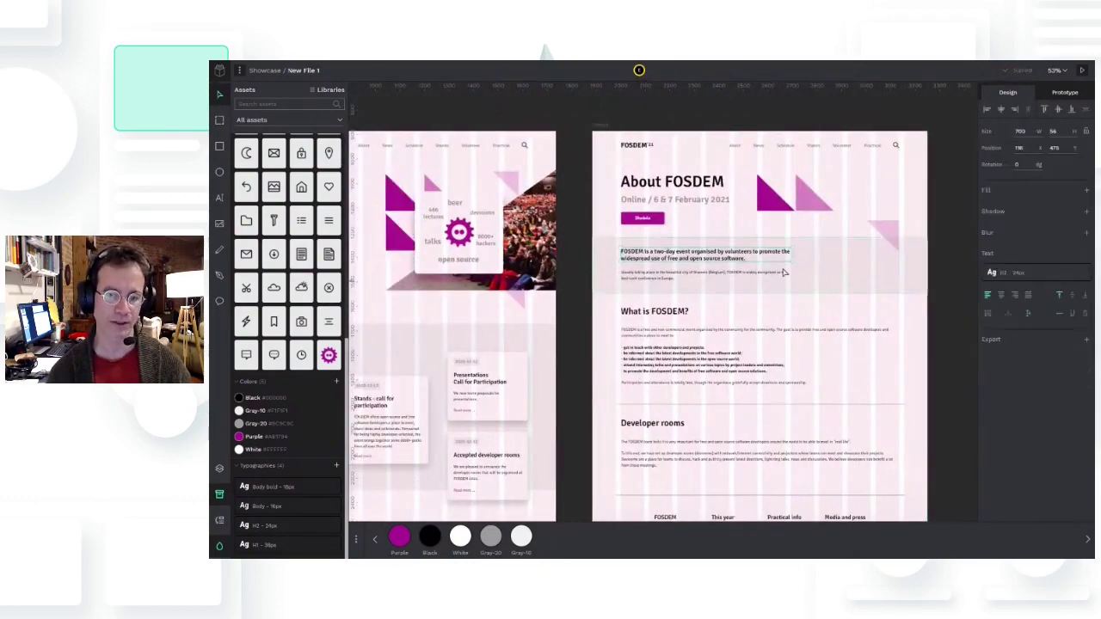
left_click_drag(790, 267, 839, 268)
left_click(787, 302)
Add a prototype link from the Home board's main navigation to the About board
scroll(559, 370, "down", 3)
left_click_drag(560, 370, 659, 321)
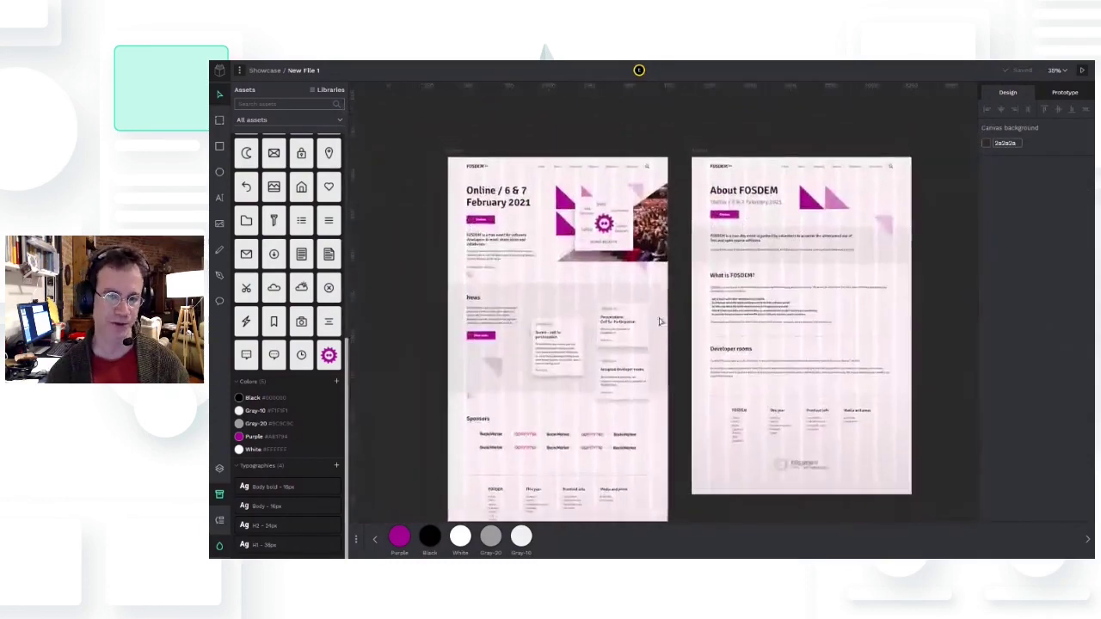
scroll(553, 229, "up", 2)
left_click(540, 145)
left_click(1065, 95)
left_click_drag(664, 146, 748, 241)
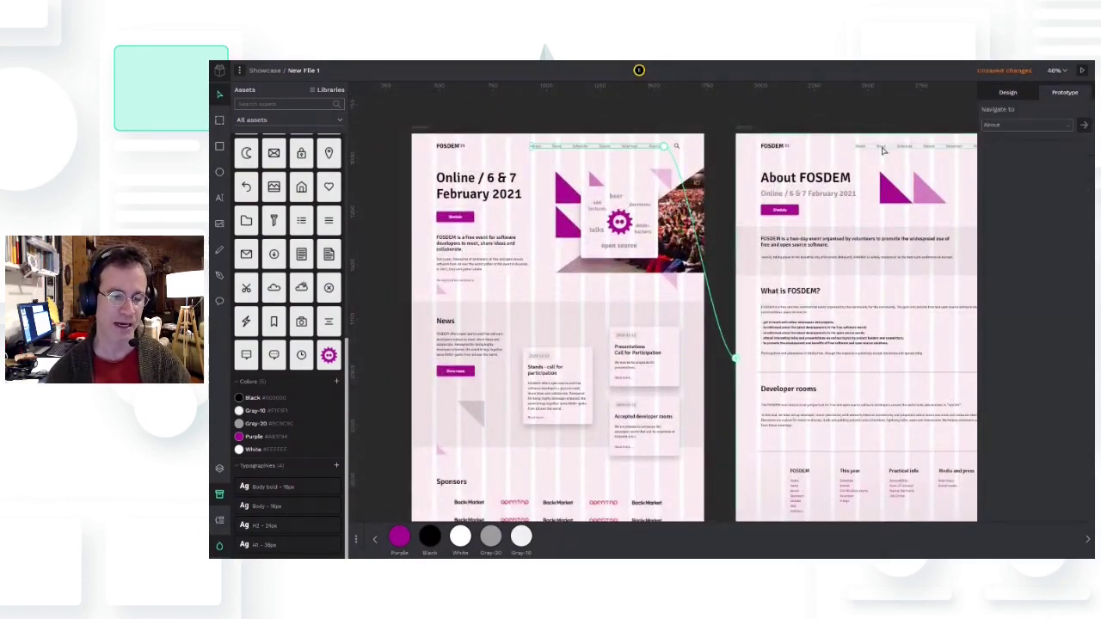
Add a prototype link from the About board's main navigation back to the Home board
left_click(880, 147)
scroll(877, 159, "right", 1)
left_click_drag(891, 146, 593, 275)
Open the prototype in view mode and look through the home page down to its footer
left_click(1081, 70)
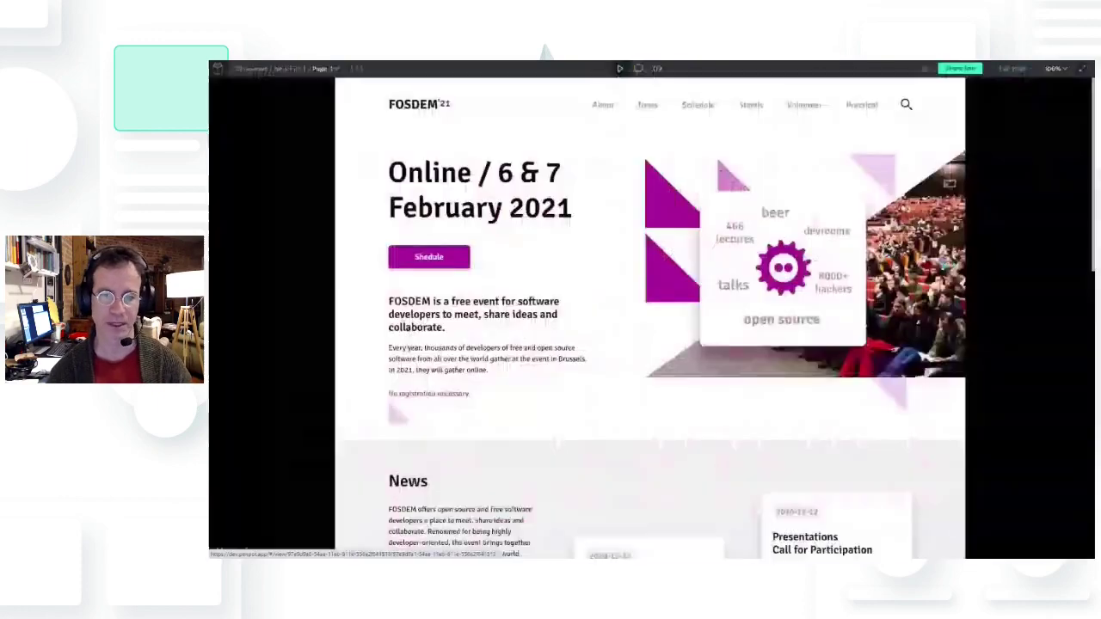
scroll(593, 370, "down", 2)
scroll(596, 371, "down", 7)
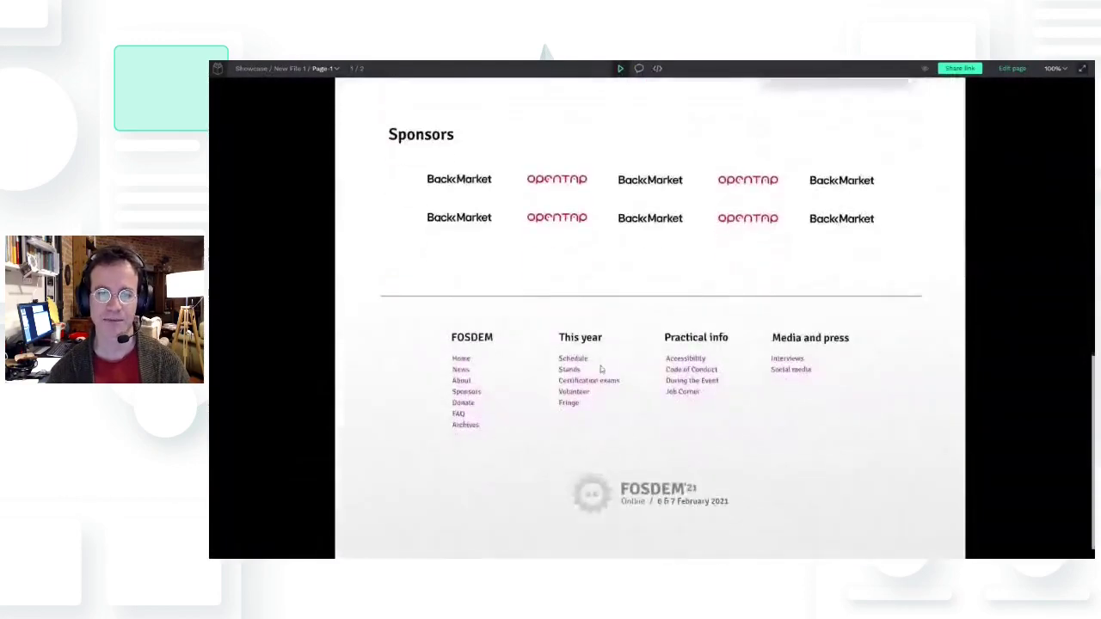
scroll(602, 344, "up", 8)
Test the navigation links by going to the About page, looking through it and returning to the home page
left_click(603, 106)
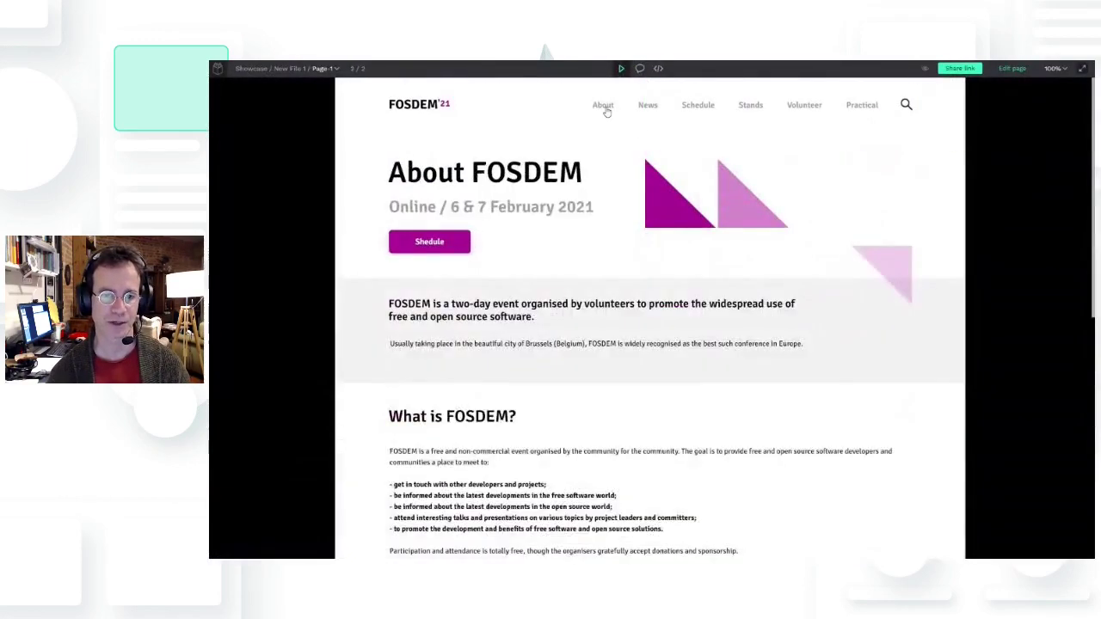
scroll(601, 249, "down", 3)
scroll(601, 251, "down", 2)
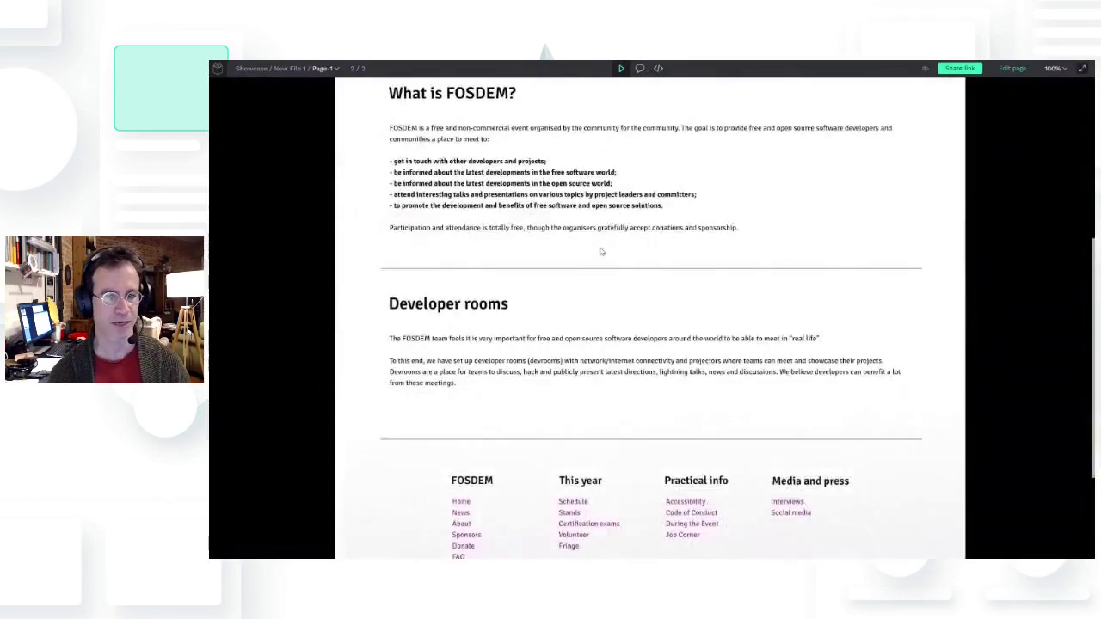
scroll(601, 251, "up", 5)
left_click(611, 109)
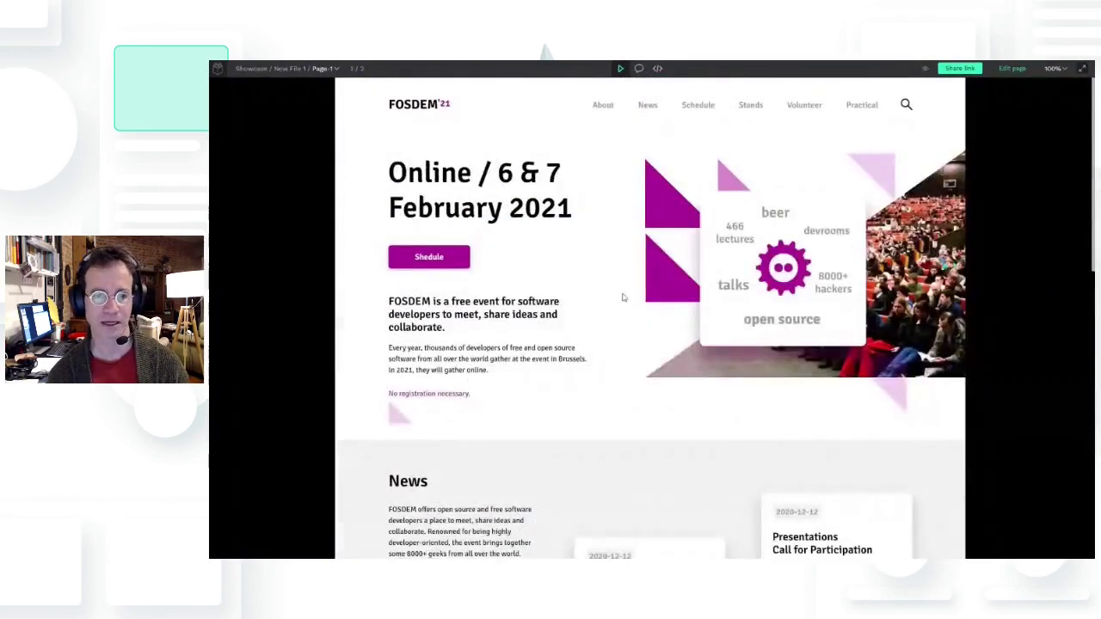
Switch the viewer to code mode and inspect the properties of the main title and the Shedule button
left_click(656, 69)
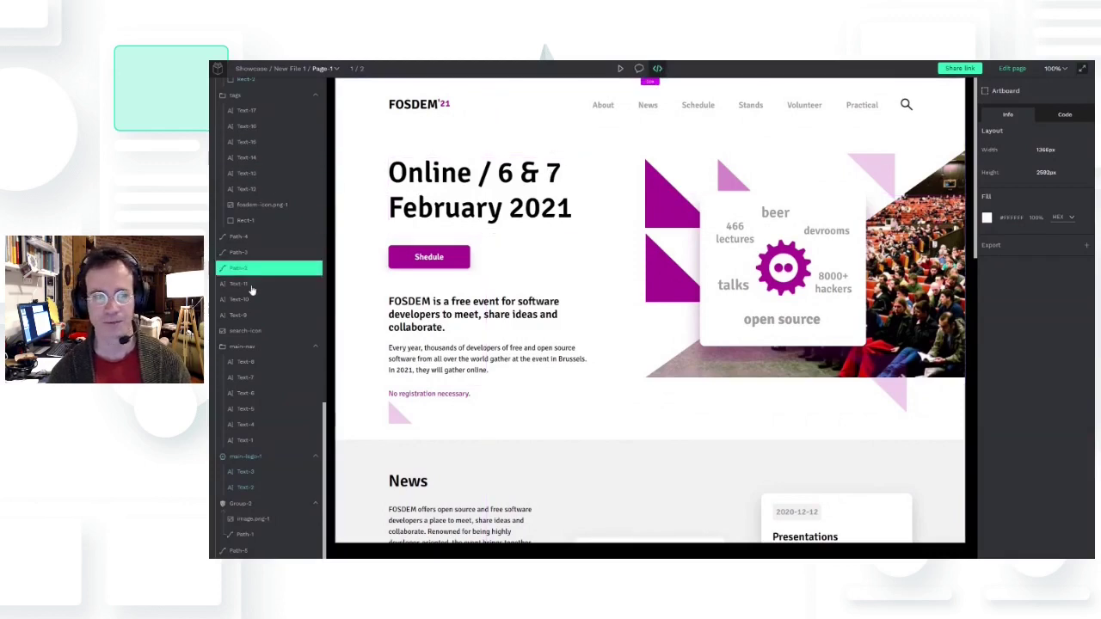
left_click(453, 216)
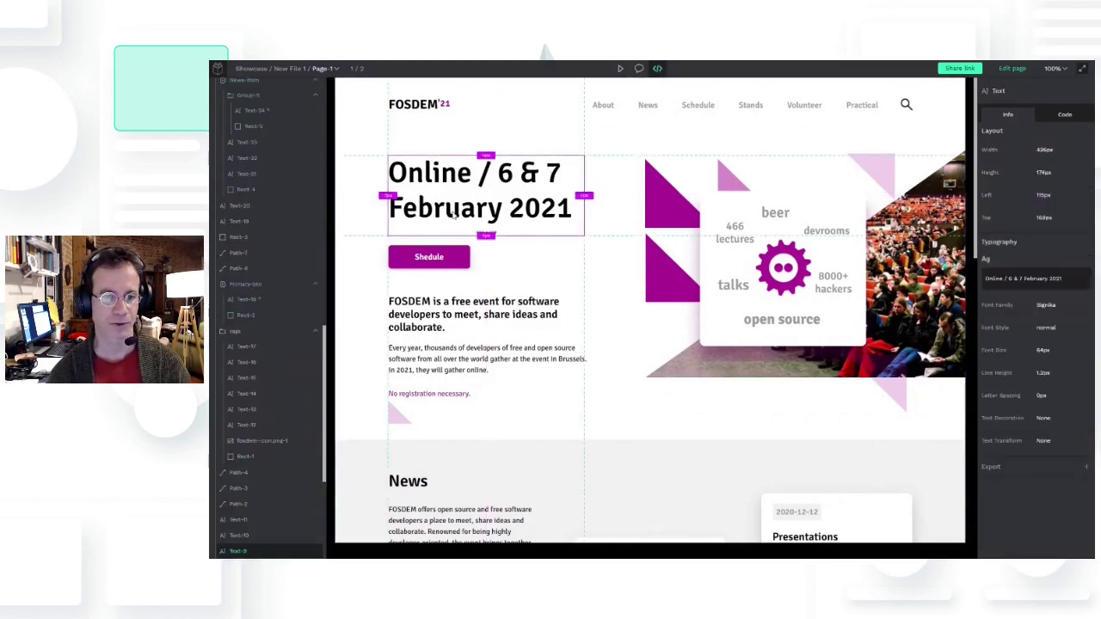
left_click(448, 263)
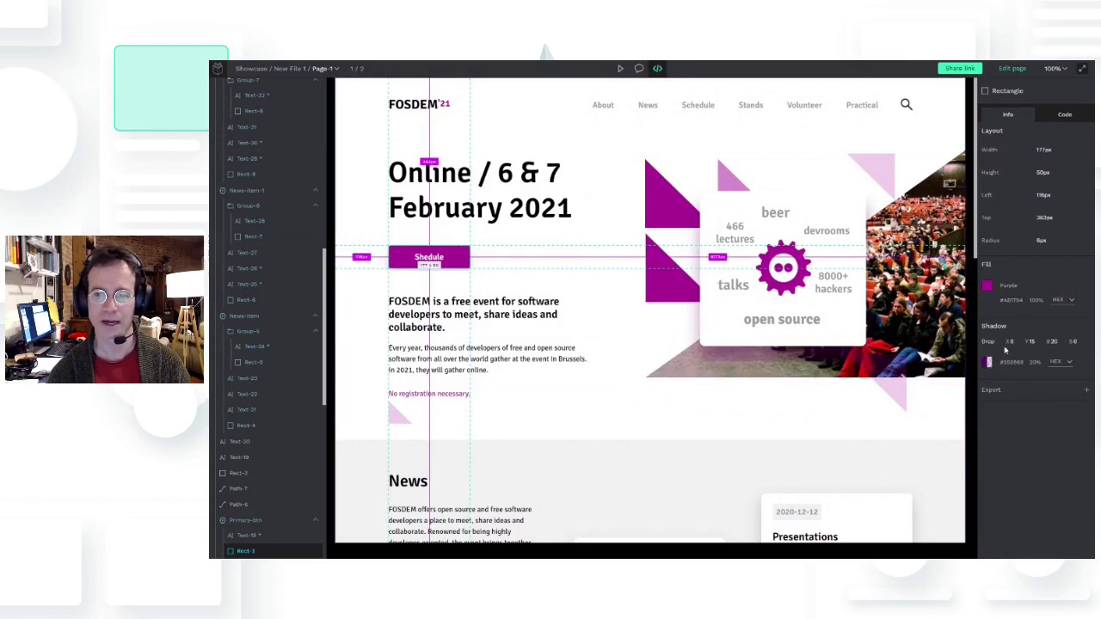
Examine the CSS and SVG code of the Shedule button in an enlarged view
left_click(1061, 115)
left_click(1071, 137)
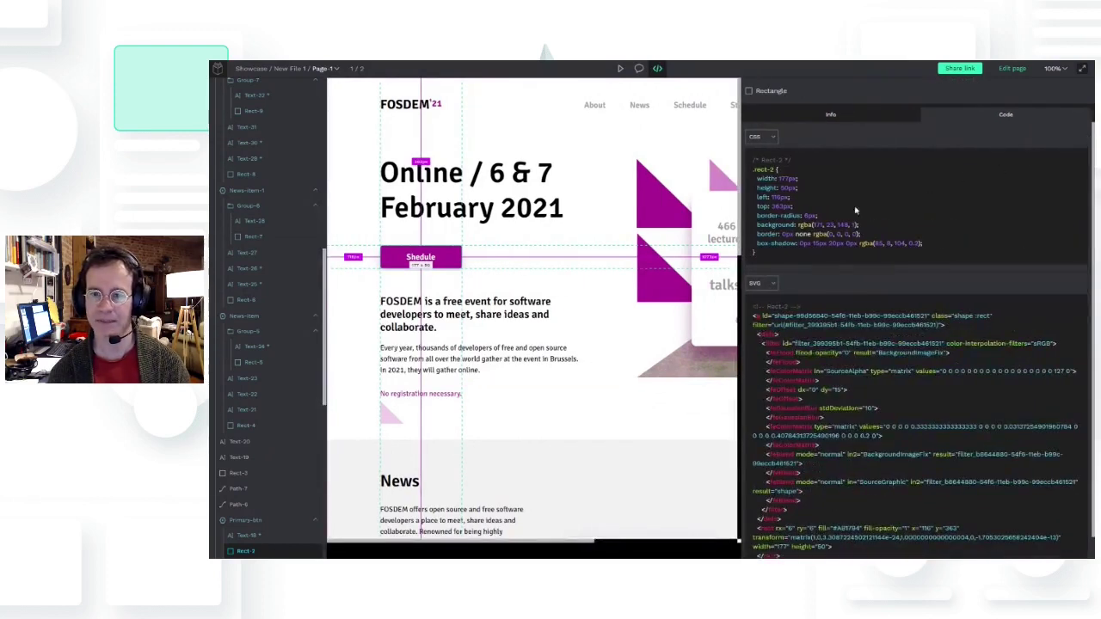
left_click_drag(756, 177, 937, 237)
left_click(973, 195)
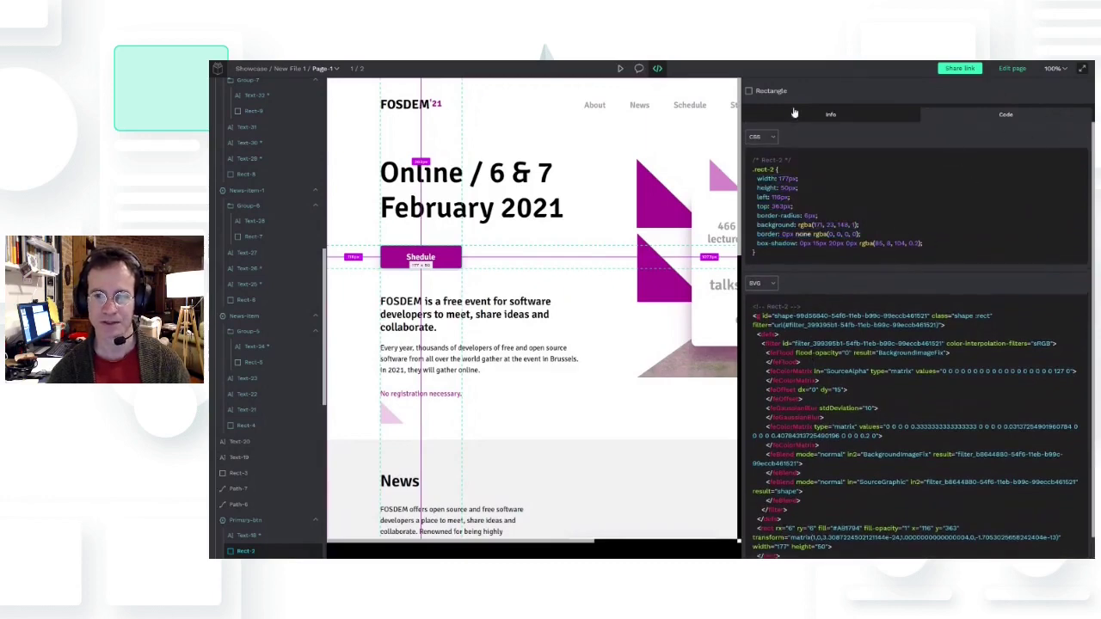
left_click(1072, 137)
Inspect the image details and source download option of the auditorium photo, the gear icon and the search icon
left_click(916, 337)
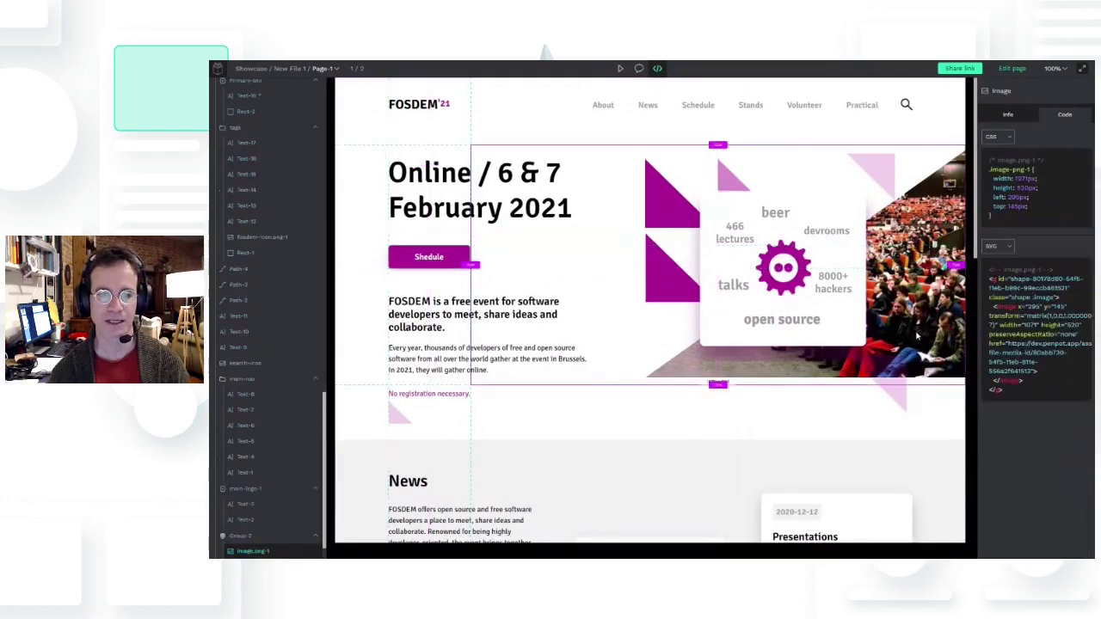
left_click(1011, 114)
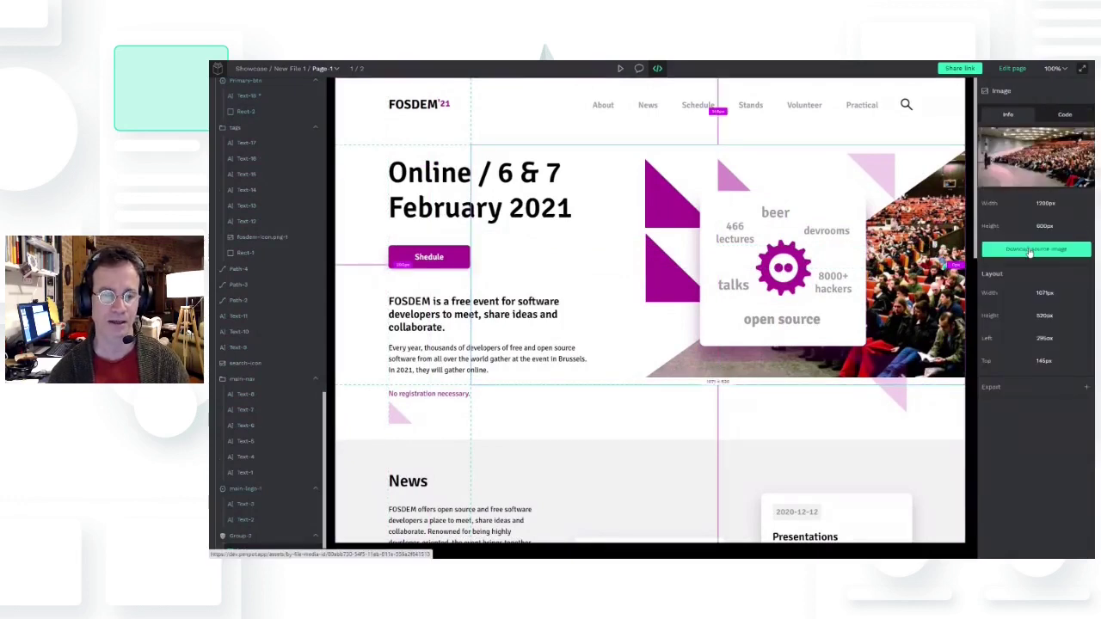
left_click(806, 277)
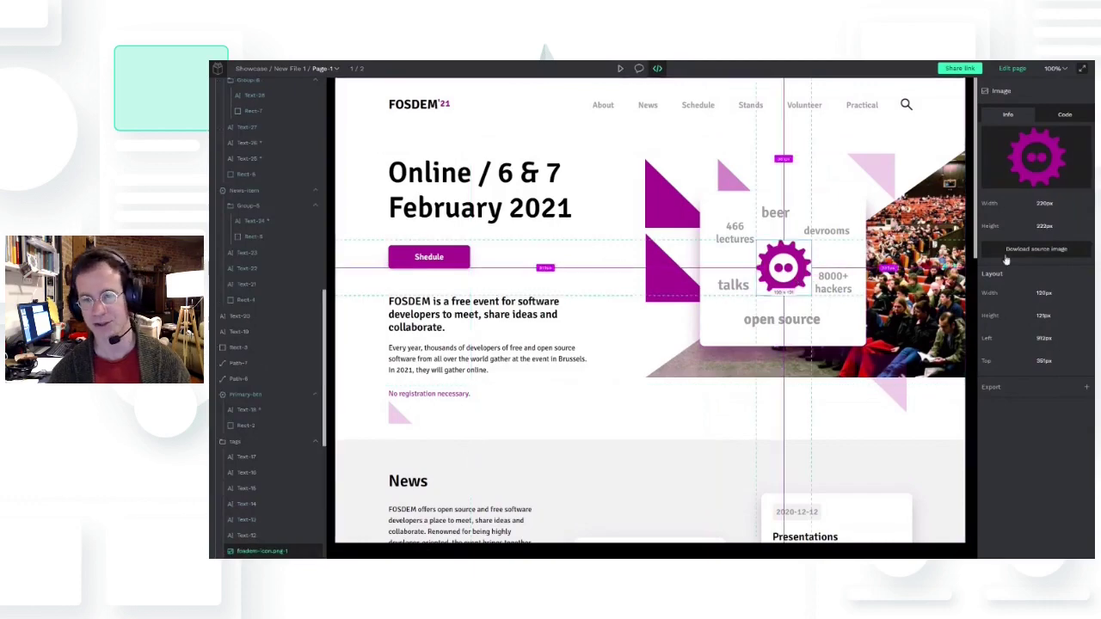
left_click(906, 104)
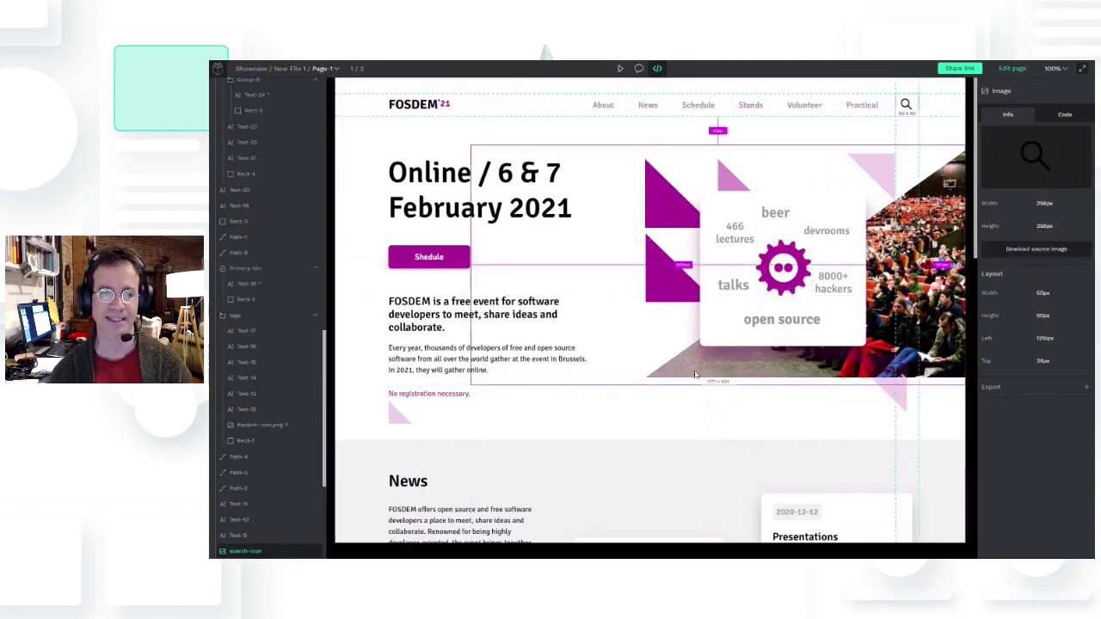
Inspect the text properties of the Practical info footer links and the "Stands - call for participation" description
scroll(695, 374, "down", 10)
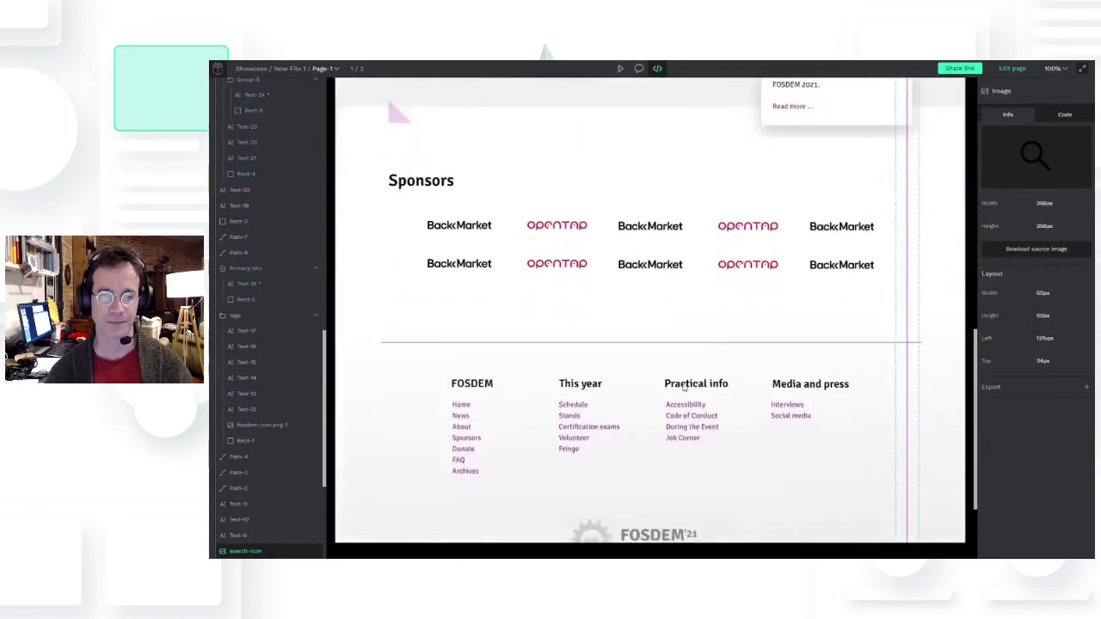
scroll(684, 387, "down", 2)
left_click(690, 325)
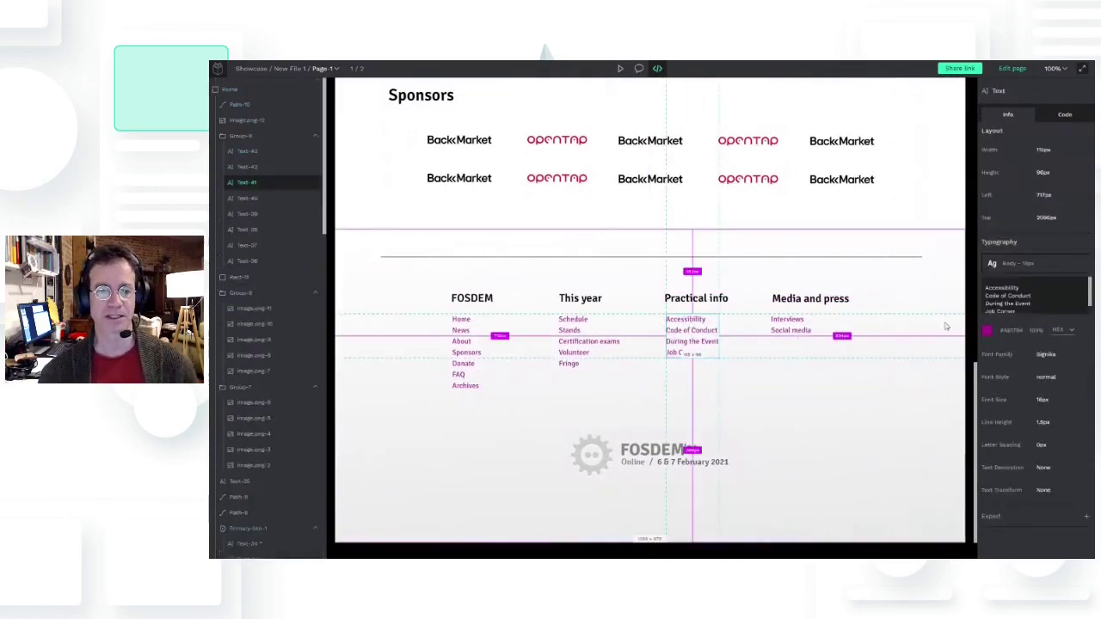
scroll(700, 353, "up", 10)
left_click(687, 399)
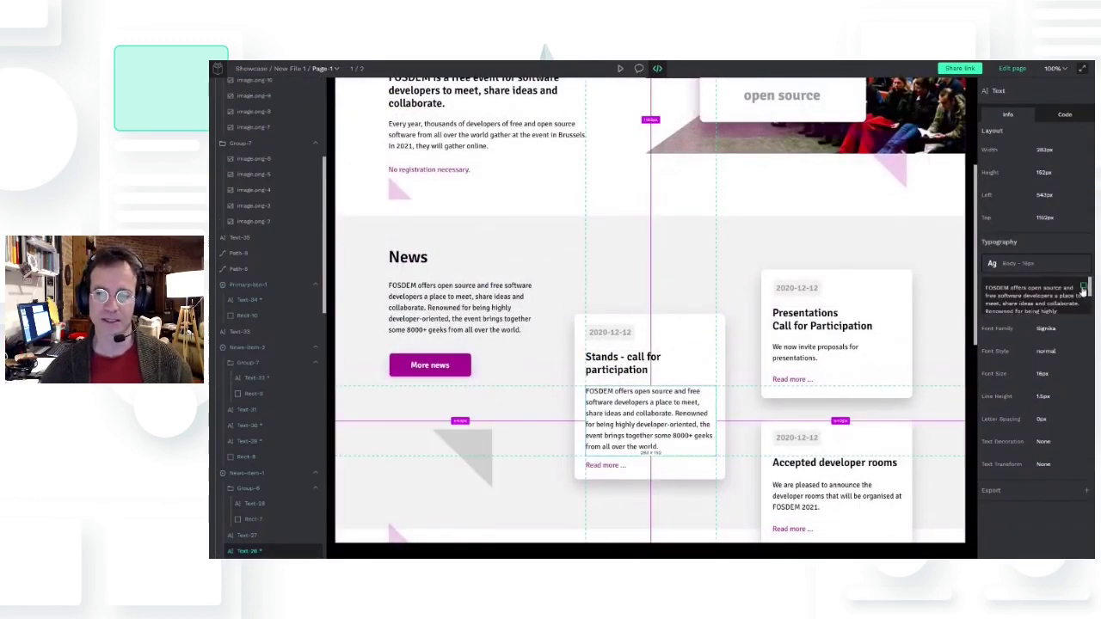
scroll(868, 283, "up", 5)
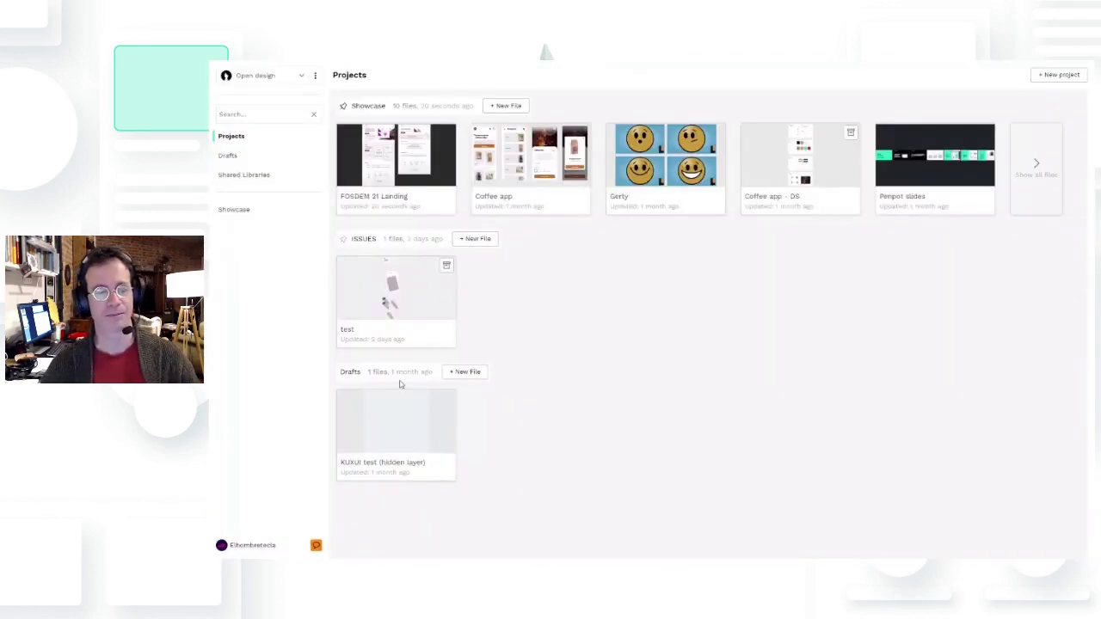
Reply "Yep, it is correct" to the comment about the main title's size, resolve it, and open the composition comment
left_click(316, 546)
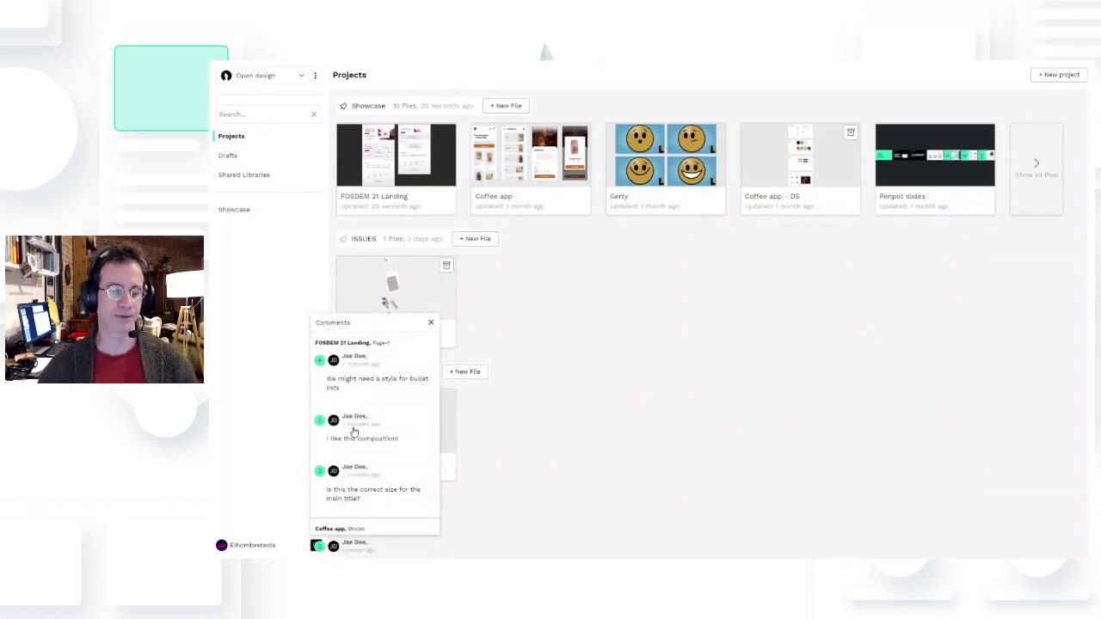
left_click(369, 383)
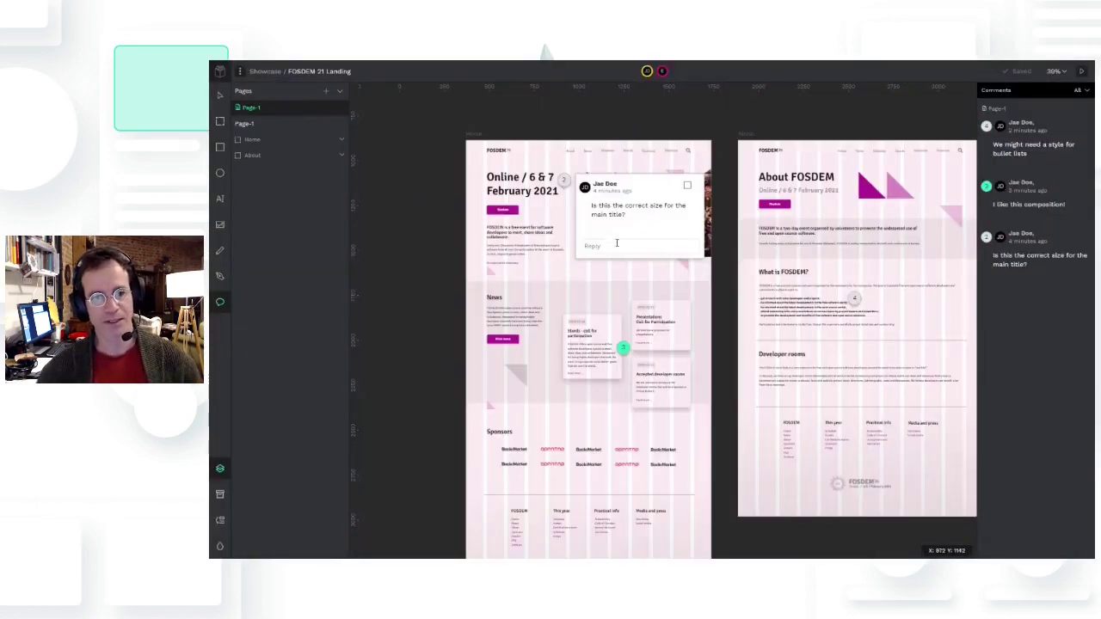
left_click(616, 248)
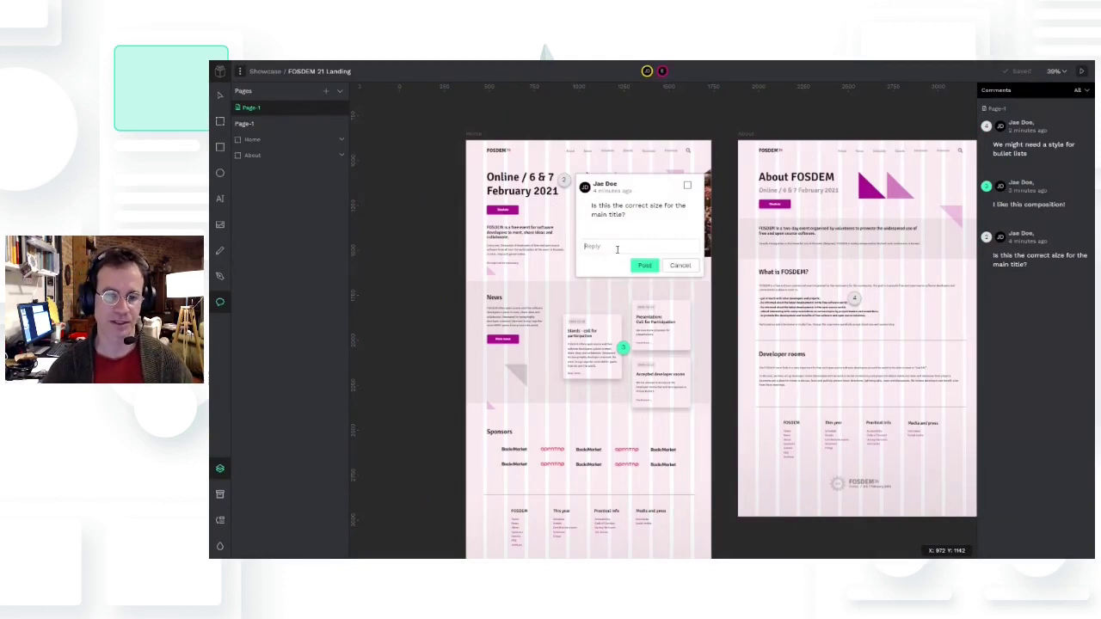
left_click(644, 265)
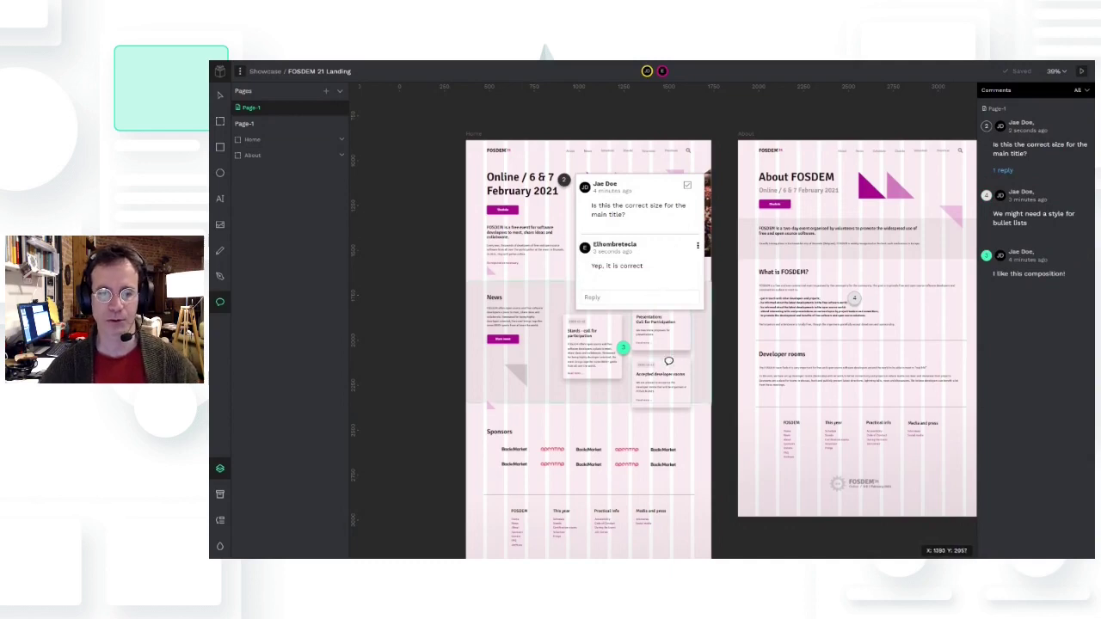
left_click(621, 350)
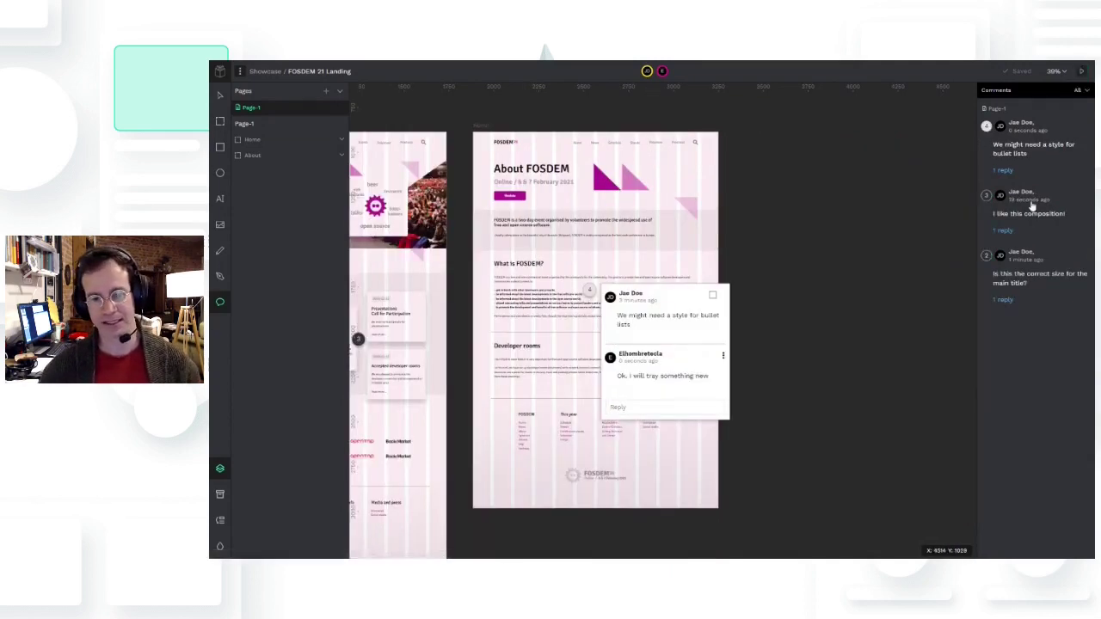
Open the composition comment and the main title size comment on the boards from the comments list
left_click(1030, 207)
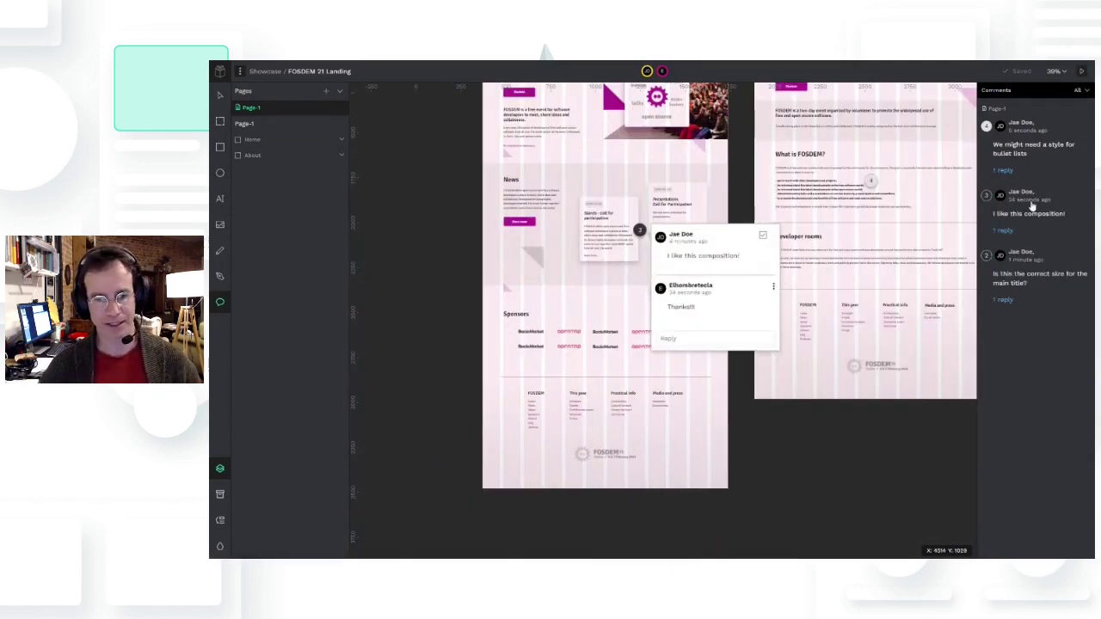
left_click(1030, 279)
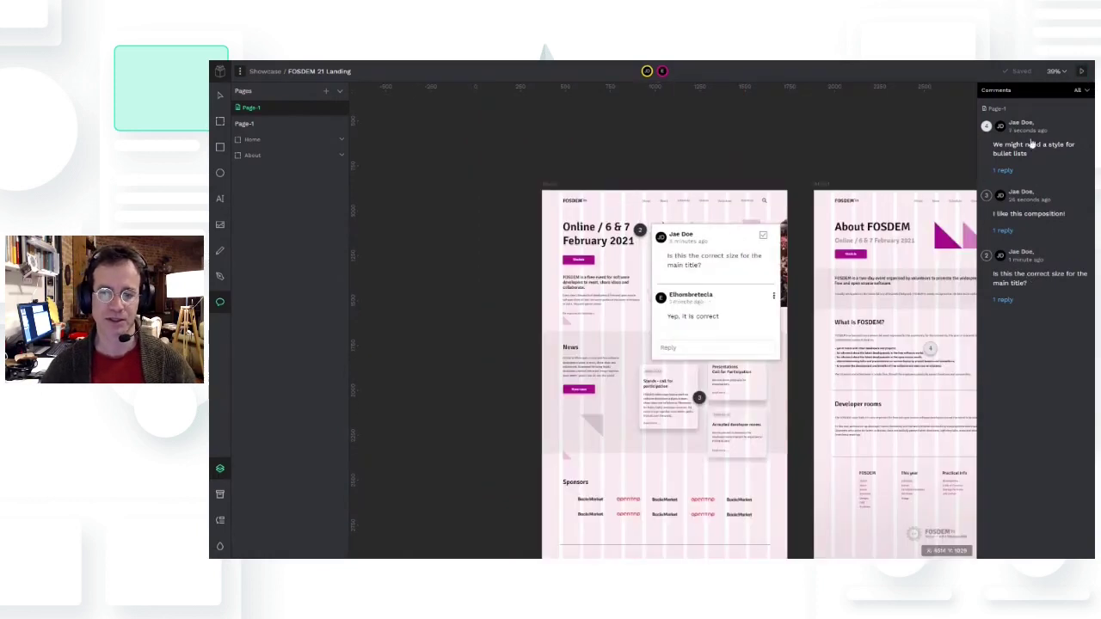
Show the page in the prototype viewer and read the title and News section composition comments there
left_click(1080, 73)
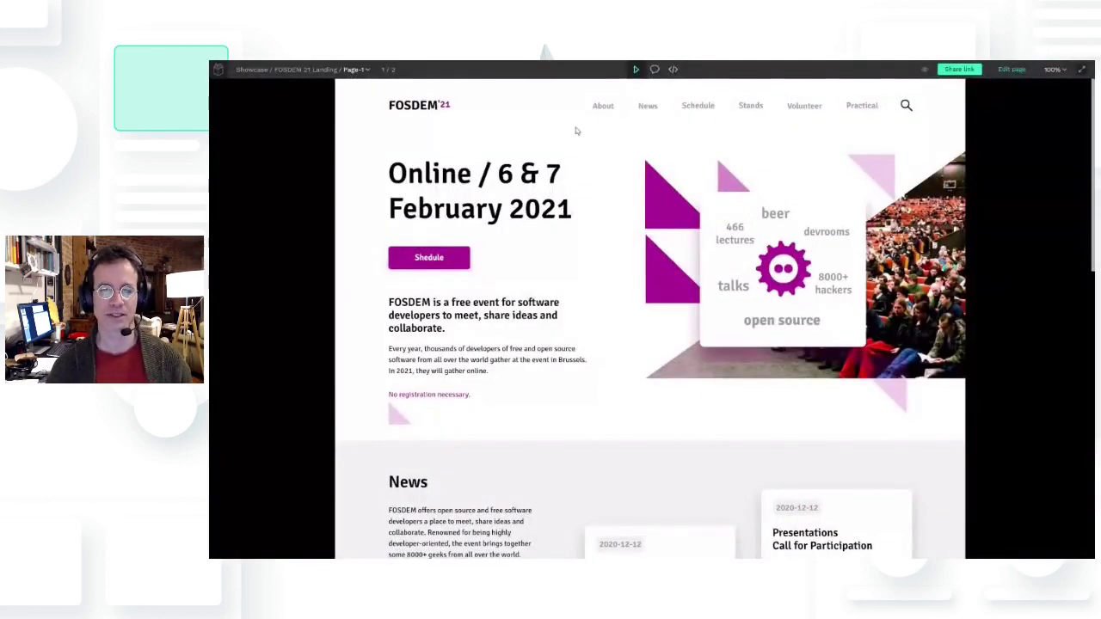
left_click(585, 182)
scroll(668, 319, "down", 3)
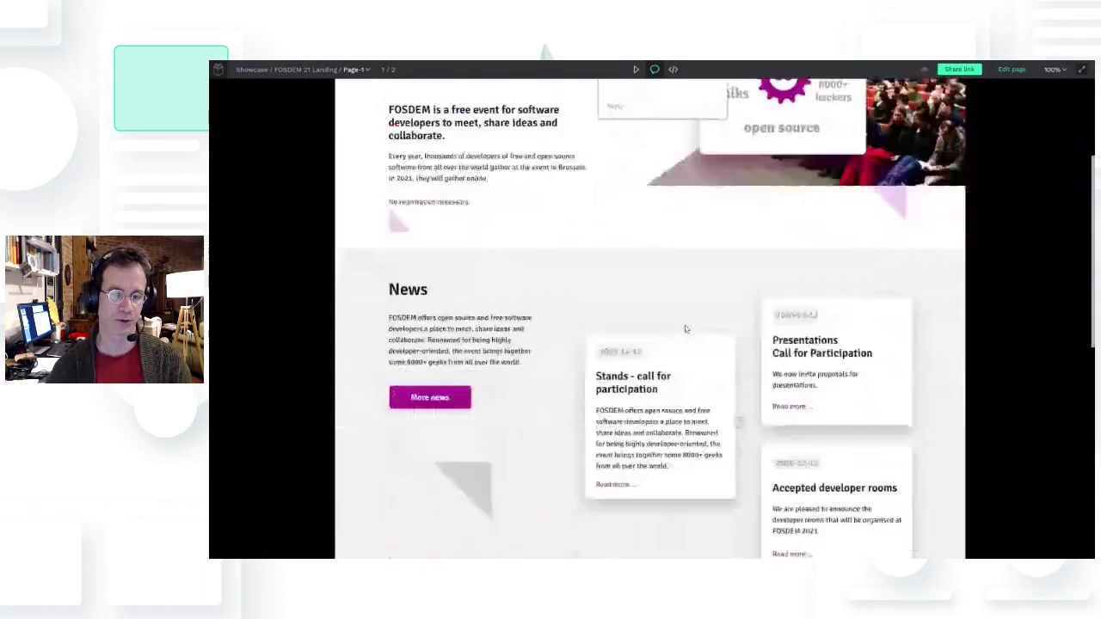
left_click(739, 337)
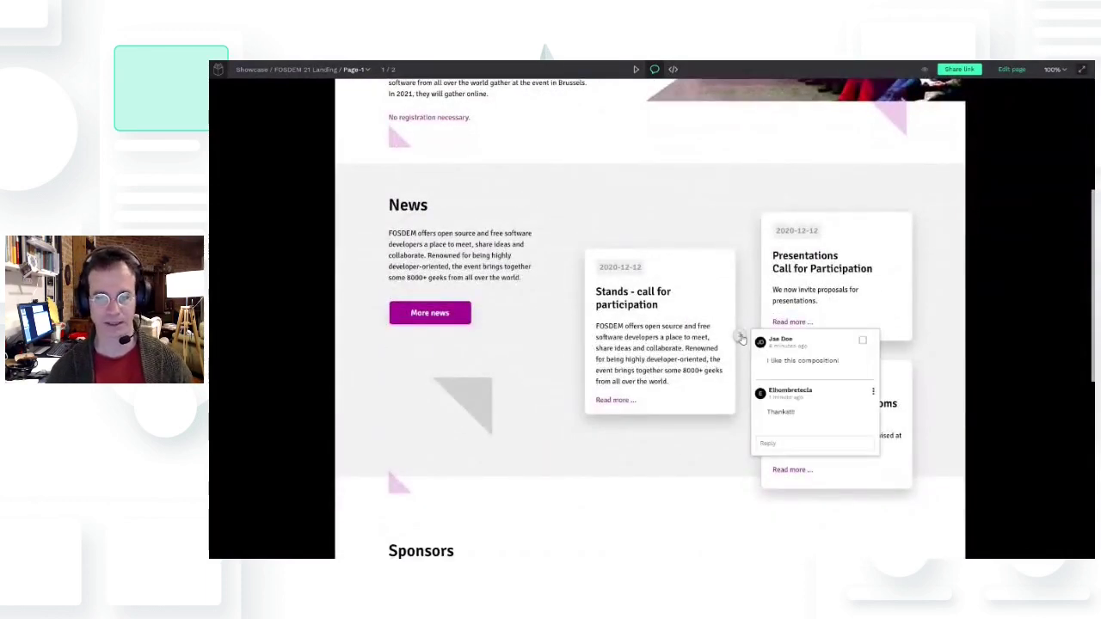
key("Right")
Add an exclamation mark to the end of the "Stands - call for participation" card title
left_click(632, 208)
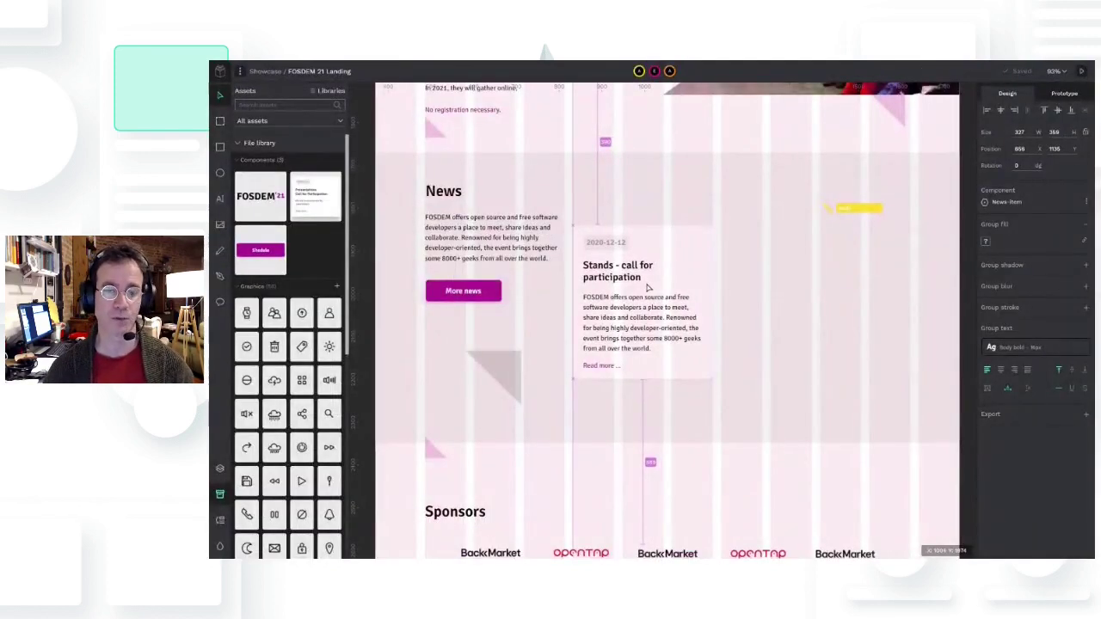
double_click(620, 280)
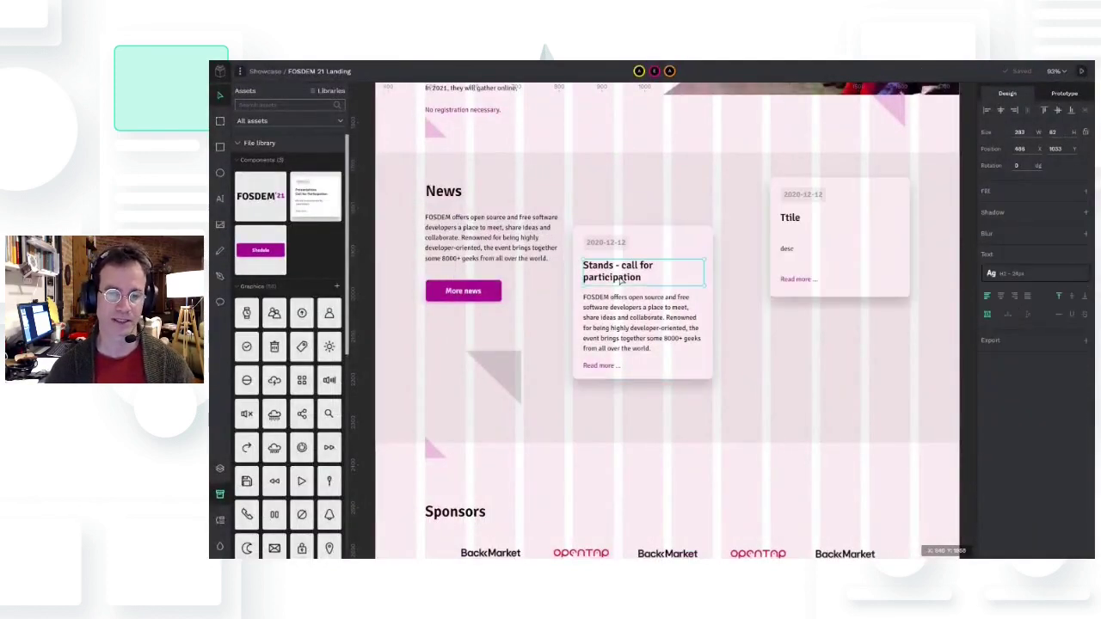
double_click(620, 279)
left_click(641, 276)
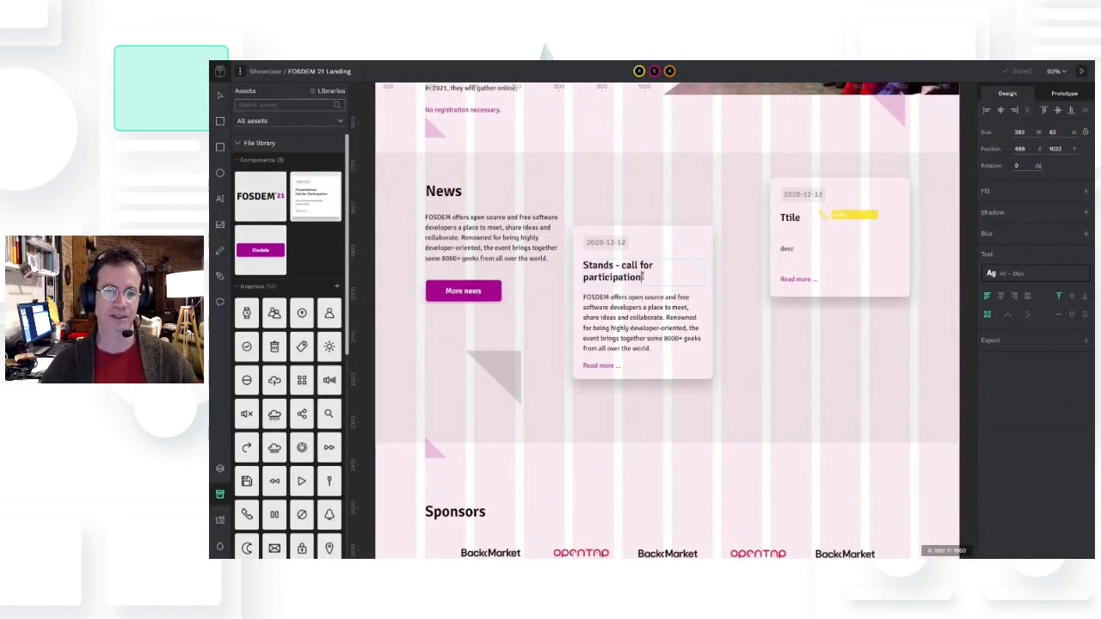
double_click(653, 349)
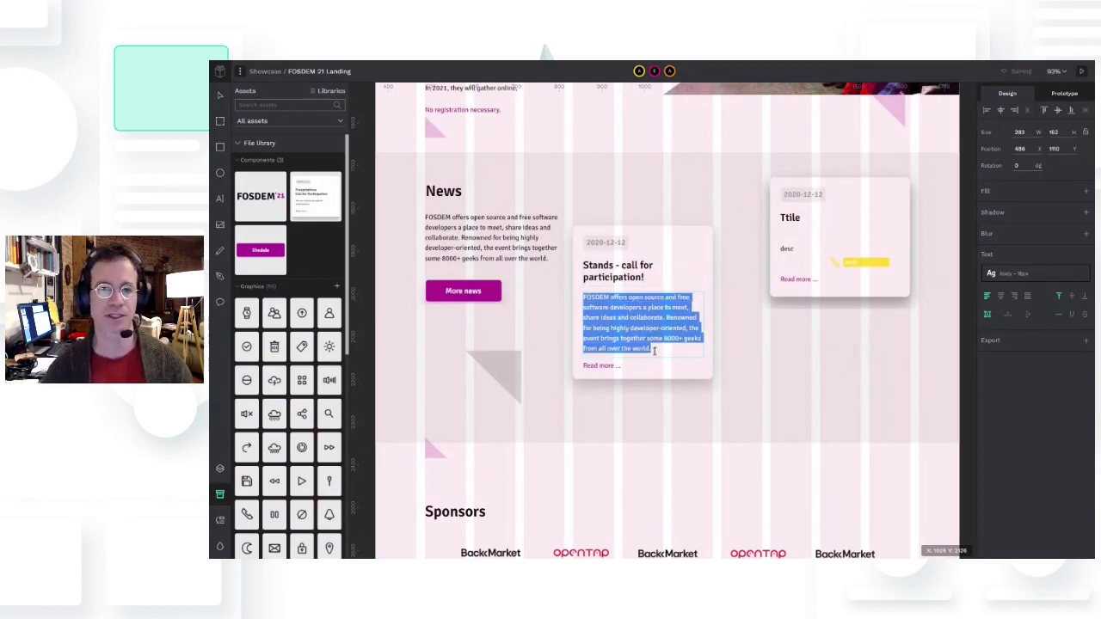
left_click(656, 349)
type("M")
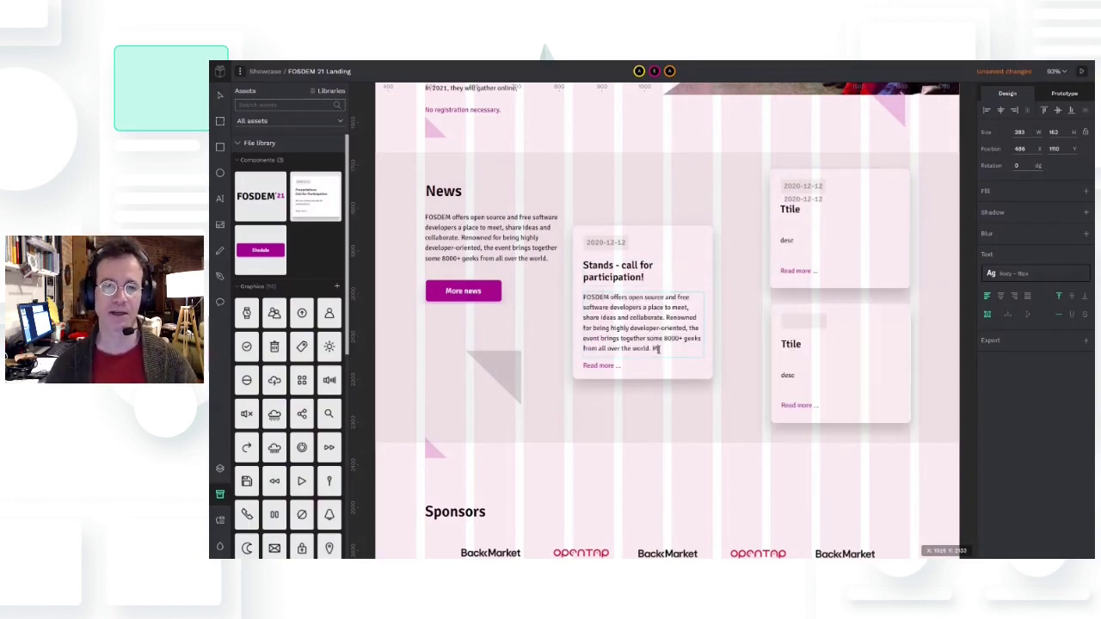
type("ade with Pen")
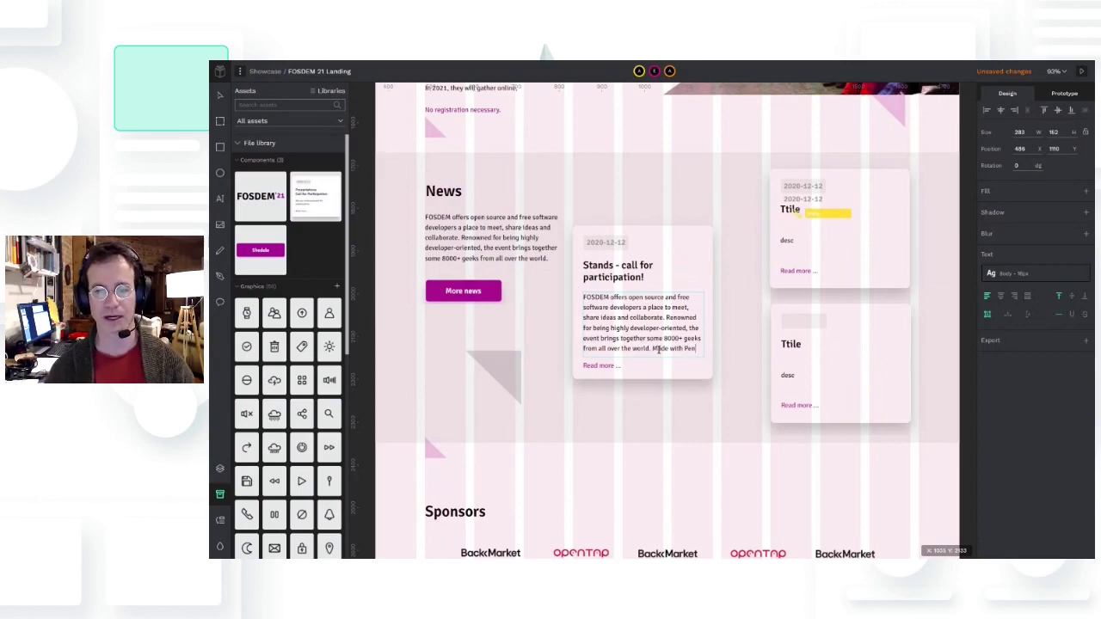
type("po")
key("BackSpace")
key("BackSpace")
key("BackSpace")
key("BackSpace")
key("BackSpace")
key("BackSpace")
key("BackSpace")
key("BackSpace")
key("BackSpace")
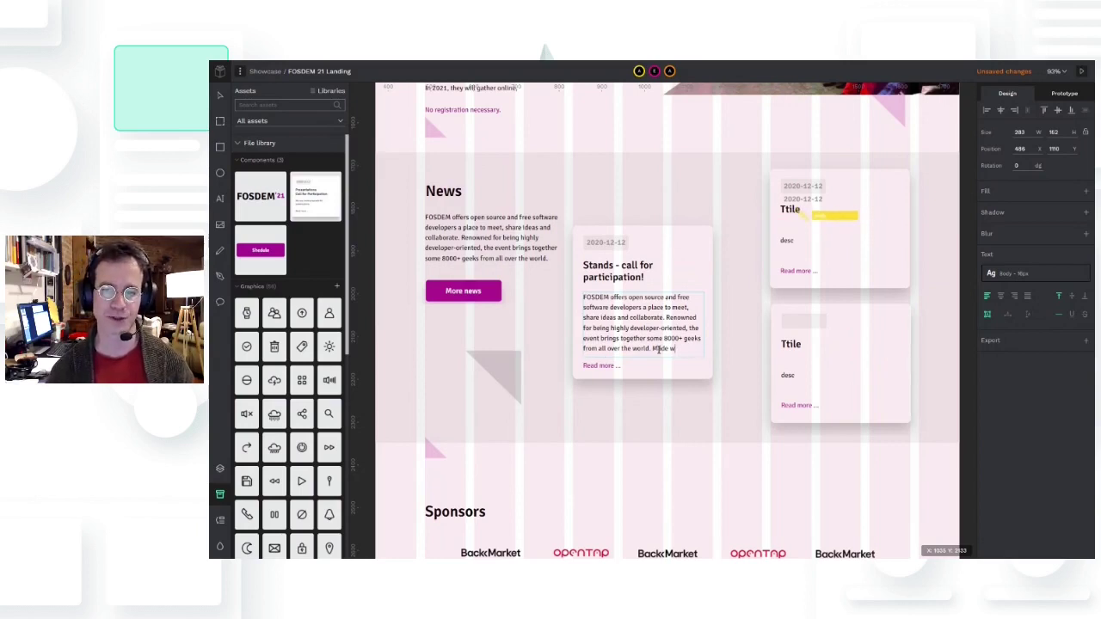
key("BackSpace")
key("BackSpace")
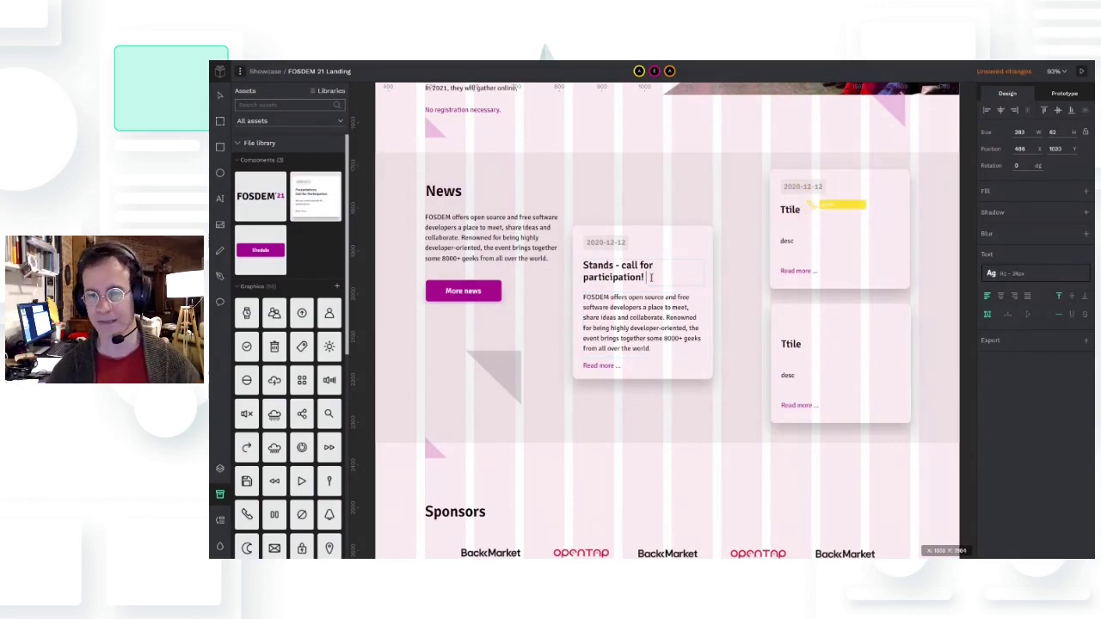
Replace the "Stands - call for participation!" title with "Hotdogs will be free next FOSDEM!!! (At home xD)"
key("shift+Left")
key("shift+Left")
key("shift+Left")
key("shift+Left")
key("shift+Left")
key("shift+Left")
key("shift+Left")
key("shift+Left")
key("shift+Left")
key("shift+Left")
key("shift+Left")
key("shift+Left")
key("shift+Left")
key("shift+Left")
key("shift+Left")
key("shift+Left")
key("shift+Left")
key("shift+Left")
key("shift+Left")
key("shift+Left")
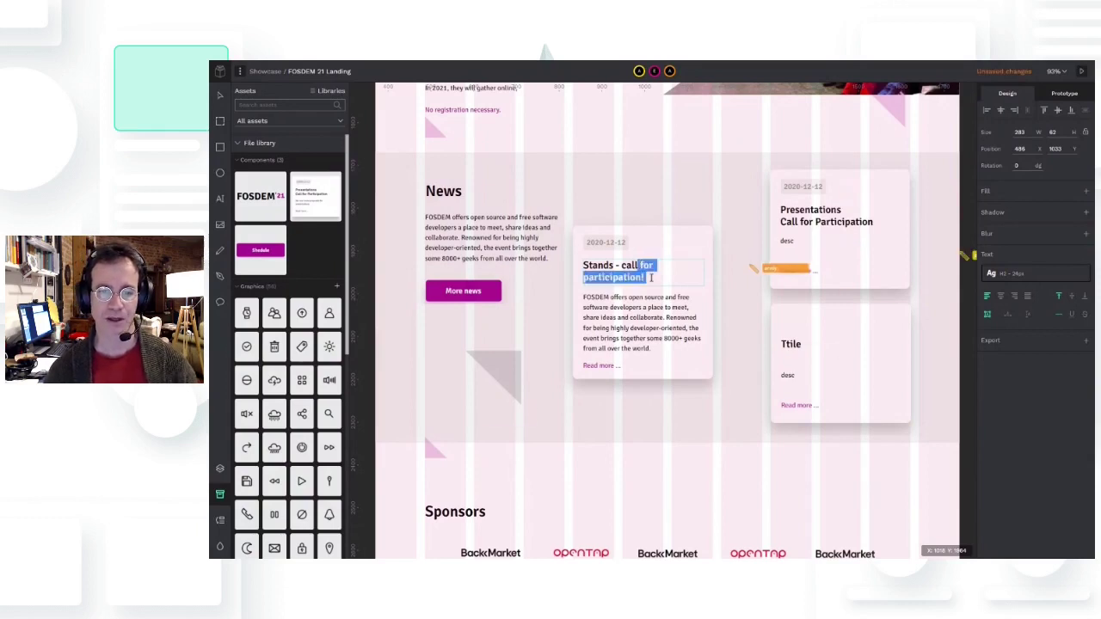
key("shift+Left")
key("shift+Left")
key("shift+Left")
key("shift+Left")
type("Hotdogs will be free next FOSDEM!!! (At")
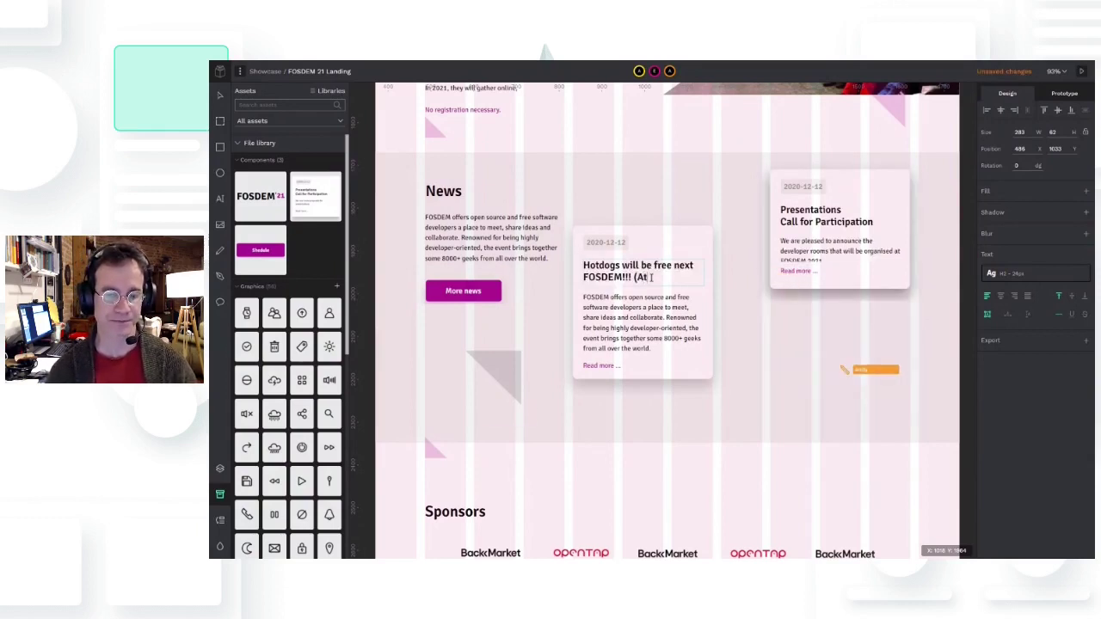
type(" home xD")
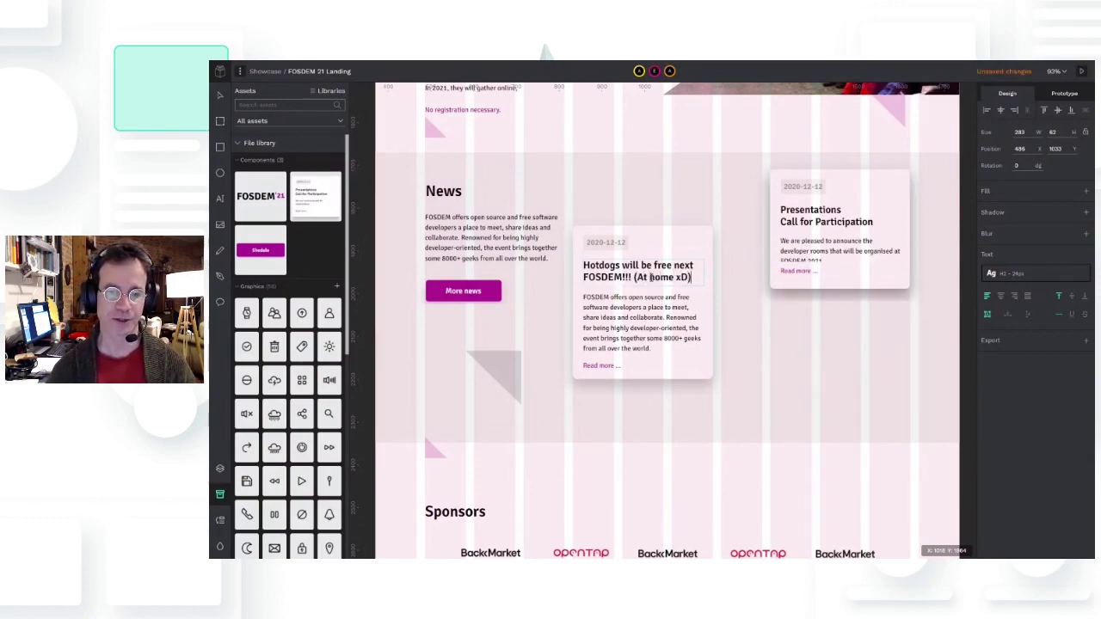
left_click(674, 326)
Select the "Presentations Call for Participation" card and the date label inside it
left_click(801, 252)
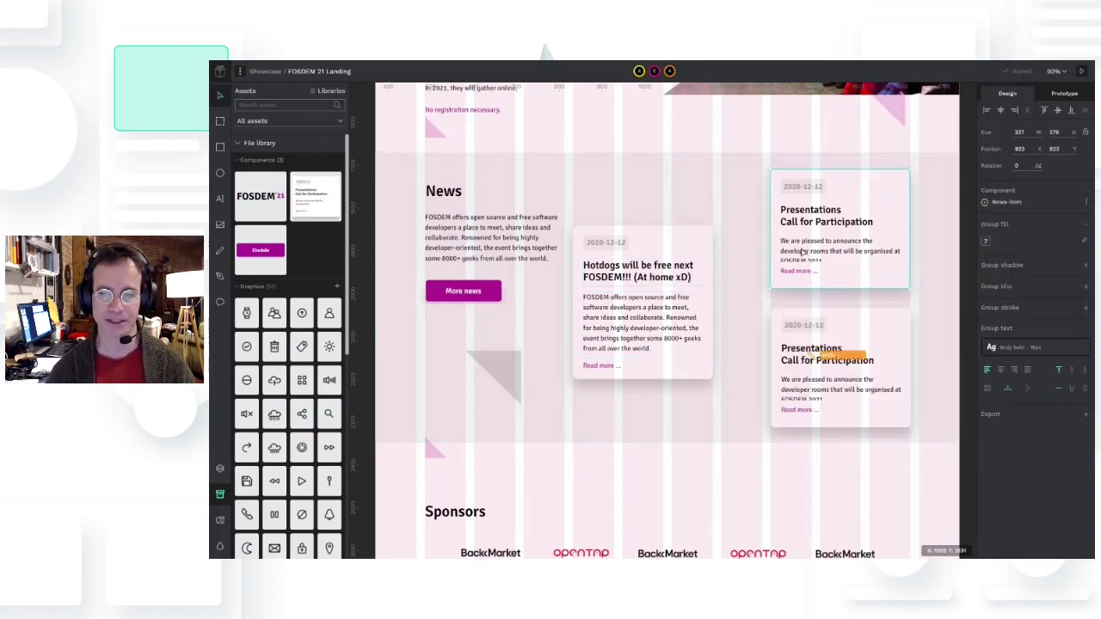
double_click(815, 191)
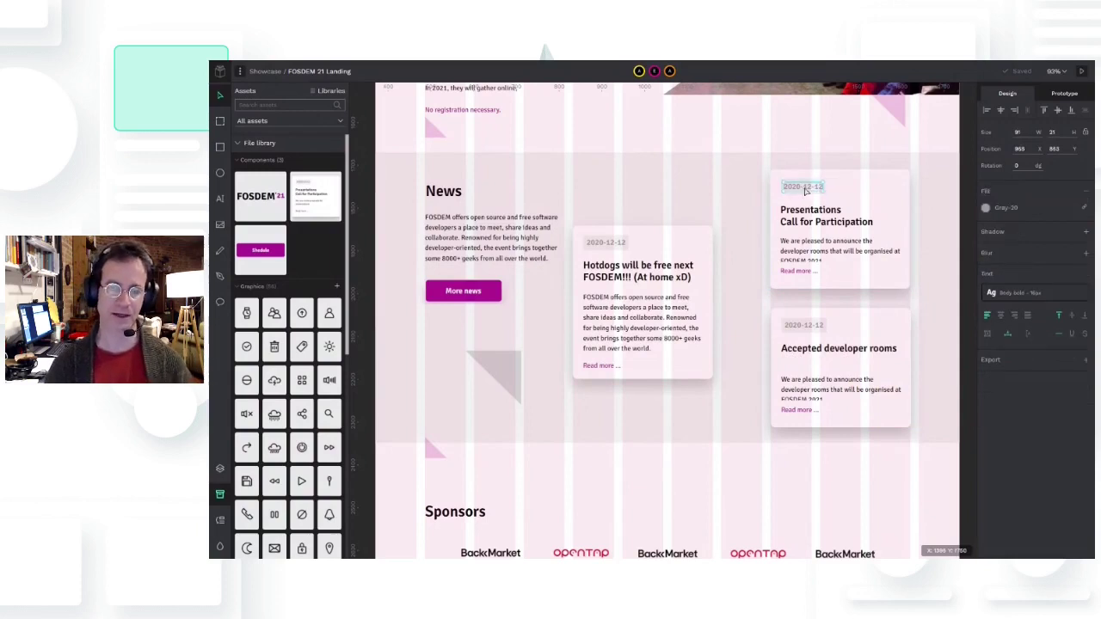
left_click_drag(645, 308, 693, 311)
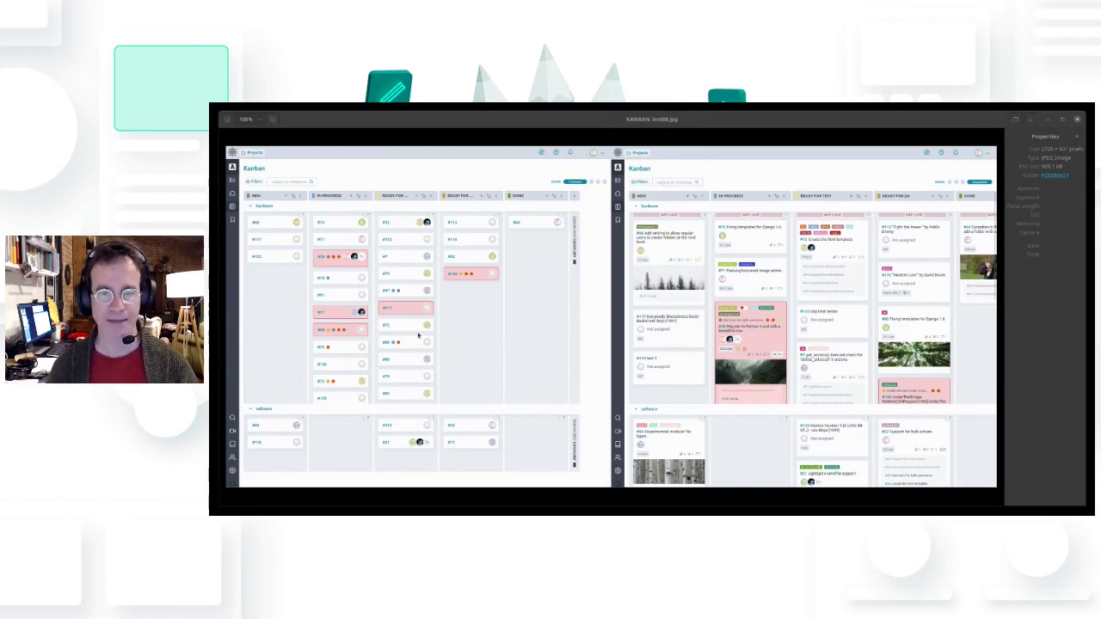
Browse from the kanban image through the Scrum backlog and sprint burndown images to the combined sprint zoom image
key("Right")
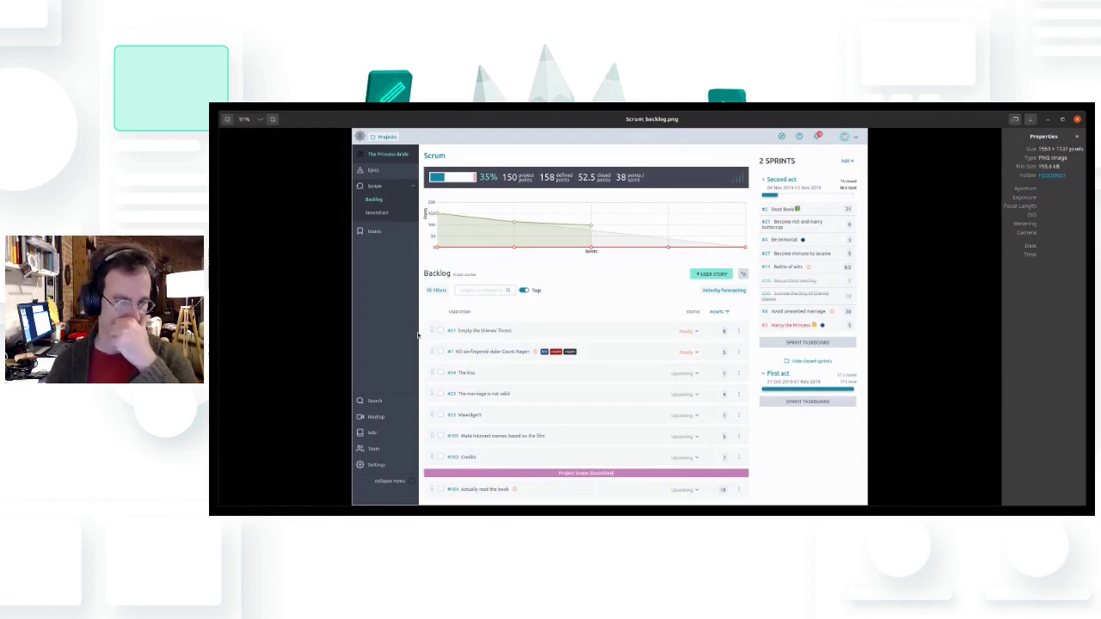
key("Right")
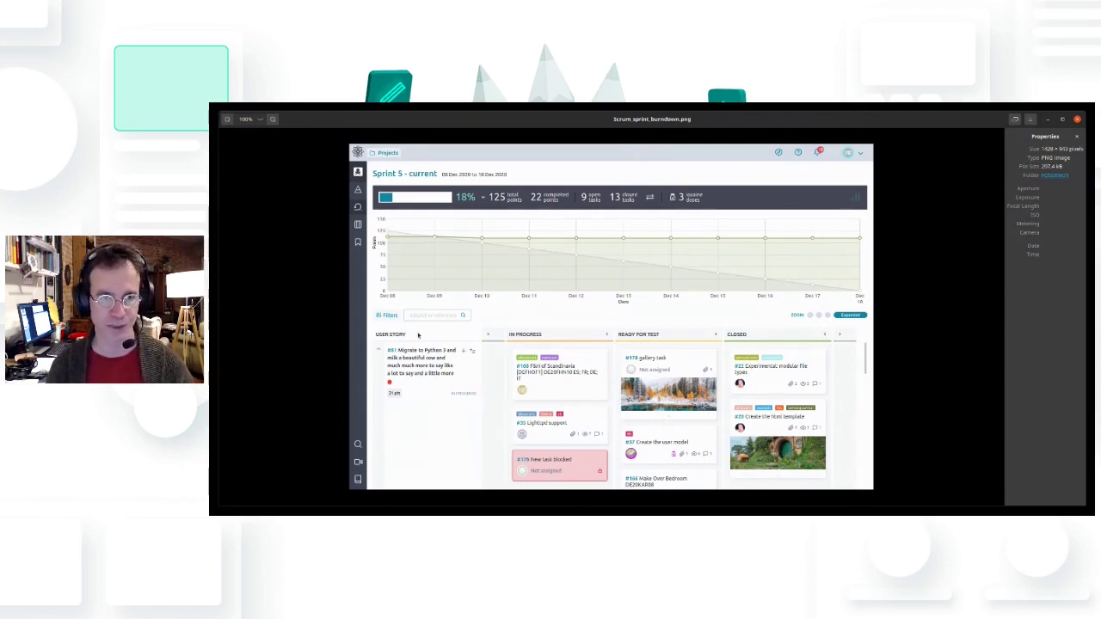
key("Right")
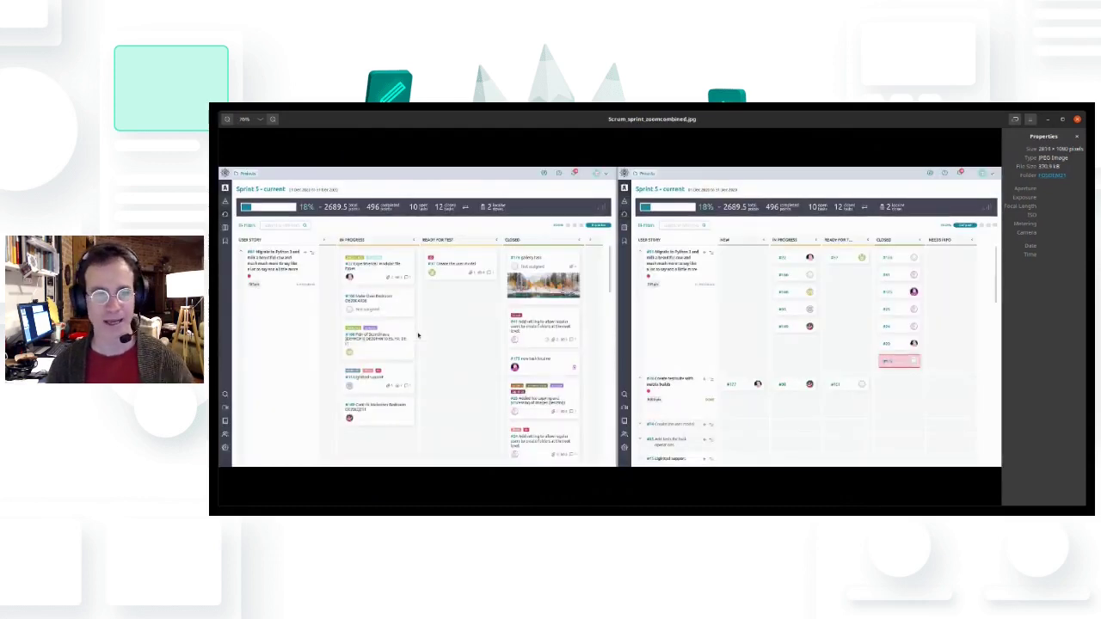